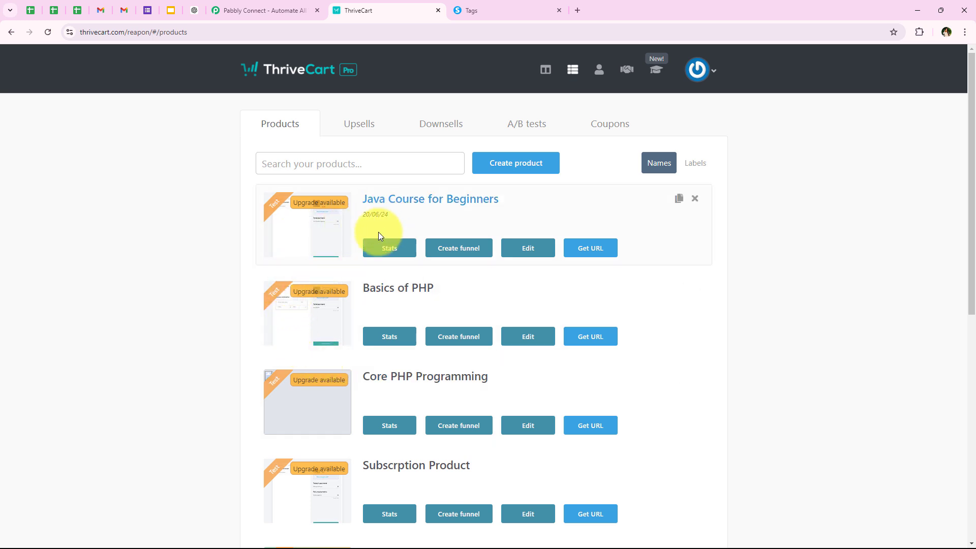
Step: Switch to the Systeme.io Tags page, which lists the Java Buyer tag
{"action": "left_click", "coordinate": [499, 4]}
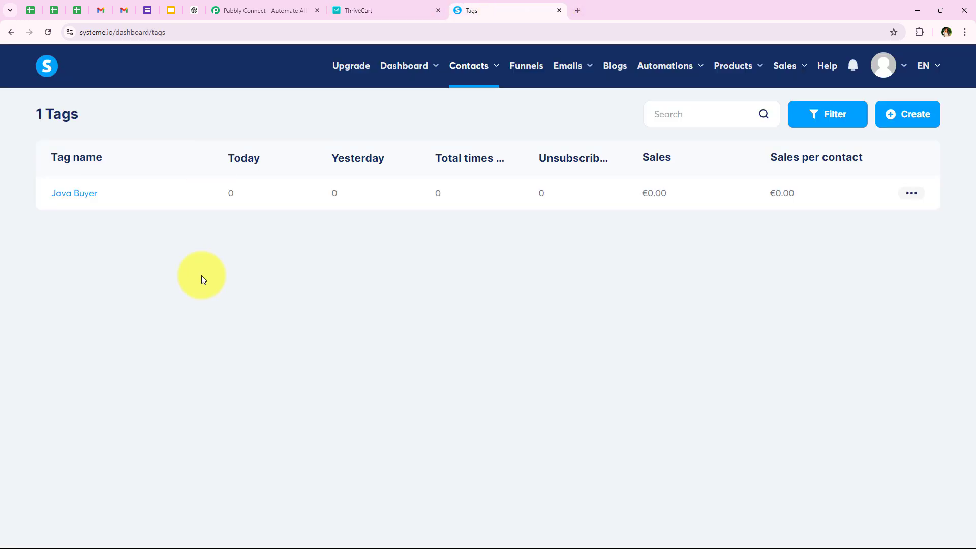
Step: Switch to the Pabbly Connect website tab
{"action": "left_click", "coordinate": [249, 5]}
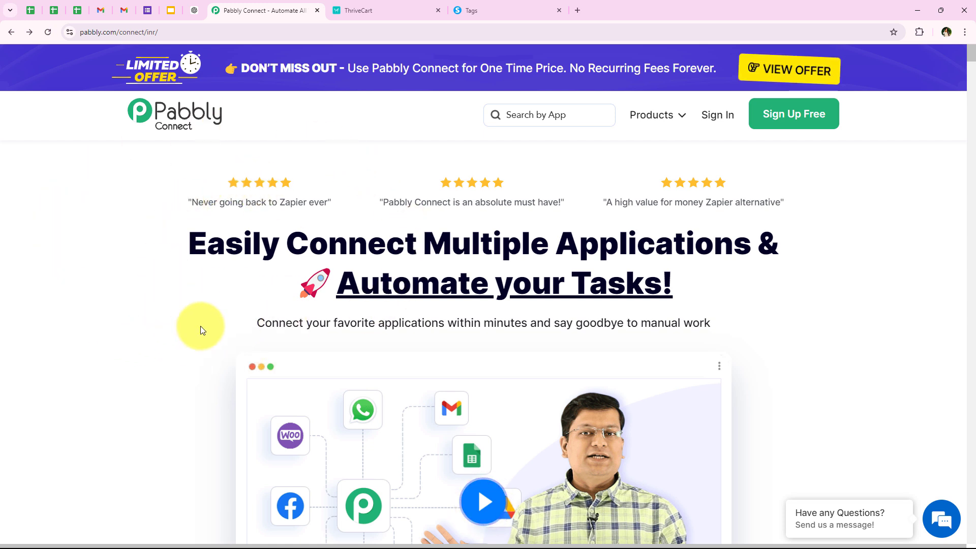
{"action": "left_click", "coordinate": [171, 28]}
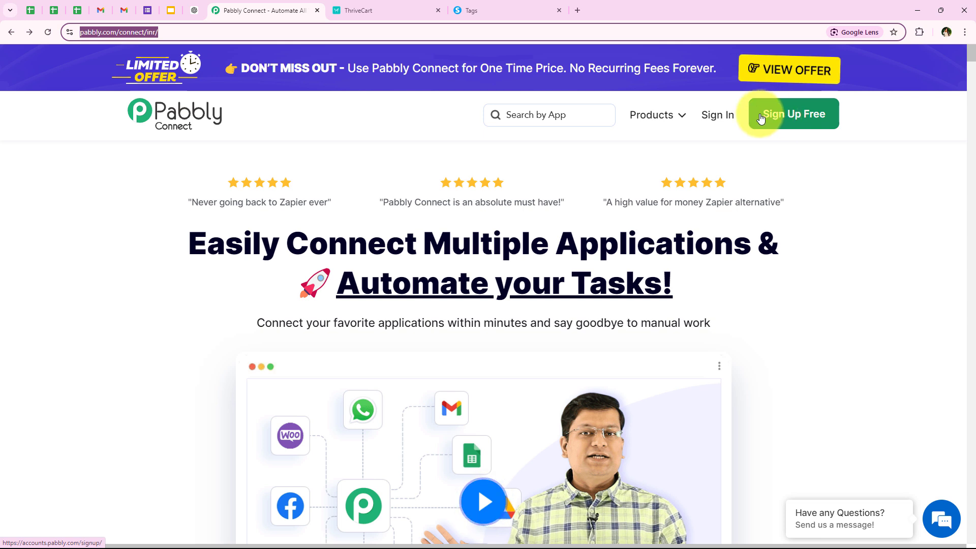
{"action": "left_click", "coordinate": [185, 214]}
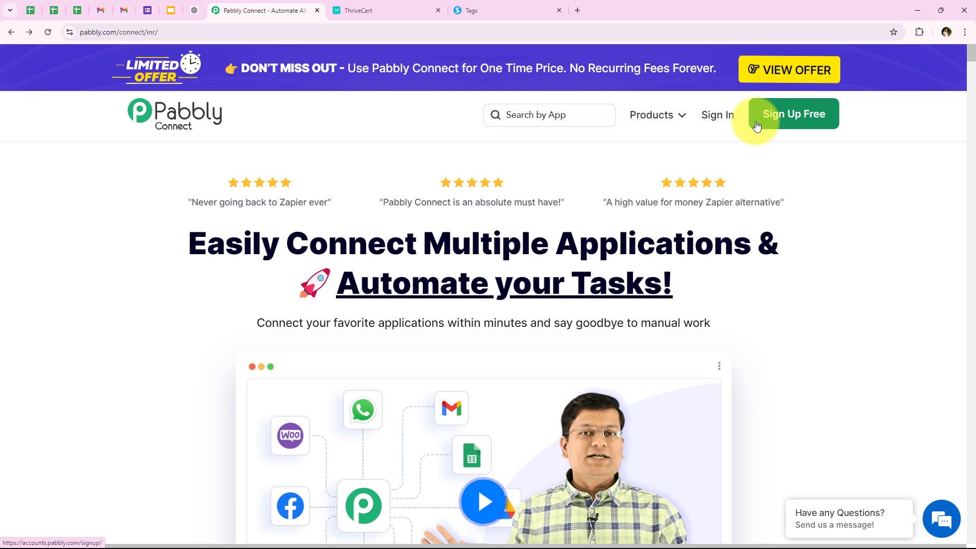
Step: Sign in to the Pabbly account and review the All Pabbly Apps page
{"action": "left_click", "coordinate": [709, 125]}
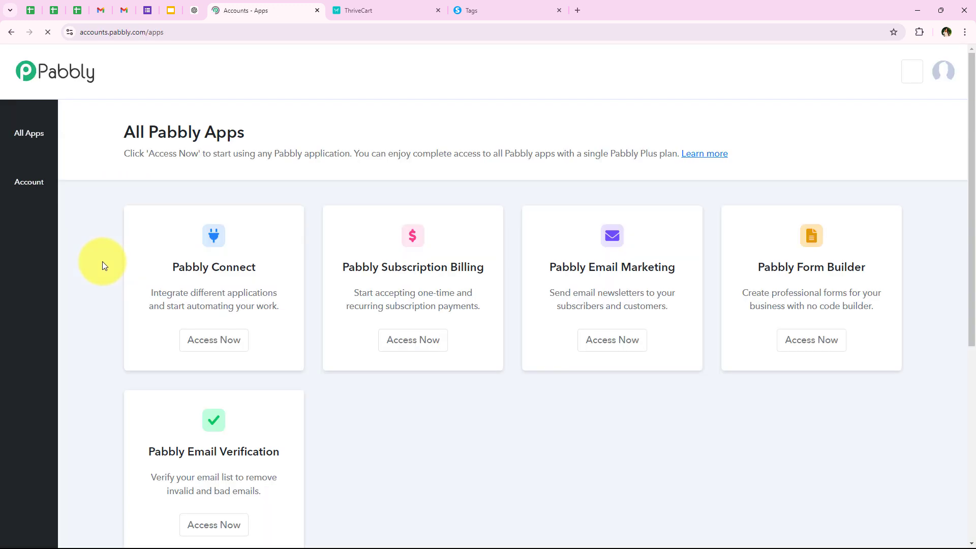
{"action": "left_click_drag", "start_coordinate": [126, 130], "coordinate": [267, 127]}
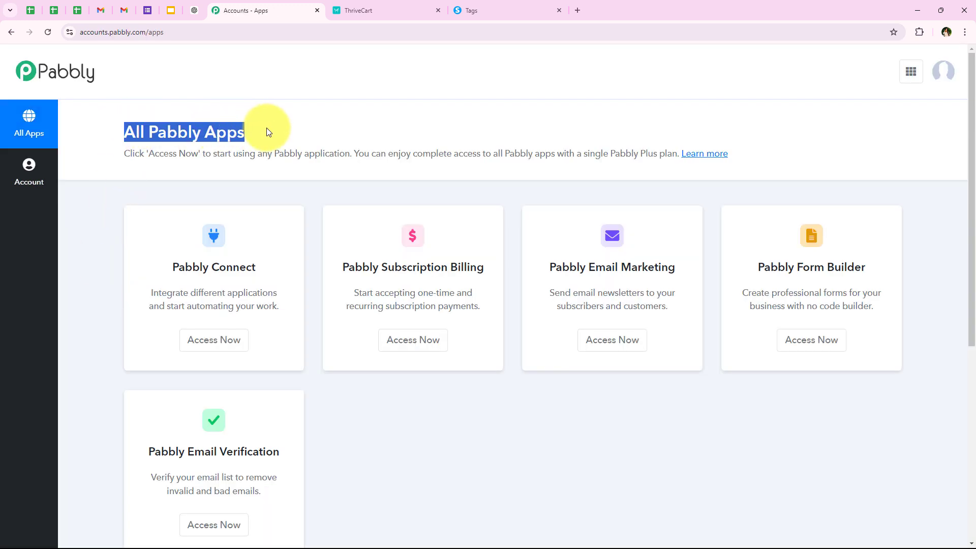
{"action": "left_click", "coordinate": [269, 132]}
{"action": "scroll", "coordinate": [322, 413], "scroll_direction": "down", "scroll_amount": 1}
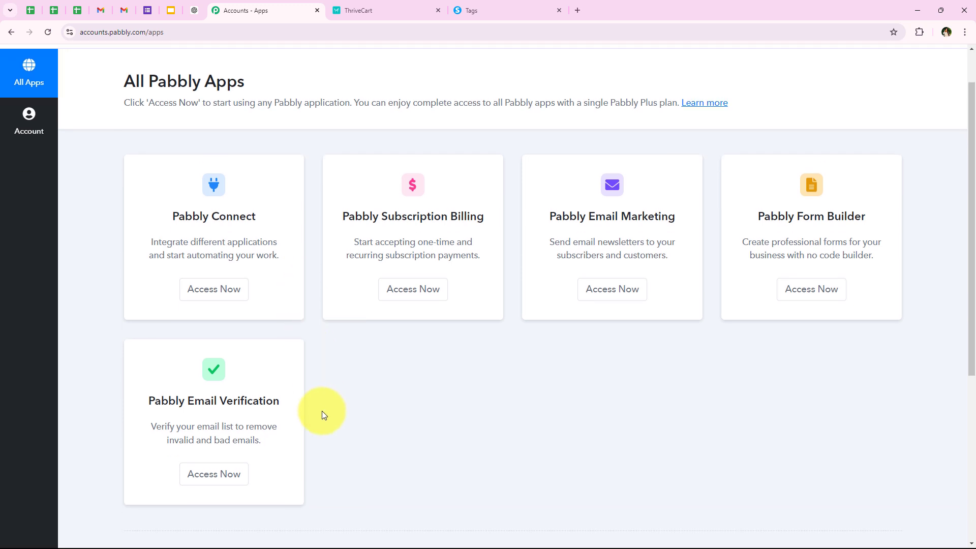
{"action": "scroll", "coordinate": [320, 399], "scroll_direction": "up", "scroll_amount": 1}
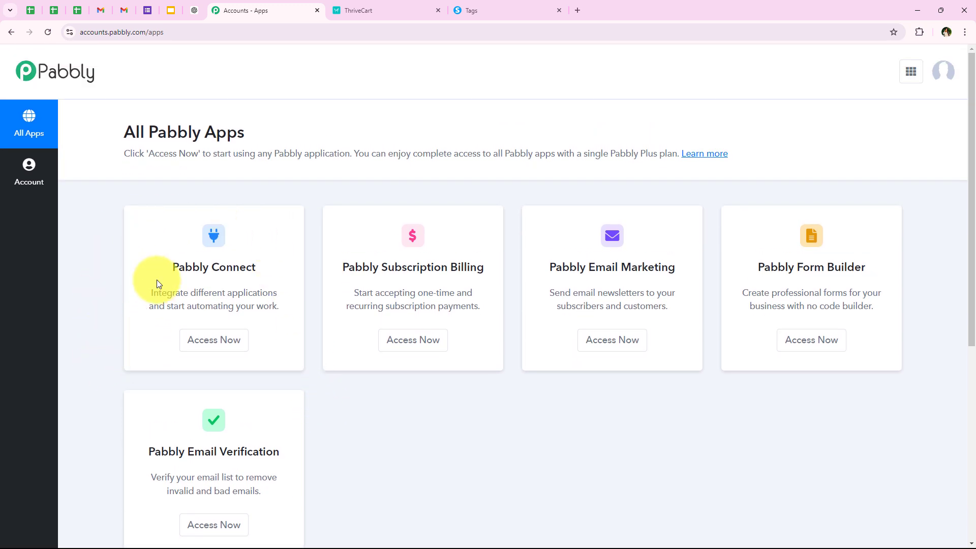
Step: Launch Pabbly Connect in a new tab to reach its empty dashboard
{"action": "left_click_drag", "start_coordinate": [175, 266], "coordinate": [273, 281]}
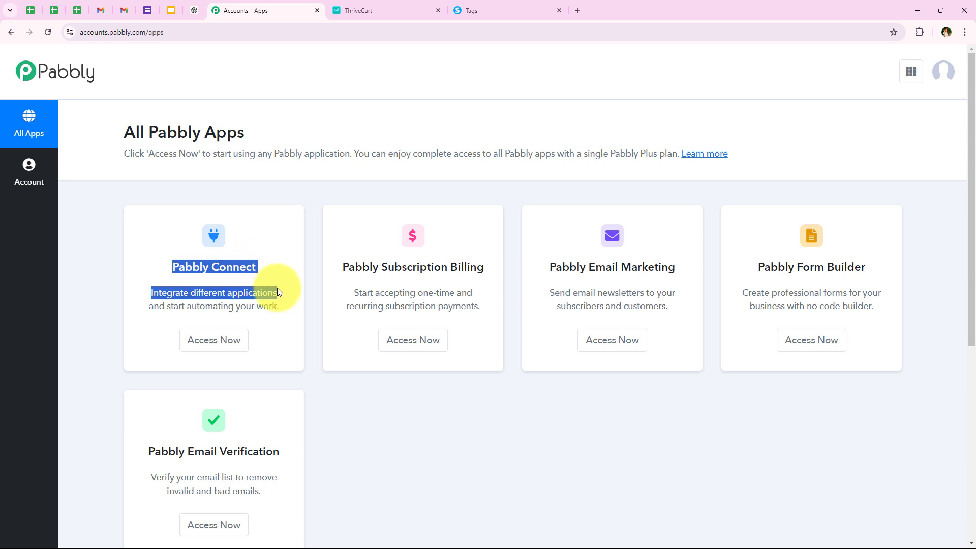
{"action": "left_click", "coordinate": [239, 336]}
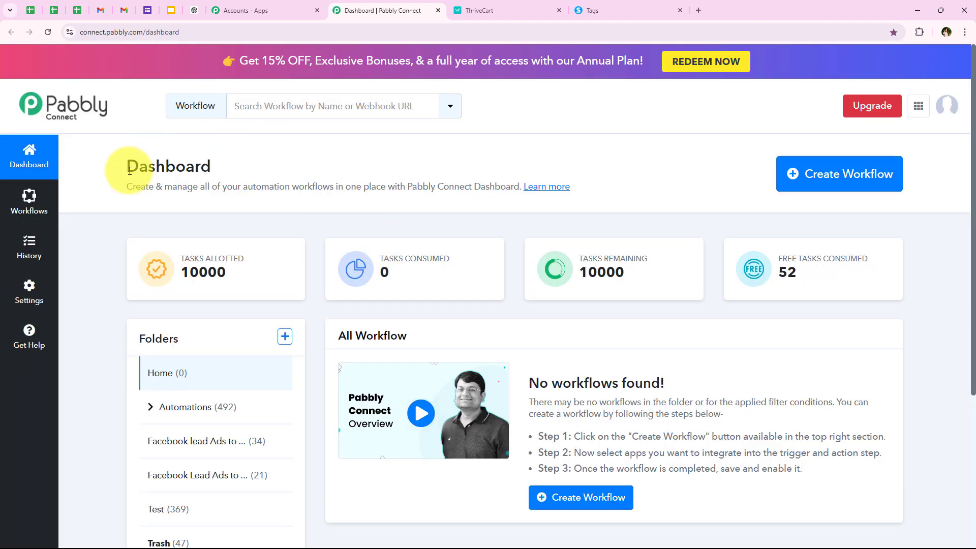
{"action": "left_click_drag", "start_coordinate": [125, 167], "coordinate": [211, 168]}
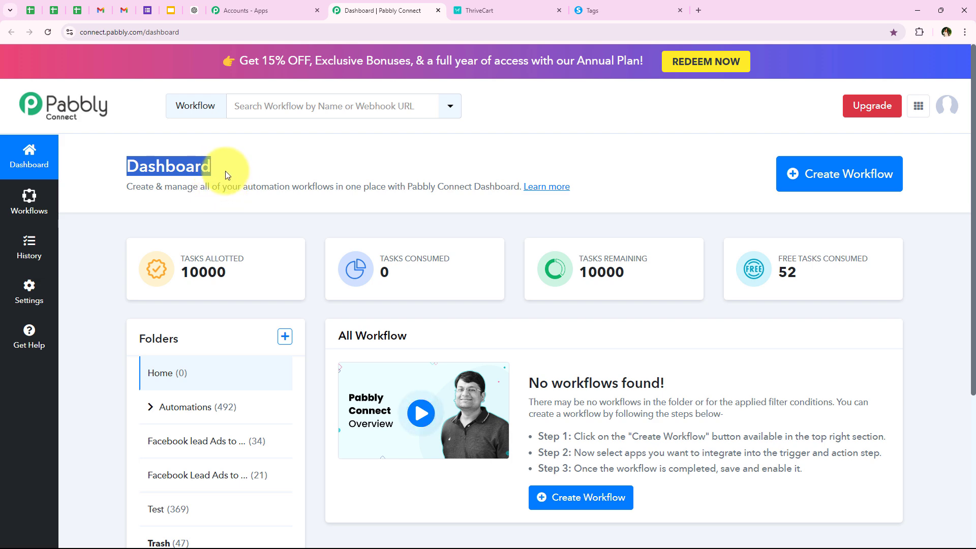
Step: Create the workflow 'How to Create Systeme.io Contacts with Tags on ThriveCart Payment' in the Automations folder
{"action": "left_click", "coordinate": [224, 171]}
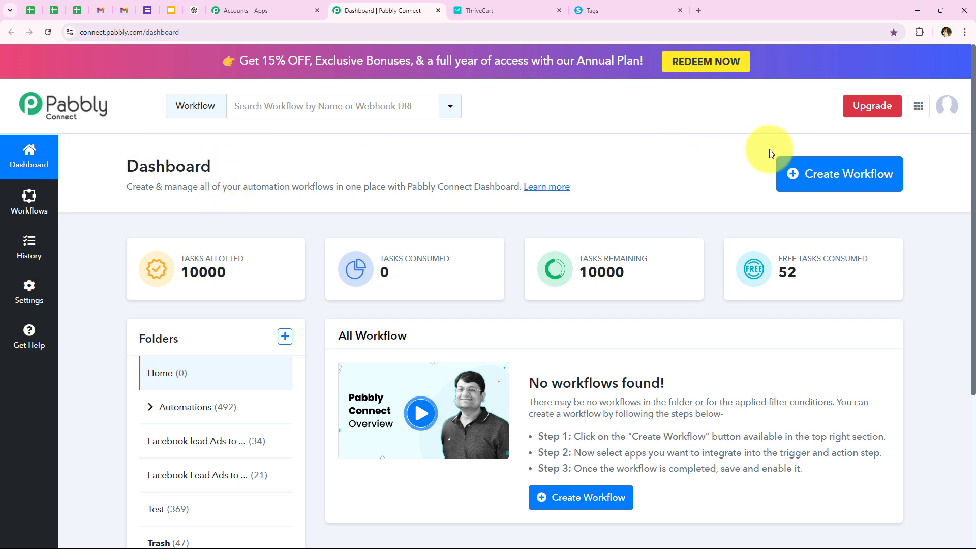
{"action": "left_click", "coordinate": [819, 180]}
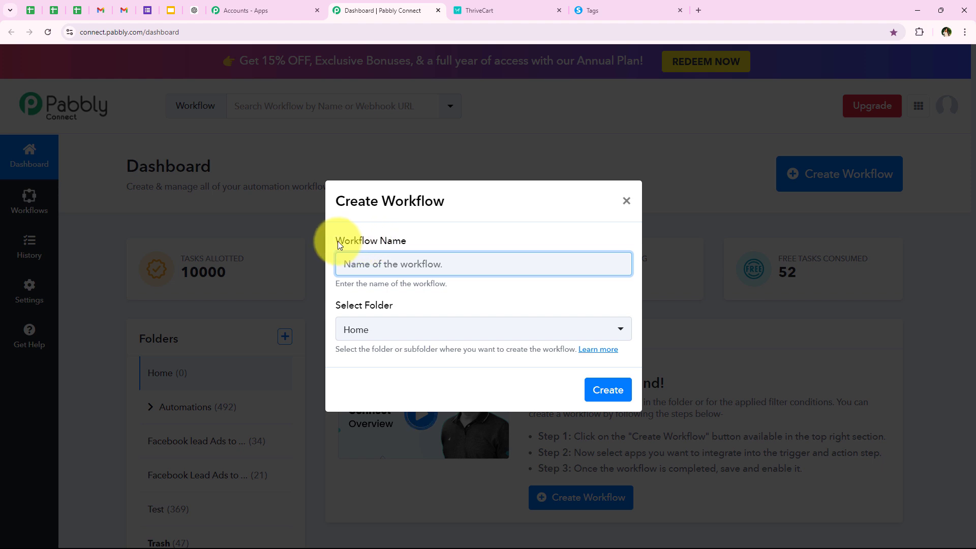
{"action": "left_click_drag", "start_coordinate": [339, 245], "coordinate": [426, 245]}
{"action": "left_click_drag", "start_coordinate": [337, 310], "coordinate": [392, 305]}
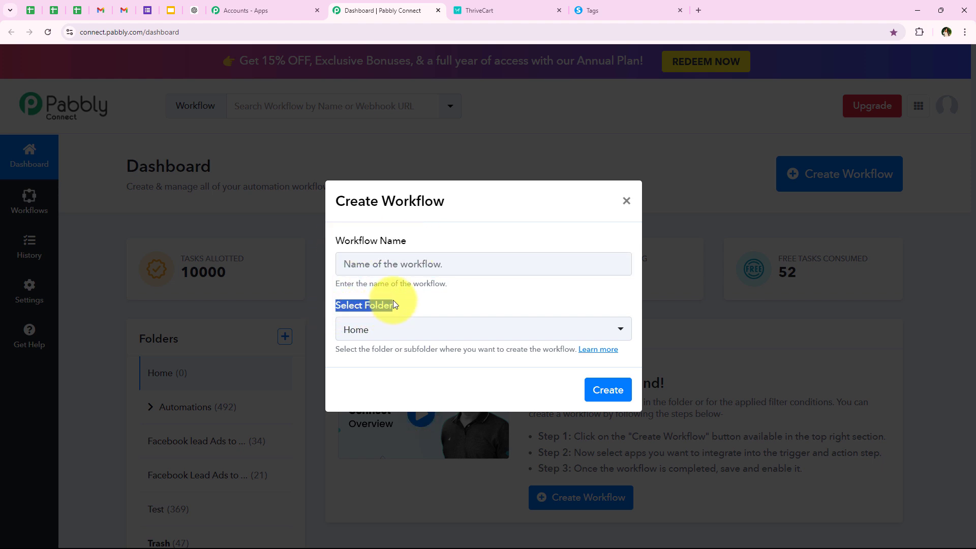
{"action": "left_click", "coordinate": [389, 333]}
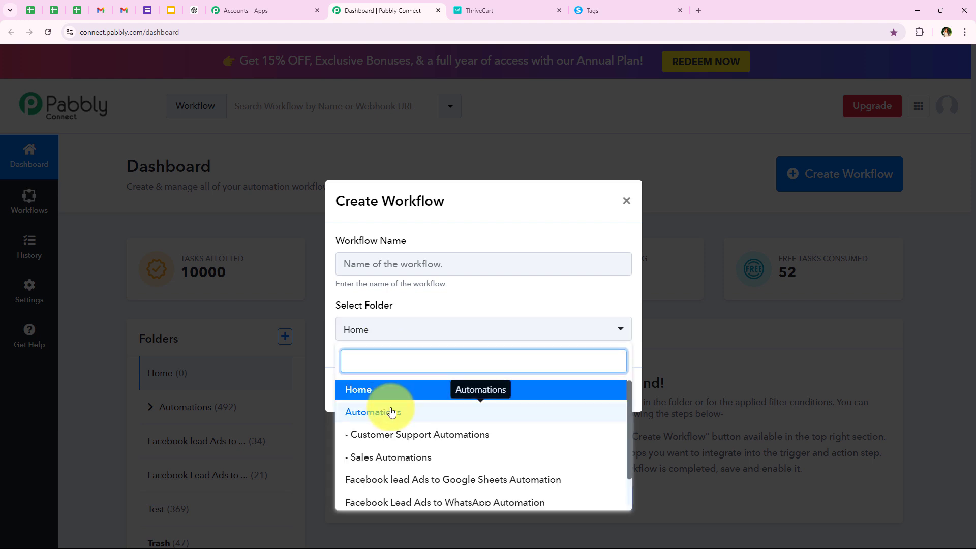
{"action": "left_click", "coordinate": [391, 410]}
{"action": "left_click", "coordinate": [450, 261]}
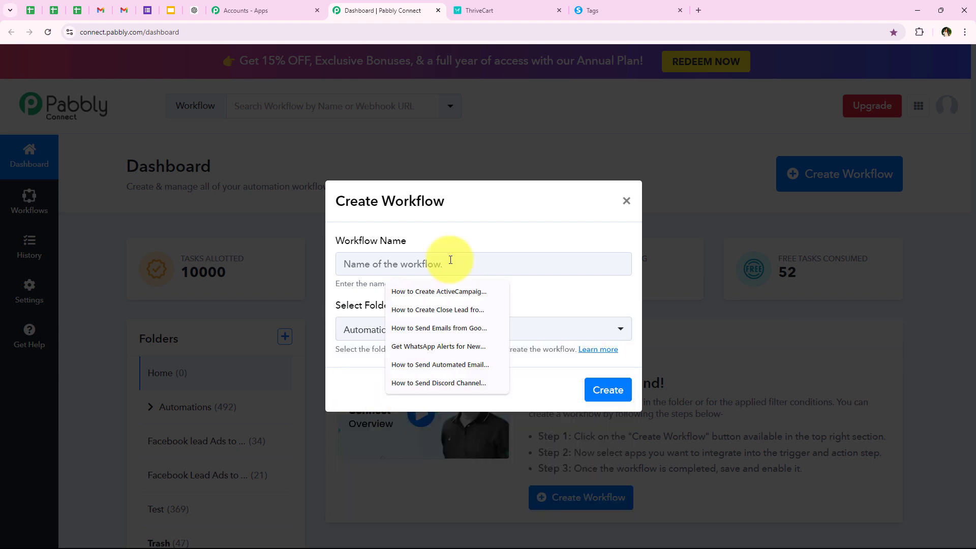
{"action": "key", "text": "ctrl+v"}
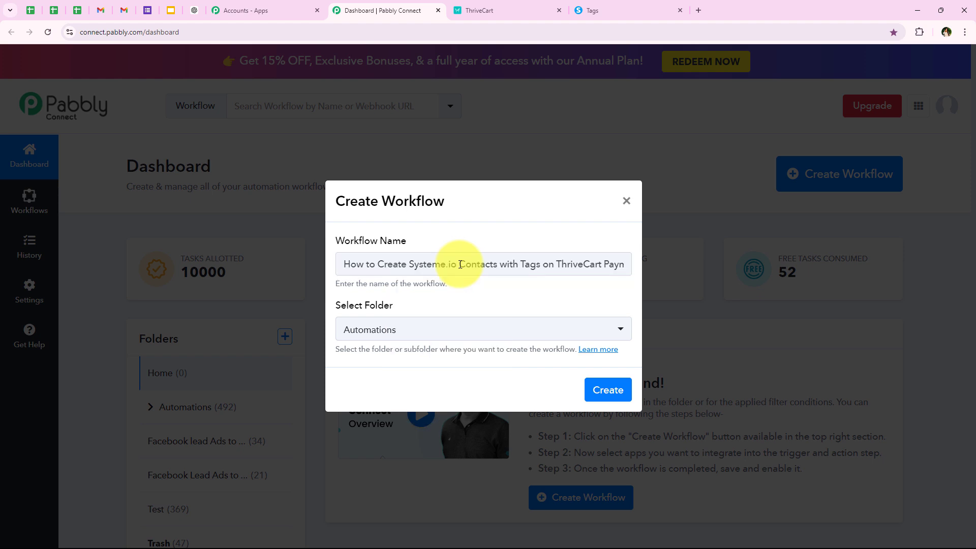
{"action": "left_click_drag", "start_coordinate": [416, 262], "coordinate": [678, 251]}
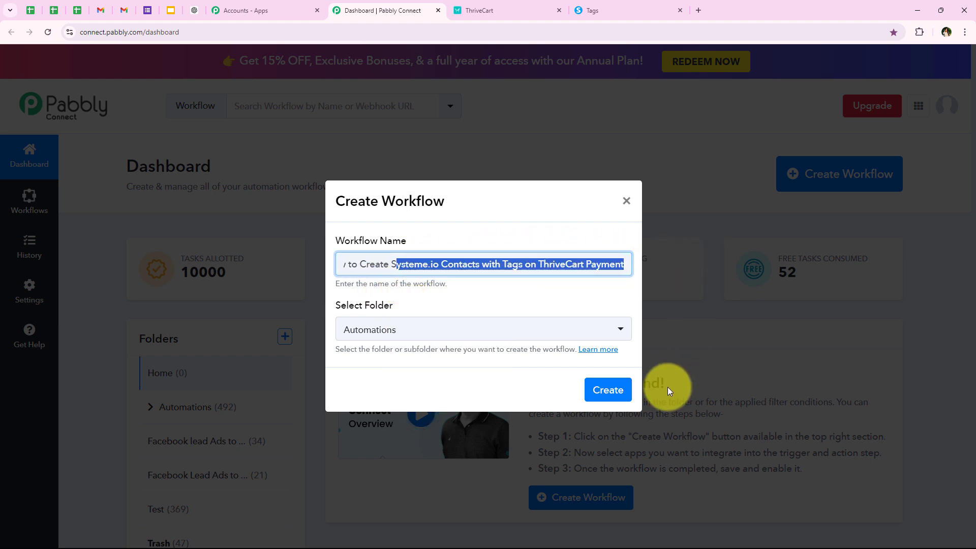
{"action": "left_click", "coordinate": [605, 390]}
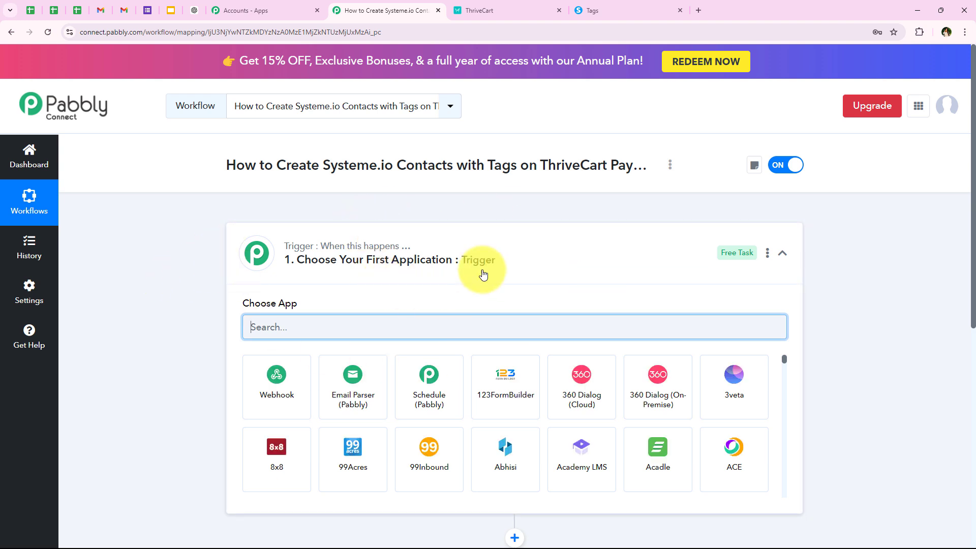
Step: Collapse the Trigger step, then expand it to show the Choose App list
{"action": "left_click", "coordinate": [330, 248]}
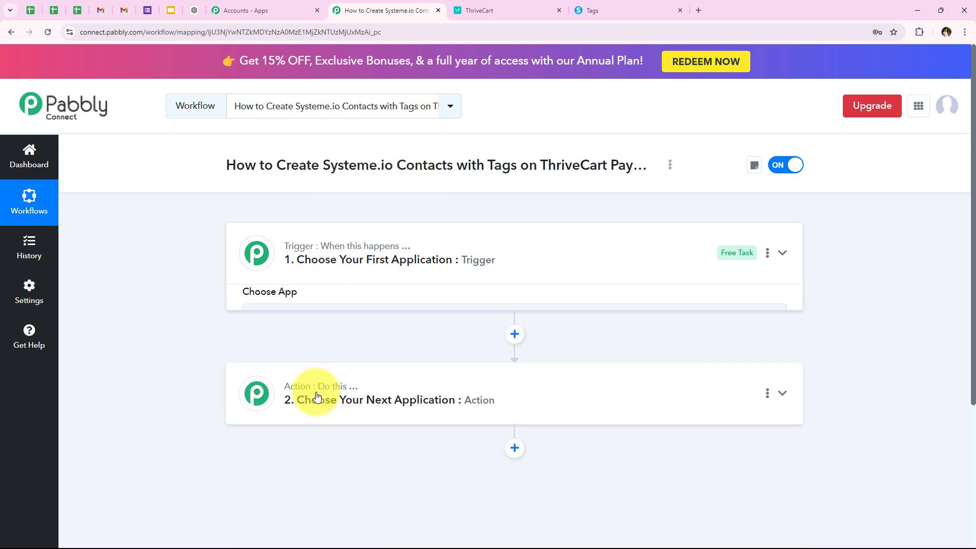
{"action": "mouse_move", "coordinate": [343, 253]}
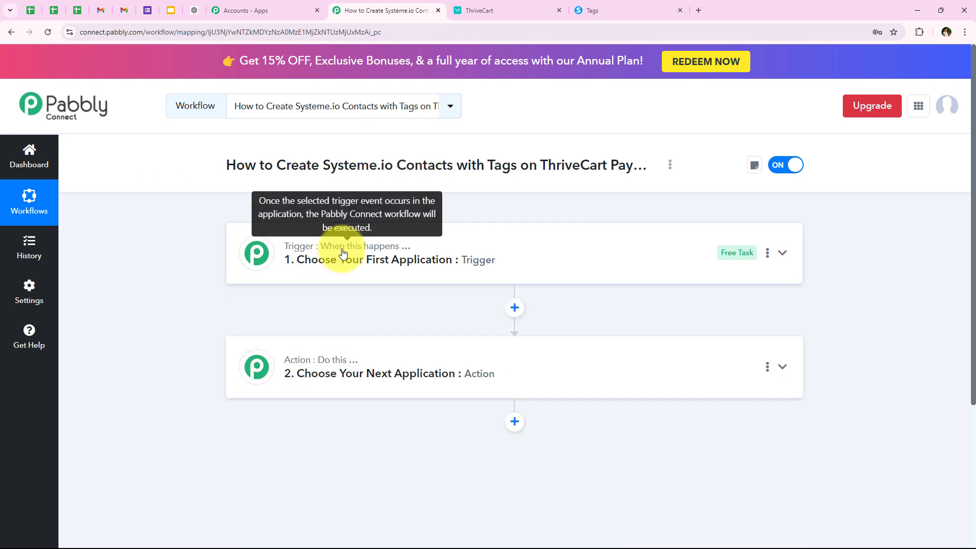
{"action": "mouse_move", "coordinate": [326, 374]}
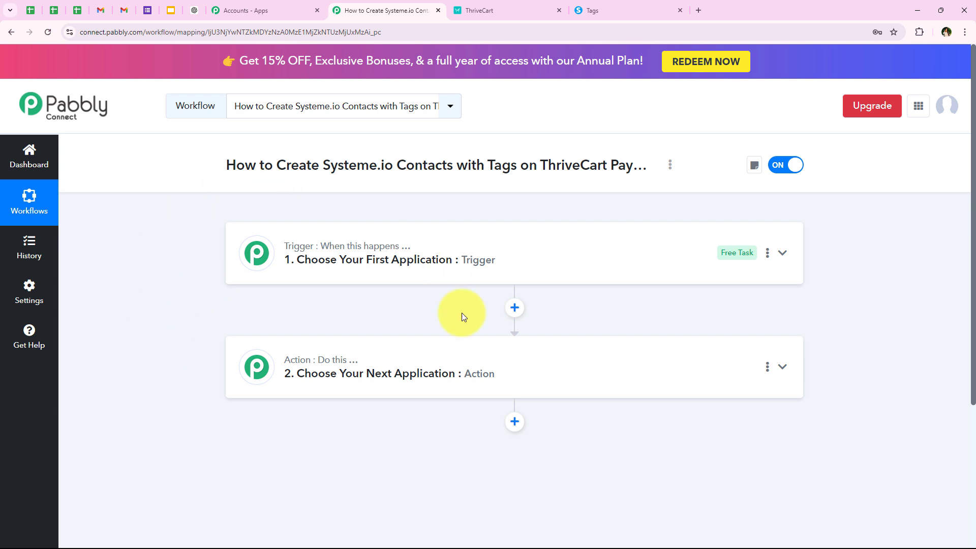
{"action": "left_click", "coordinate": [386, 260]}
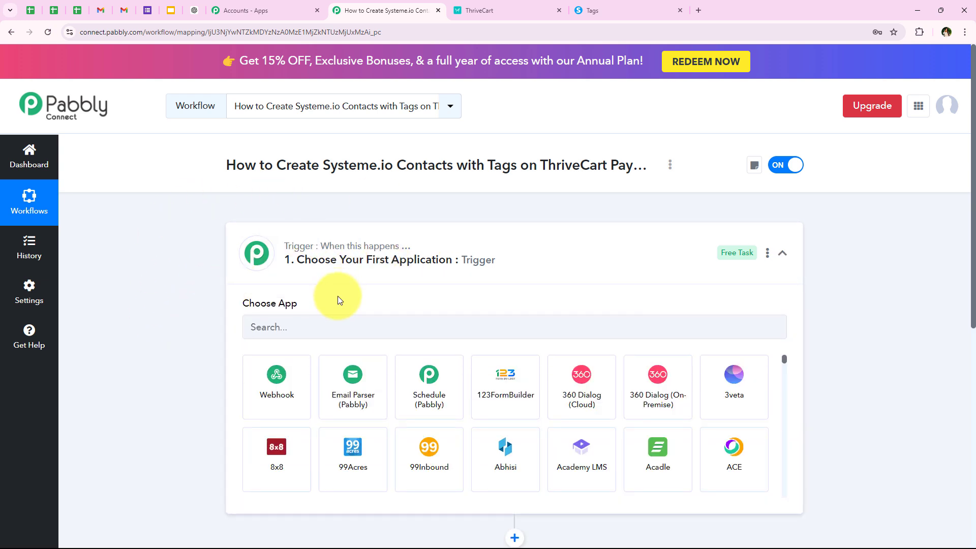
Step: Set the trigger app to ThriveCart with the Product Purchase trigger event
{"action": "left_click", "coordinate": [318, 321]}
{"action": "type", "text": "Thr"}
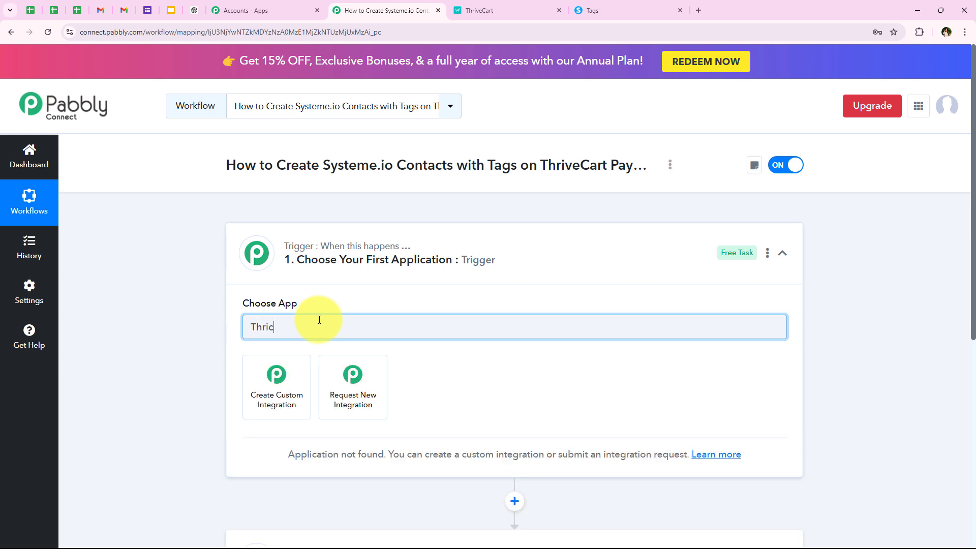
{"action": "type", "text": "ive"}
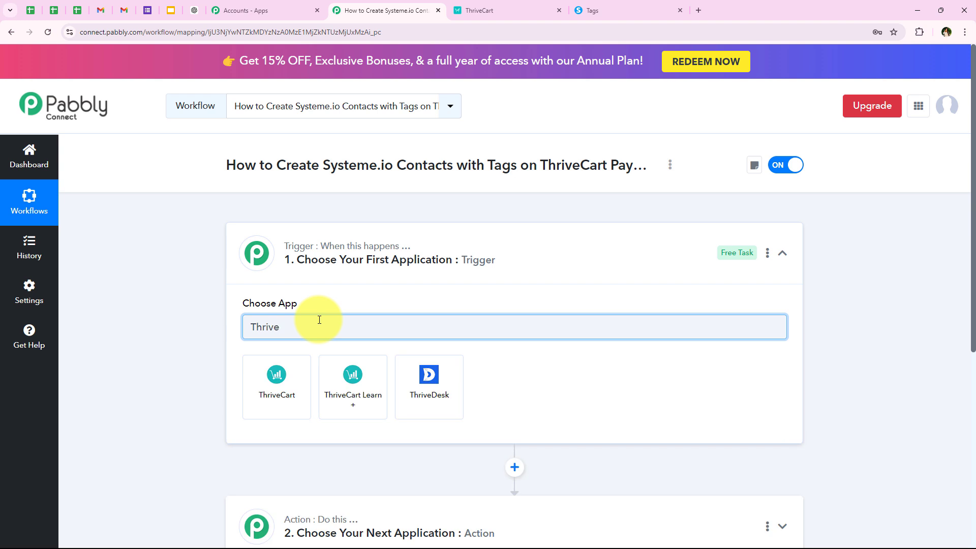
{"action": "type", "text": "Car"}
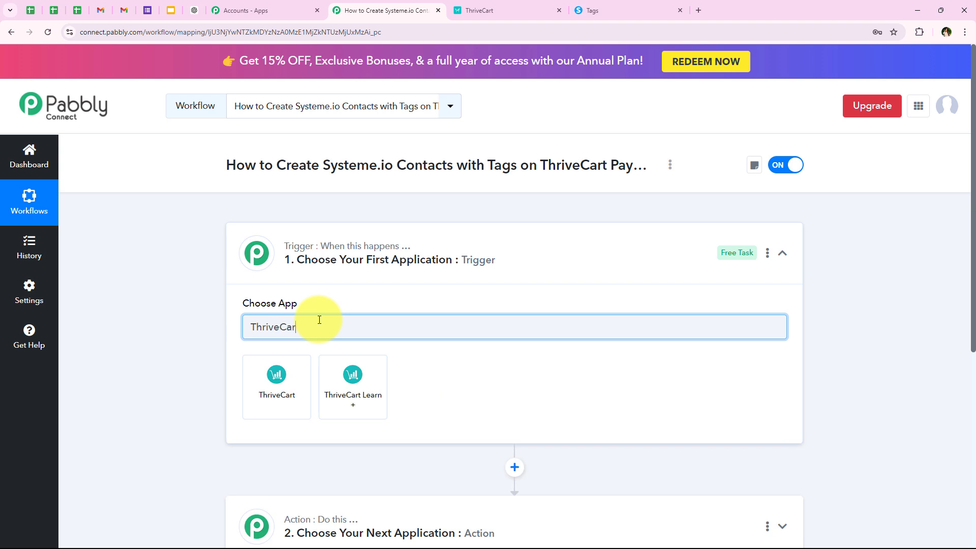
{"action": "type", "text": "t"}
{"action": "left_click", "coordinate": [279, 369]}
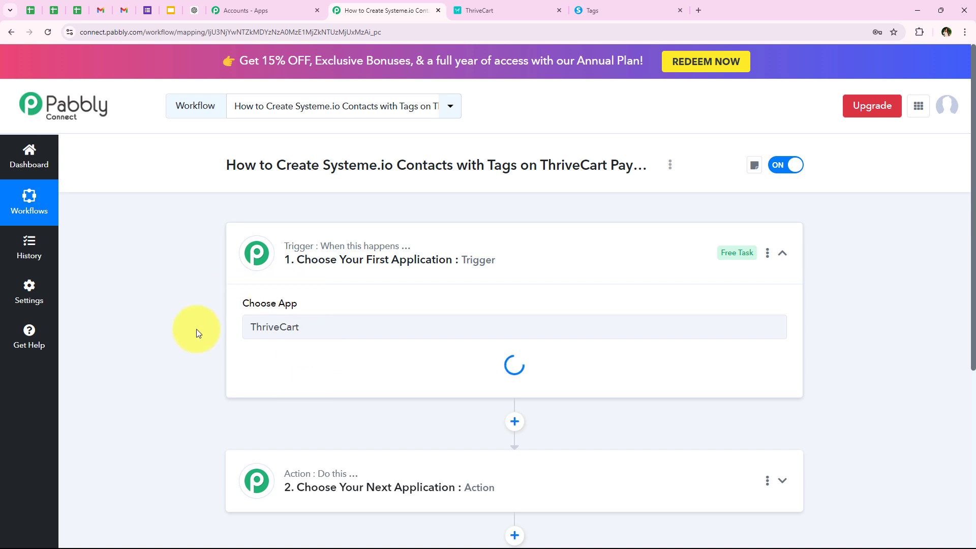
{"action": "left_click_drag", "start_coordinate": [243, 357], "coordinate": [322, 364]}
{"action": "left_click", "coordinate": [317, 382]}
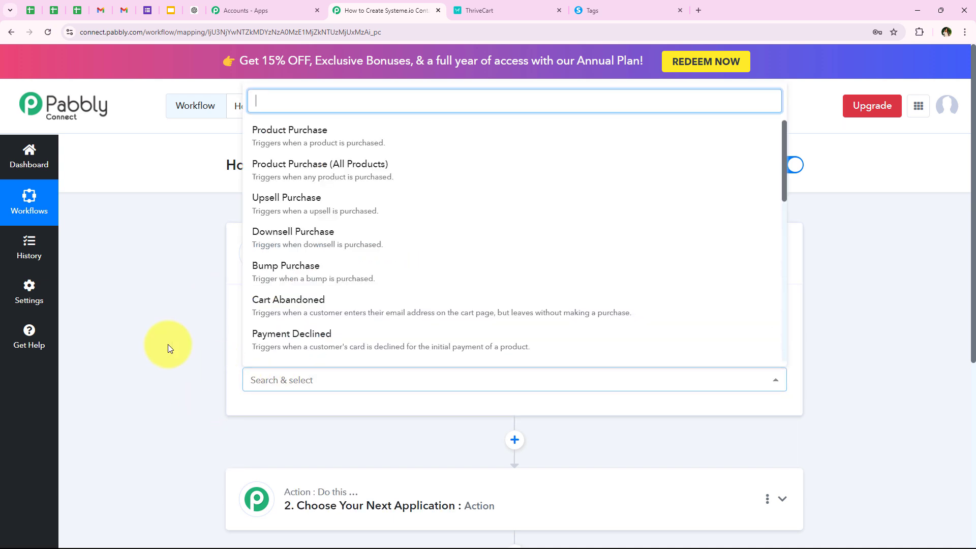
{"action": "left_click", "coordinate": [267, 139]}
{"action": "left_click_drag", "start_coordinate": [240, 358], "coordinate": [349, 360]}
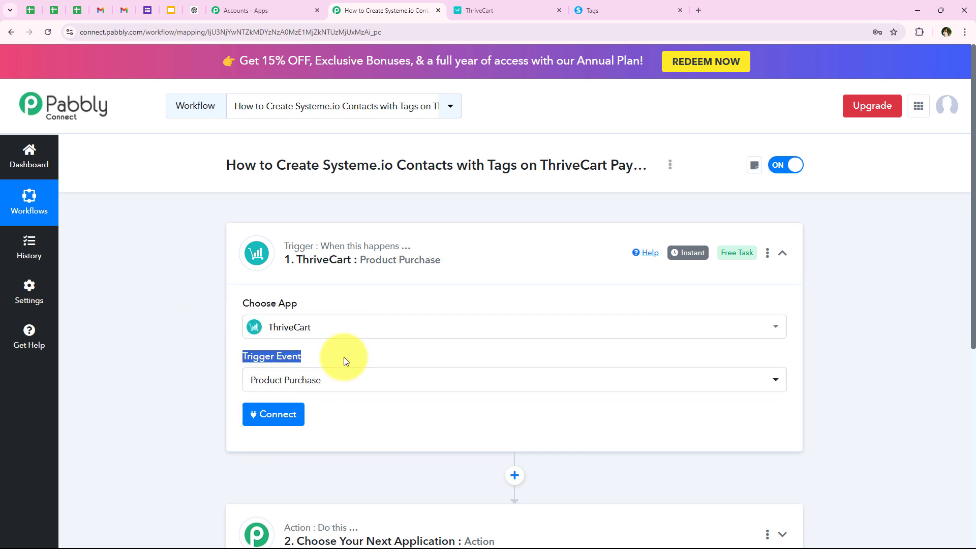
{"action": "left_click", "coordinate": [224, 365]}
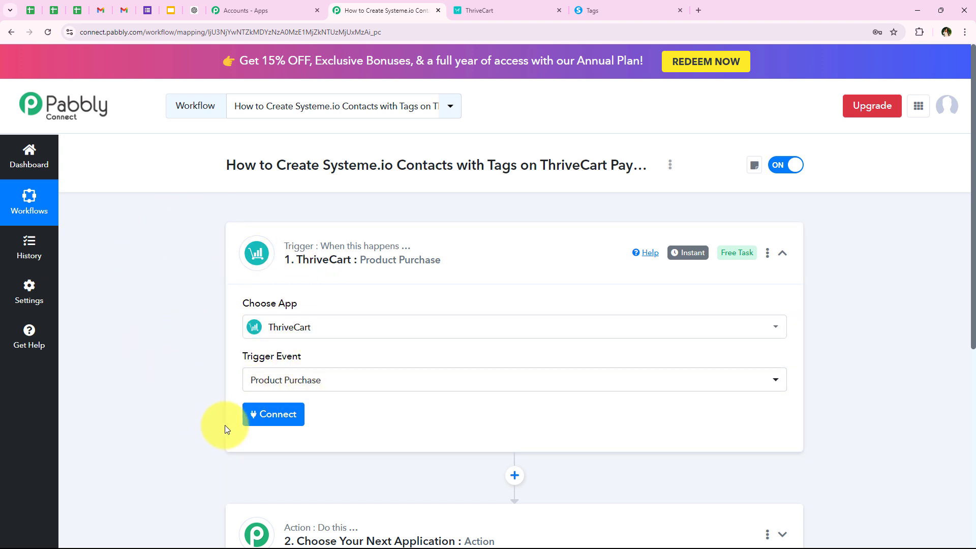
Step: Choose Add New Connection for the ThriveCart trigger account
{"action": "left_click", "coordinate": [251, 425]}
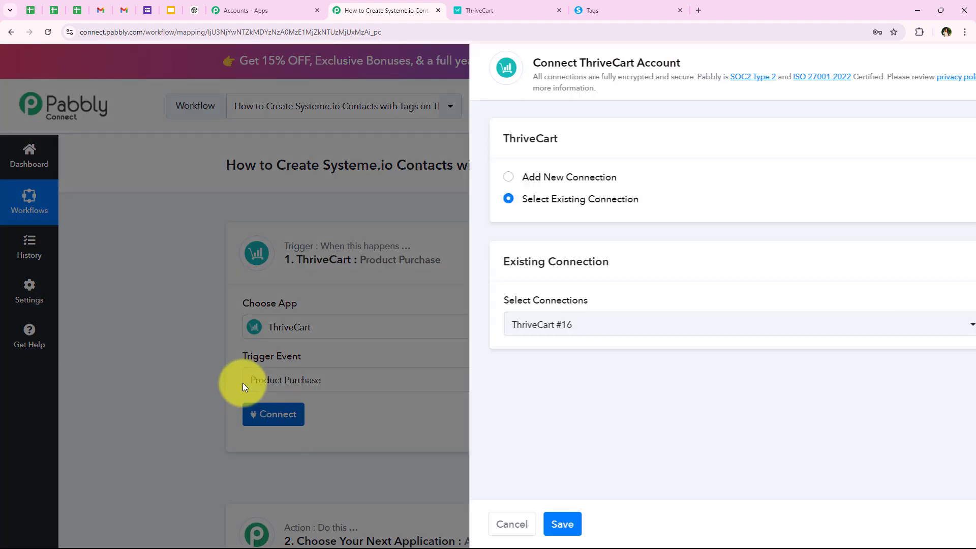
{"action": "left_click_drag", "start_coordinate": [464, 178], "coordinate": [583, 201]}
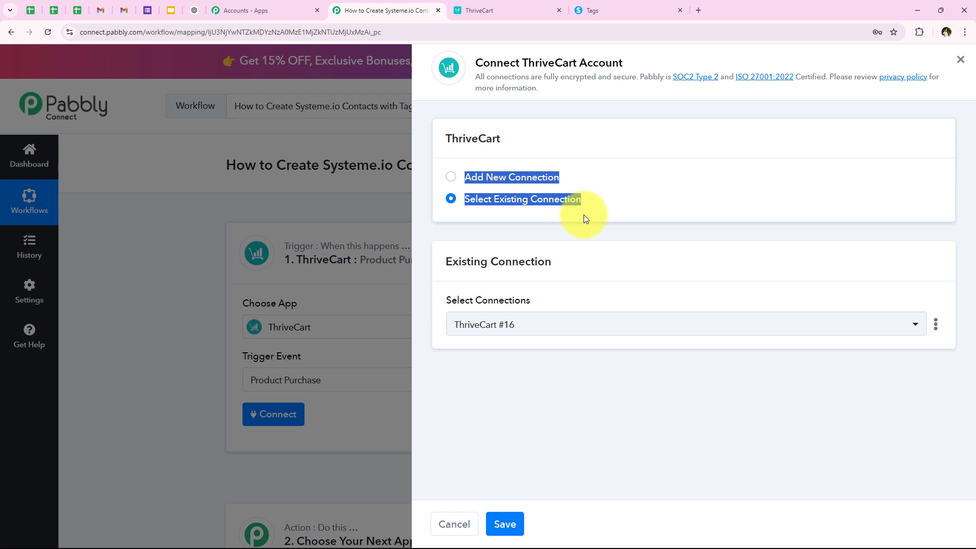
{"action": "left_click", "coordinate": [569, 246]}
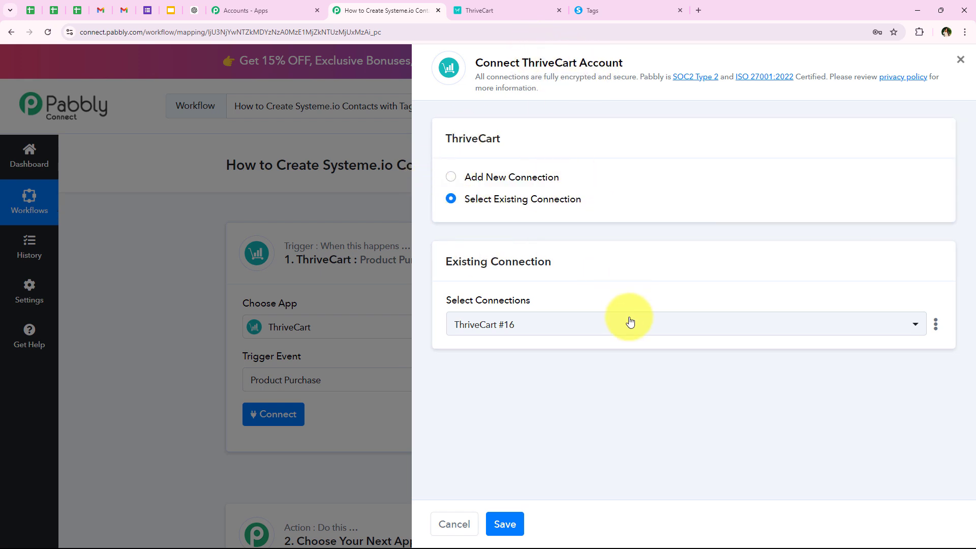
{"action": "left_click", "coordinate": [487, 200]}
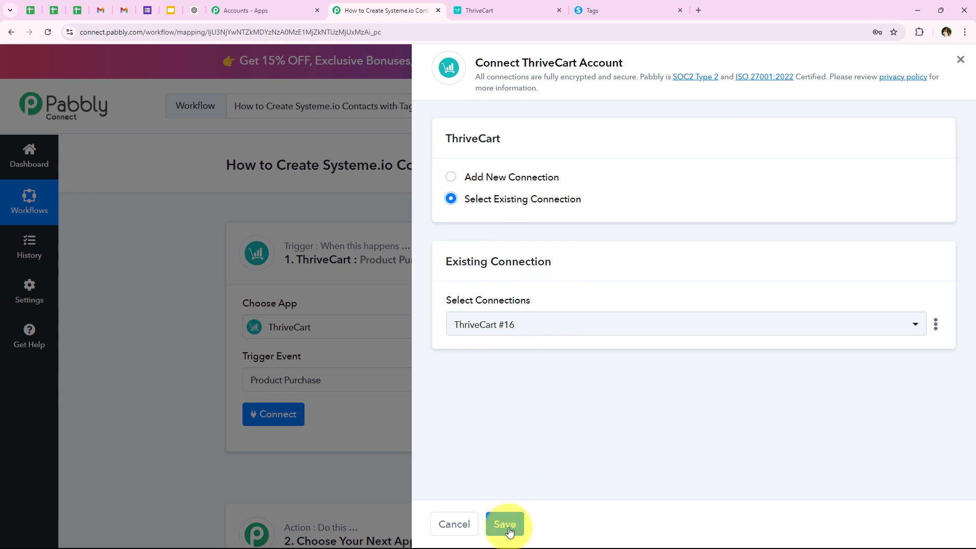
{"action": "left_click", "coordinate": [475, 179]}
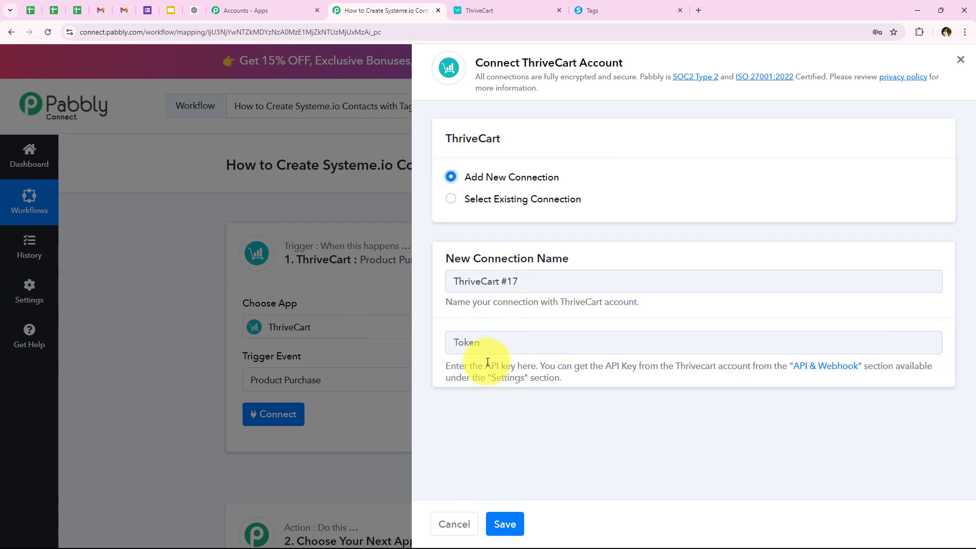
Step: Open ThriveCart's API & Webhook settings from the Token help text link
{"action": "left_click_drag", "start_coordinate": [444, 363], "coordinate": [947, 382]}
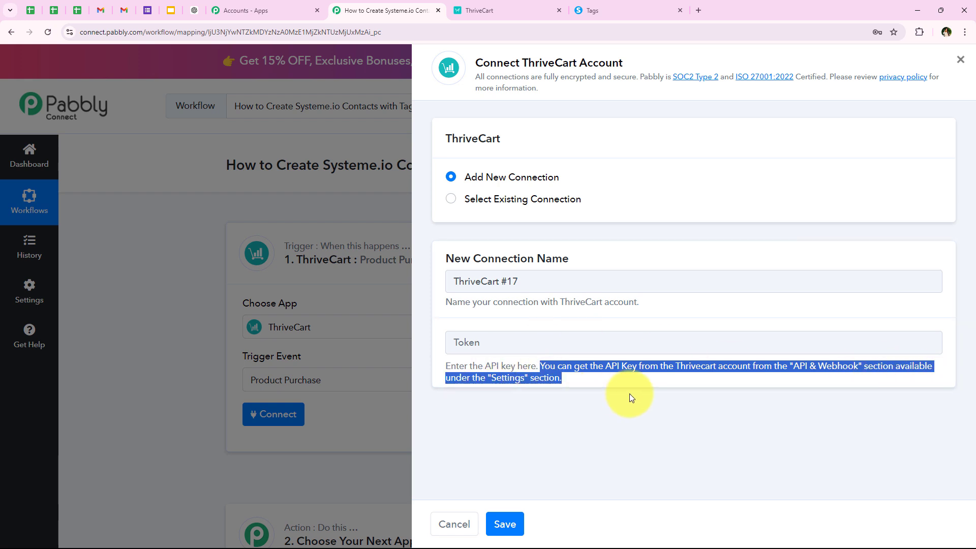
{"action": "left_click", "coordinate": [661, 379]}
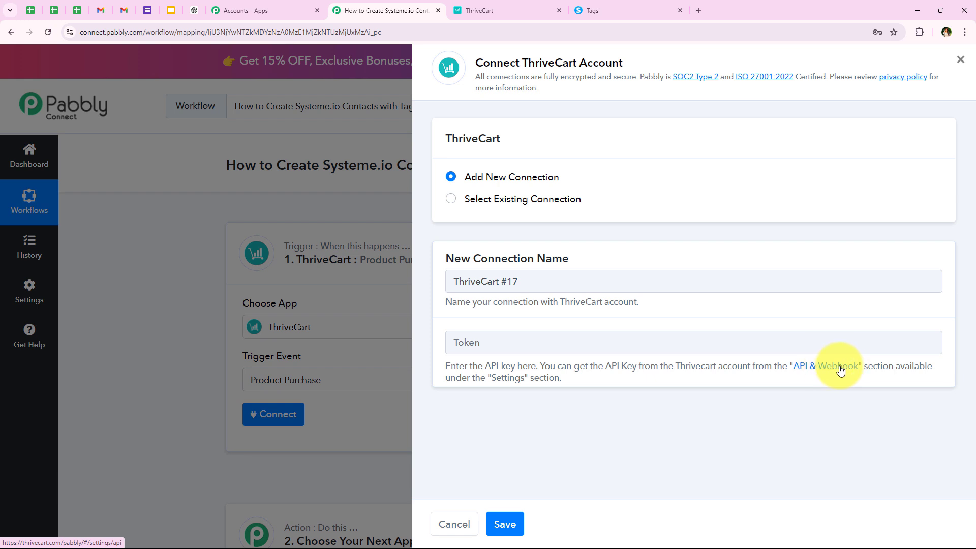
{"action": "left_click", "coordinate": [824, 367]}
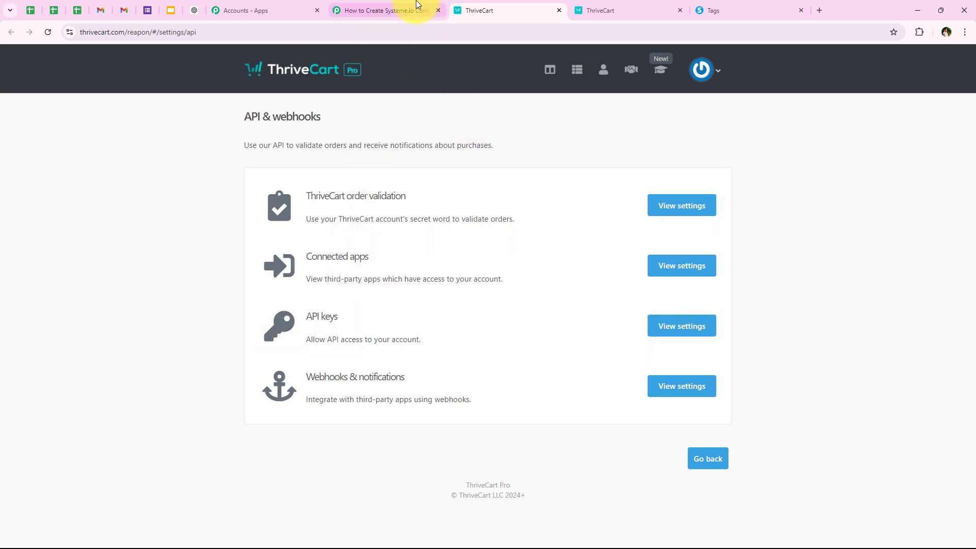
Step: Return to ThriveCart's API & webhooks settings tab
{"action": "left_click", "coordinate": [401, 10]}
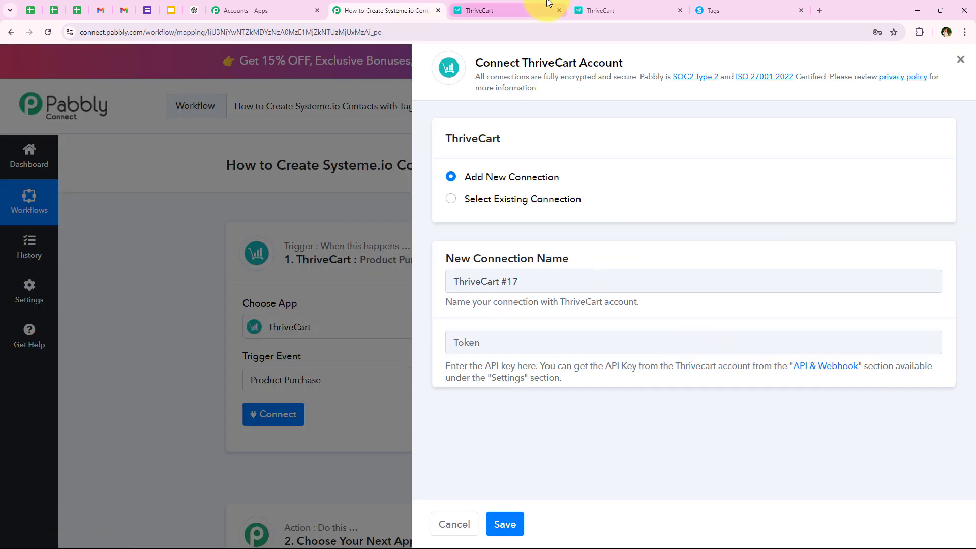
{"action": "left_click", "coordinate": [488, 10]}
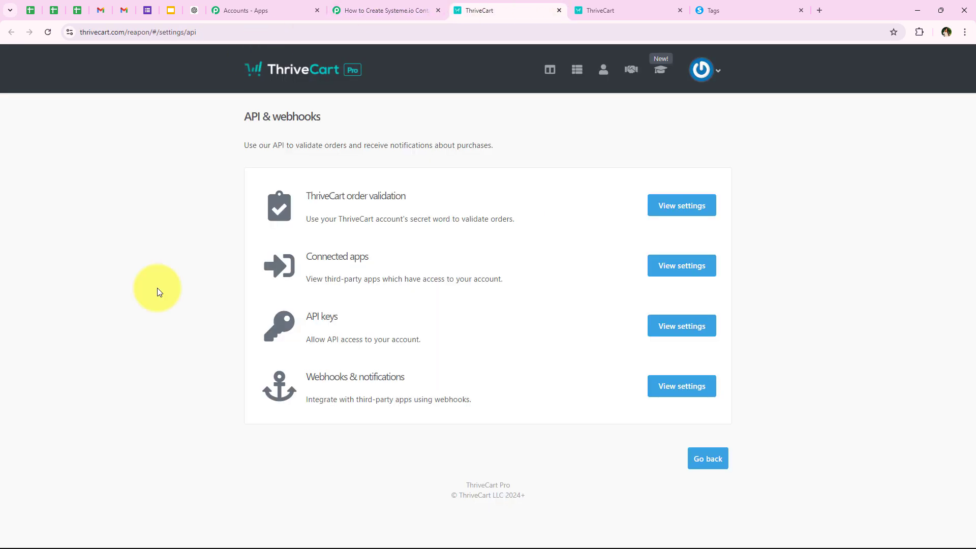
{"action": "left_click", "coordinate": [605, 11]}
{"action": "left_click", "coordinate": [512, 9]}
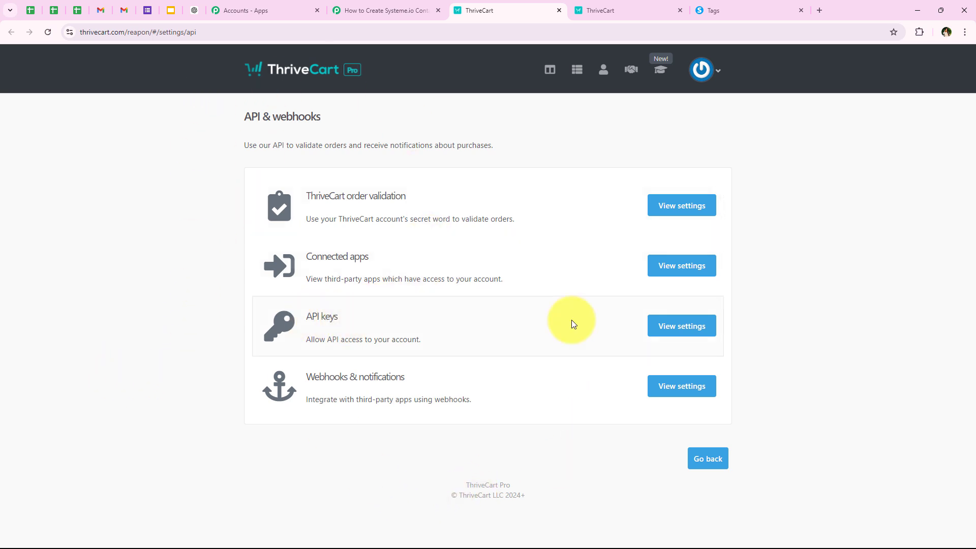
Step: Create a ThriveCart API key named New Student and copy it
{"action": "left_click", "coordinate": [693, 330]}
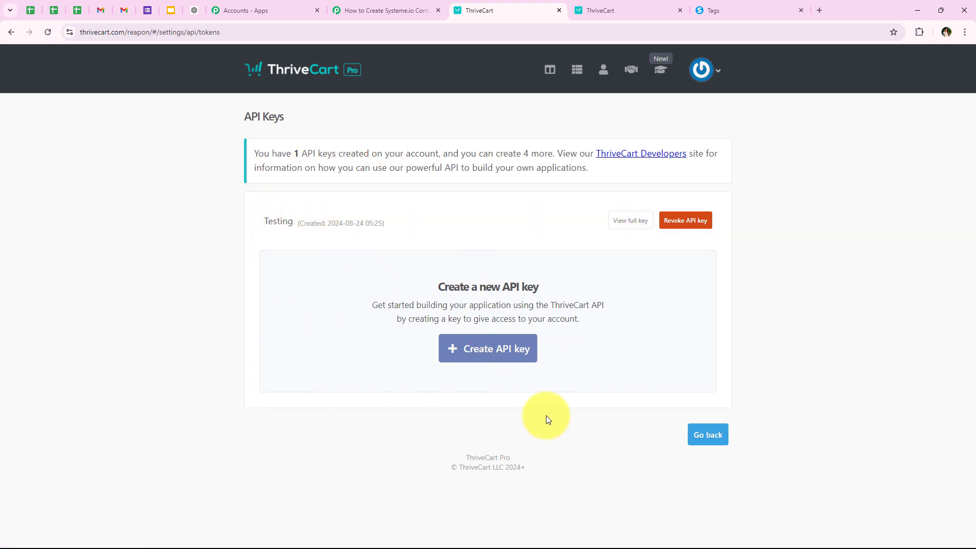
{"action": "left_click", "coordinate": [470, 357]}
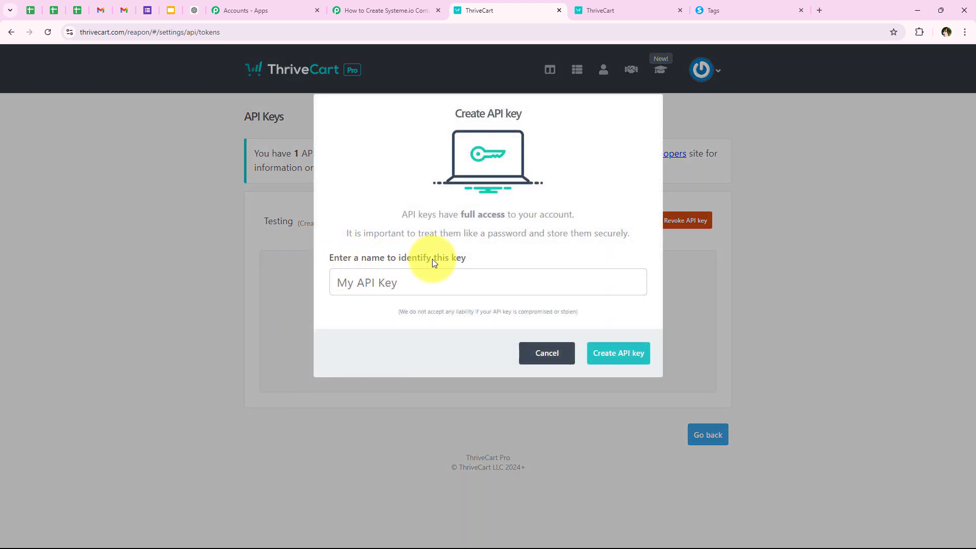
{"action": "left_click", "coordinate": [449, 284]}
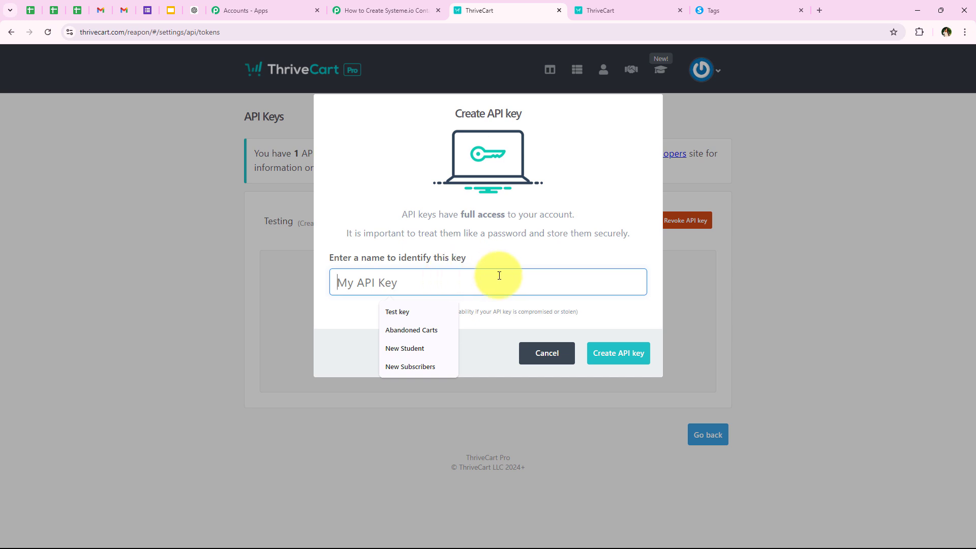
{"action": "left_click", "coordinate": [419, 350]}
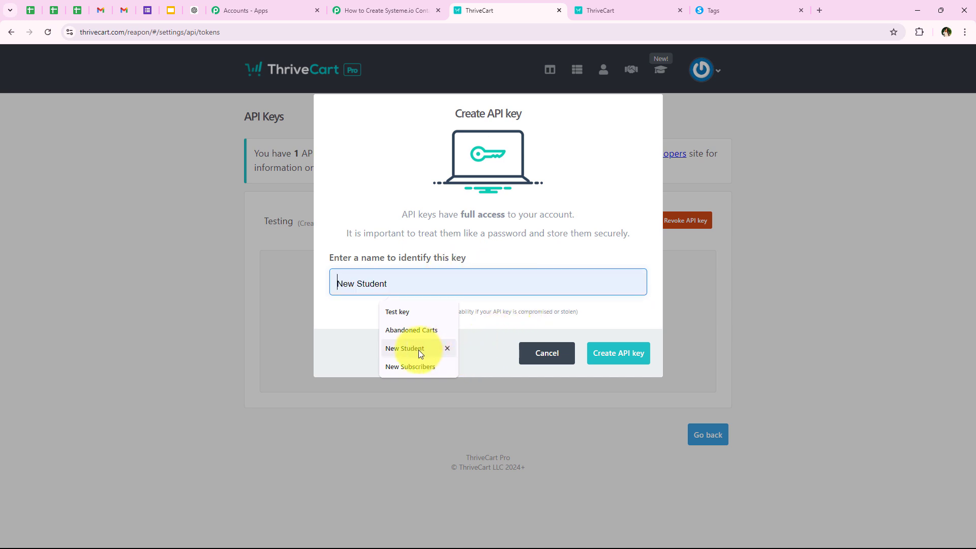
{"action": "key", "text": "Return"}
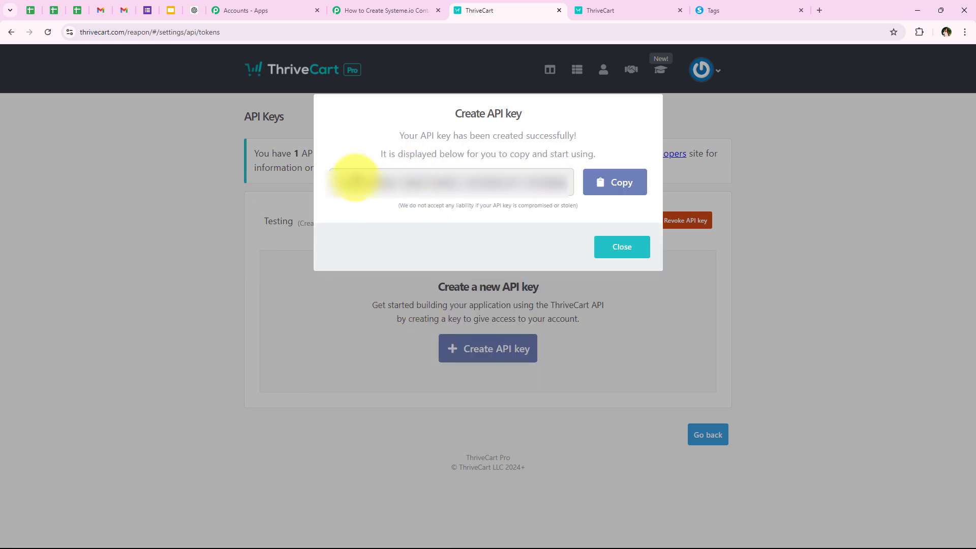
{"action": "left_click", "coordinate": [599, 195]}
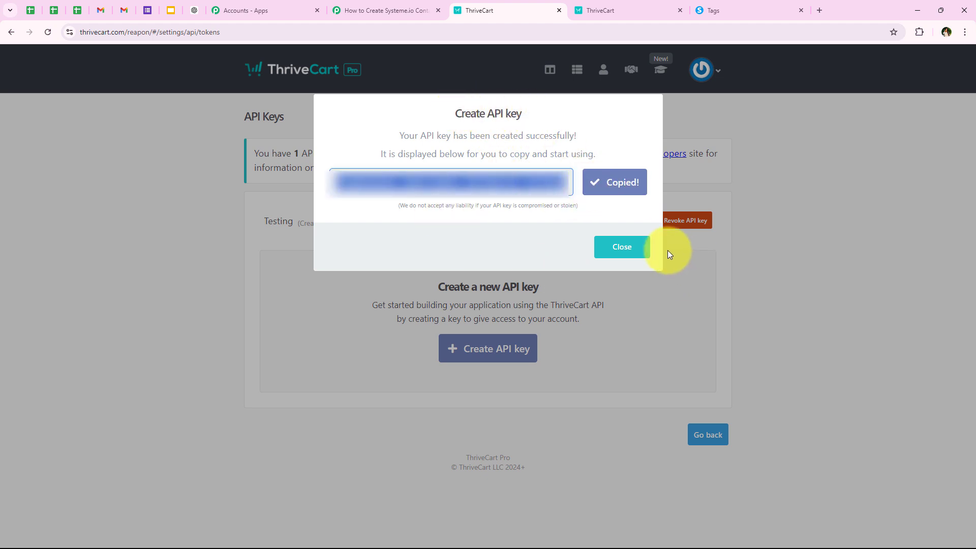
Step: Paste the New Student API key into Pabbly's Token field and save the ThriveCart #17 connection
{"action": "left_click", "coordinate": [635, 247]}
{"action": "left_click", "coordinate": [354, 5]}
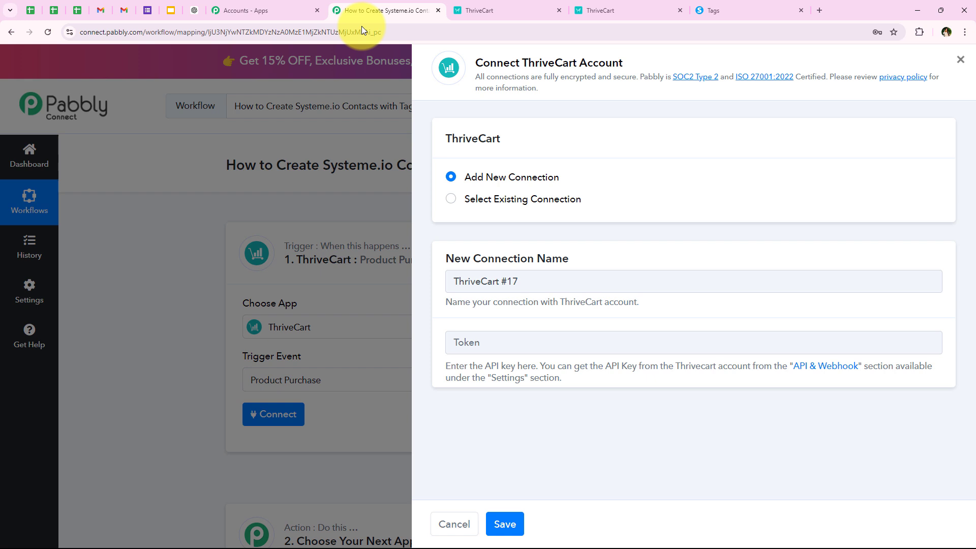
{"action": "right_click", "coordinate": [504, 342]}
{"action": "left_click", "coordinate": [526, 222]}
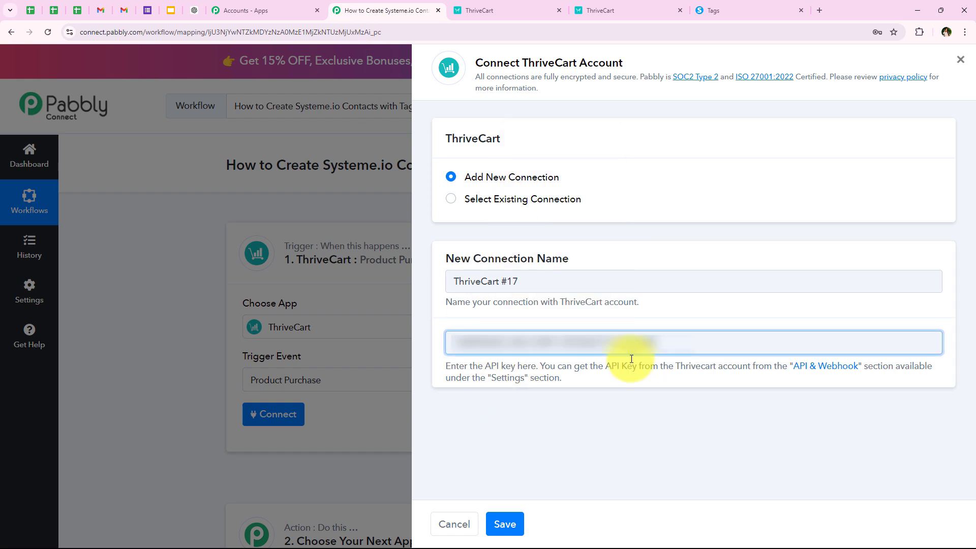
{"action": "left_click", "coordinate": [507, 523]}
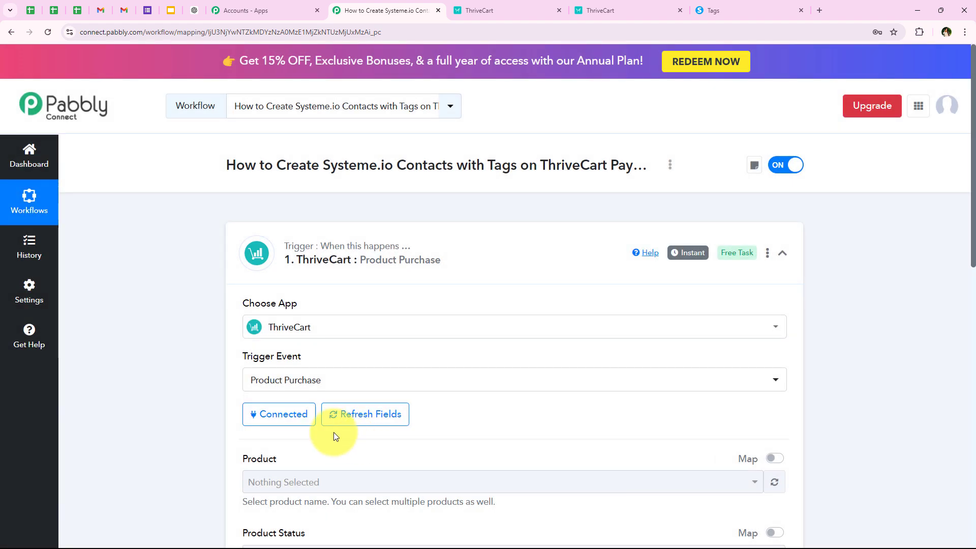
{"action": "scroll", "coordinate": [405, 318], "scroll_direction": "down", "scroll_amount": 3}
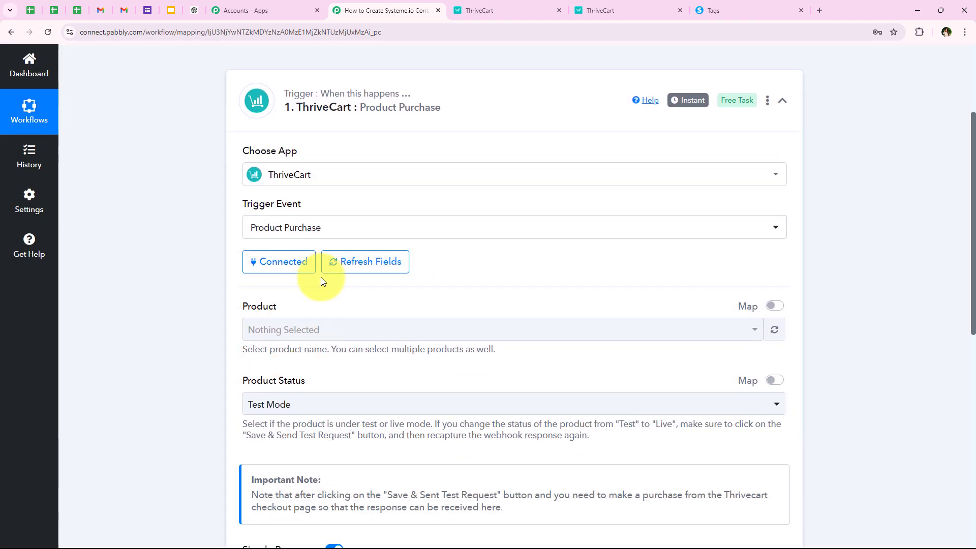
{"action": "scroll", "coordinate": [179, 390], "scroll_direction": "down", "scroll_amount": 1}
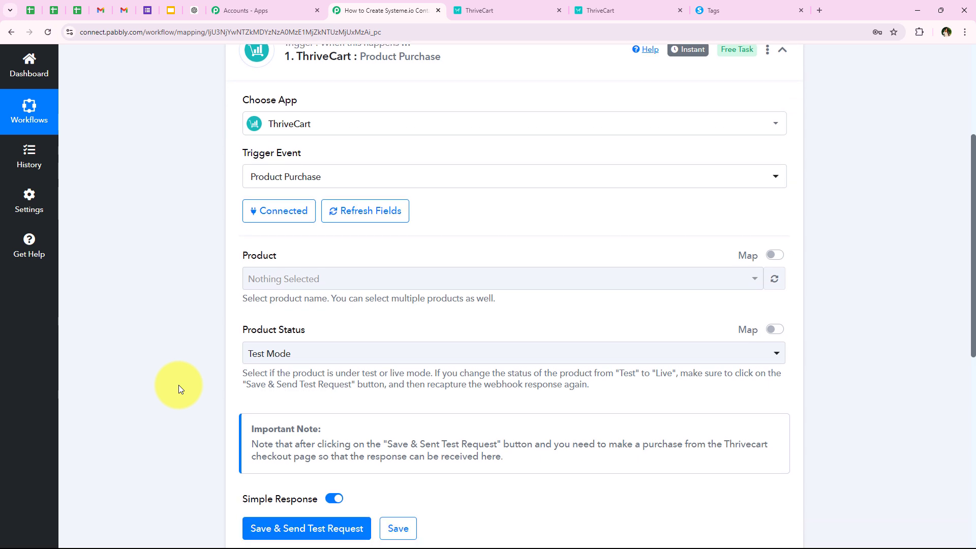
{"action": "scroll", "coordinate": [201, 392], "scroll_direction": "up", "scroll_amount": 1}
{"action": "scroll", "coordinate": [265, 316], "scroll_direction": "down", "scroll_amount": 2}
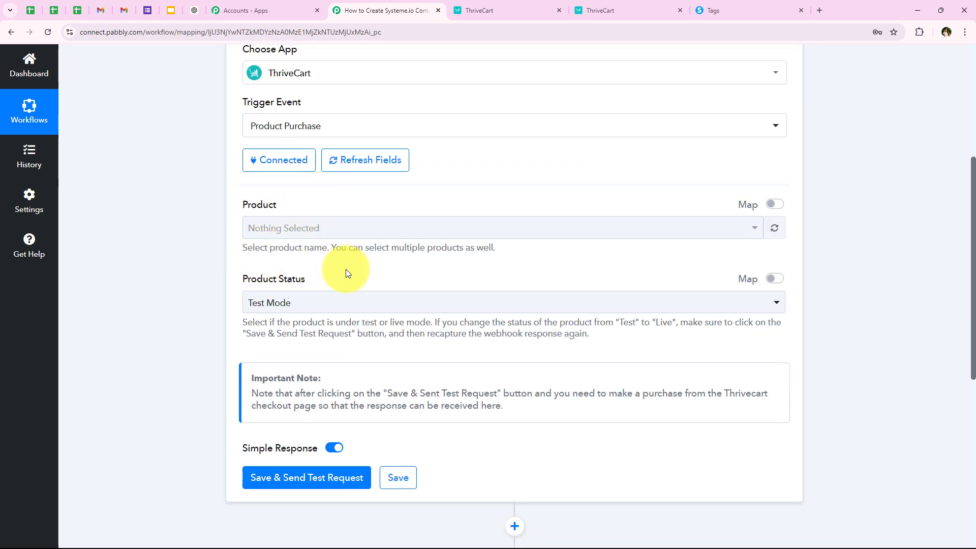
Step: Select Java Course for Beginners as the trigger's ThriveCart product
{"action": "left_click", "coordinate": [331, 232]}
{"action": "scroll", "coordinate": [328, 325], "scroll_direction": "down", "scroll_amount": 3}
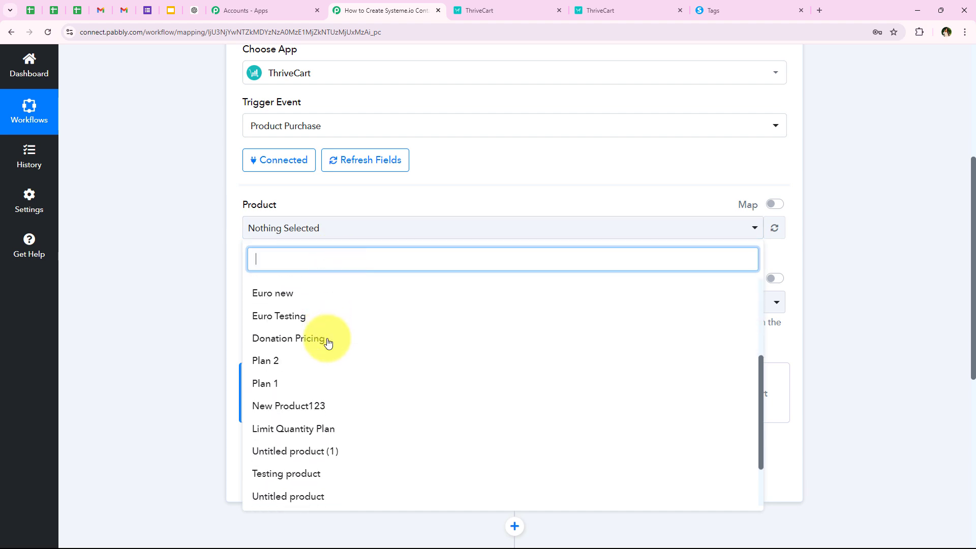
{"action": "scroll", "coordinate": [328, 342], "scroll_direction": "down", "scroll_amount": 5}
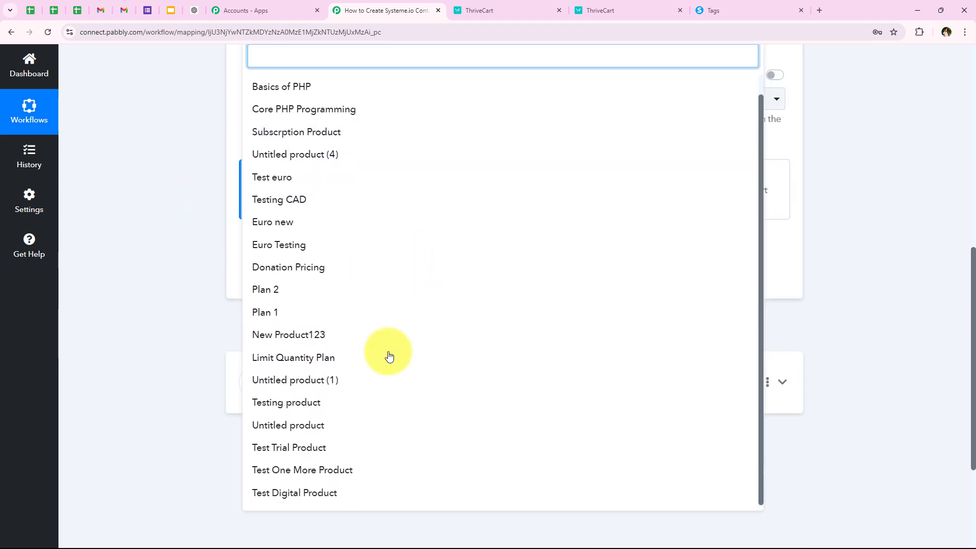
{"action": "scroll", "coordinate": [175, 349], "scroll_direction": "up", "scroll_amount": 5}
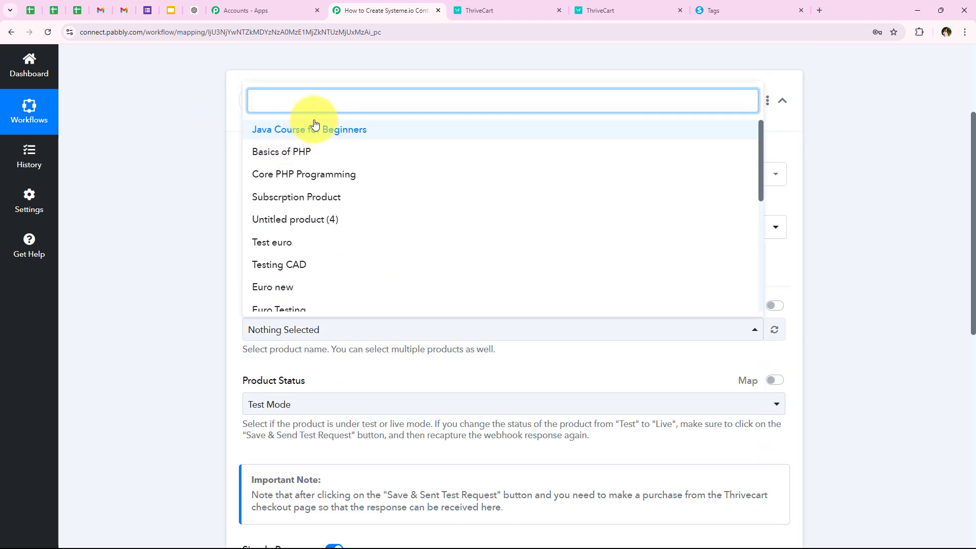
{"action": "left_click", "coordinate": [327, 136]}
{"action": "left_click", "coordinate": [157, 309]}
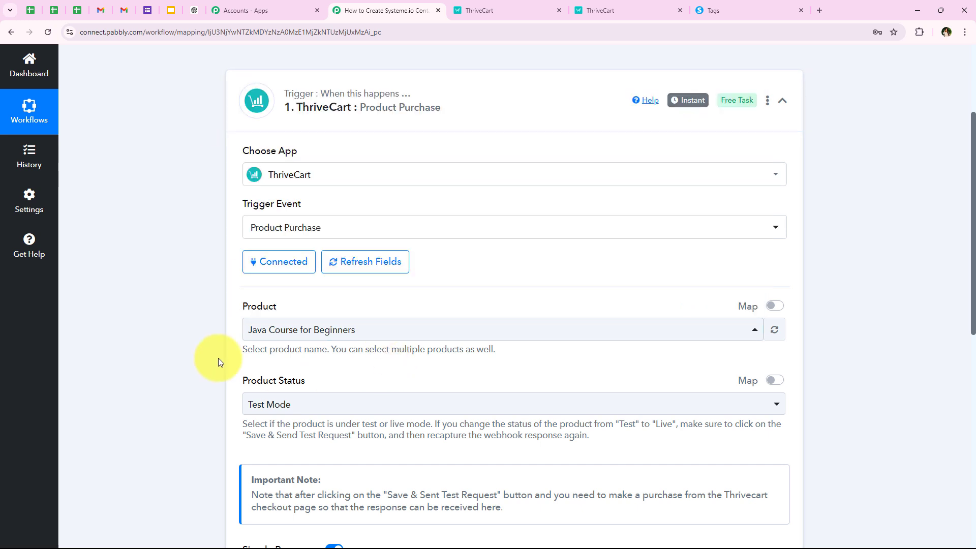
{"action": "left_click", "coordinate": [368, 336]}
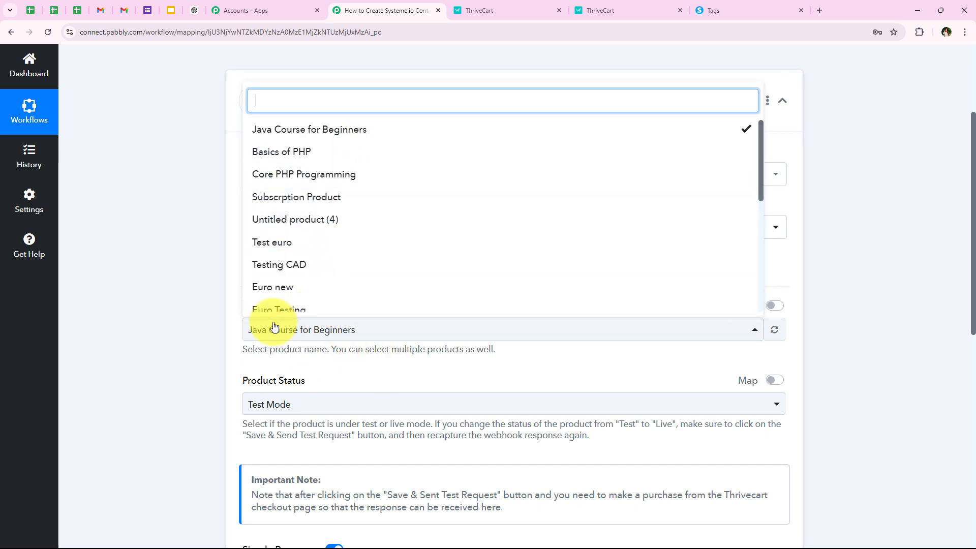
{"action": "left_click", "coordinate": [178, 280]}
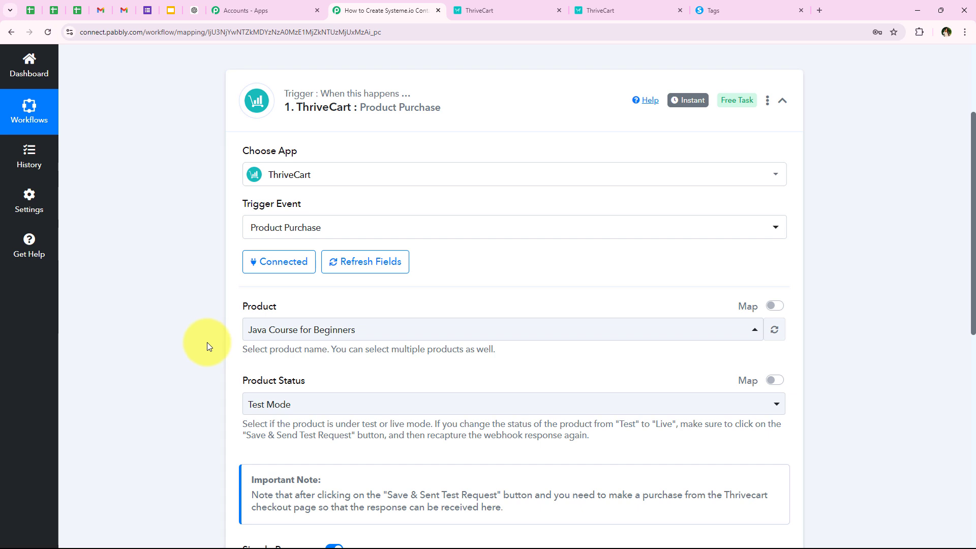
Step: Keep Product Status set to Test Mode
{"action": "scroll", "coordinate": [206, 342], "scroll_direction": "down", "scroll_amount": 1}
{"action": "left_click_drag", "start_coordinate": [285, 333], "coordinate": [306, 330]}
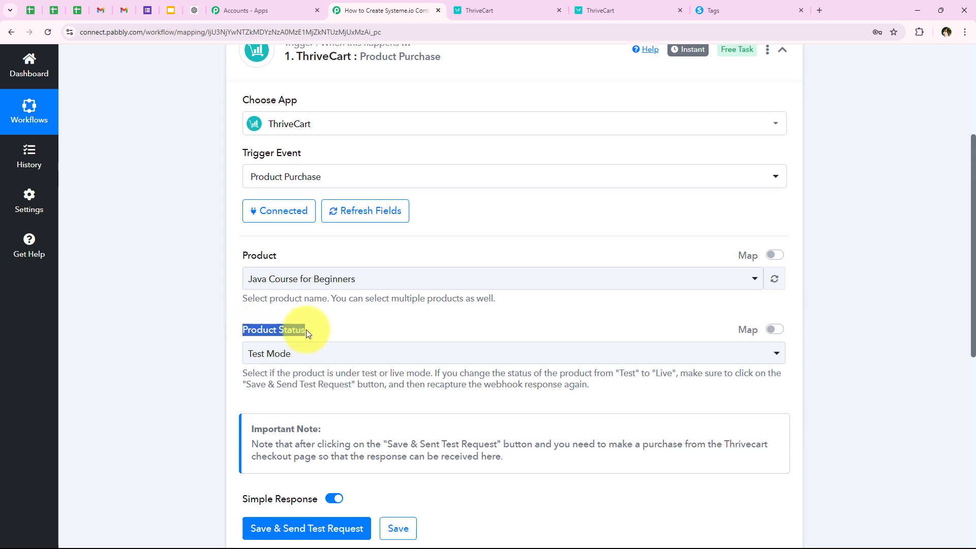
{"action": "left_click", "coordinate": [290, 355]}
{"action": "left_click", "coordinate": [279, 416]}
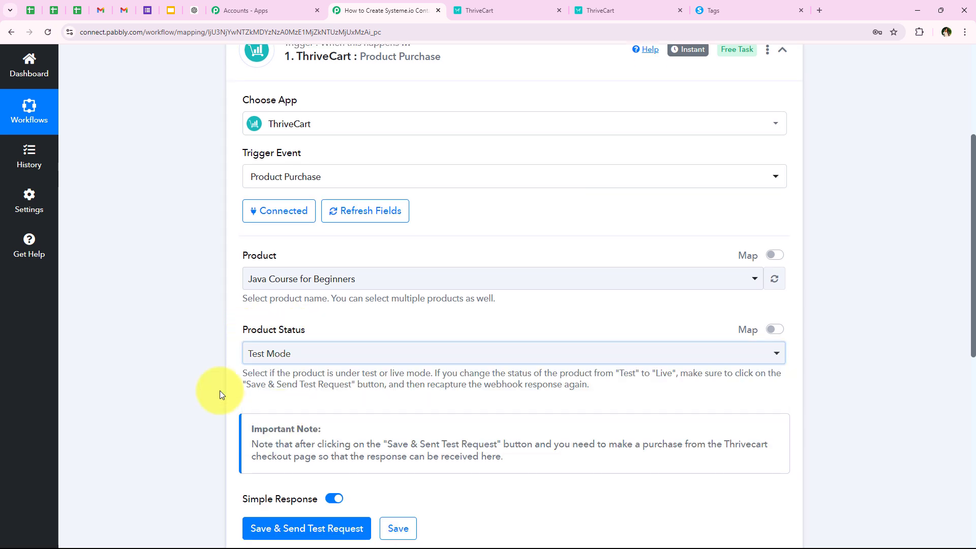
Step: Save & Send Test Request so the trigger waits for a test purchase response
{"action": "scroll", "coordinate": [195, 371], "scroll_direction": "down", "scroll_amount": 1}
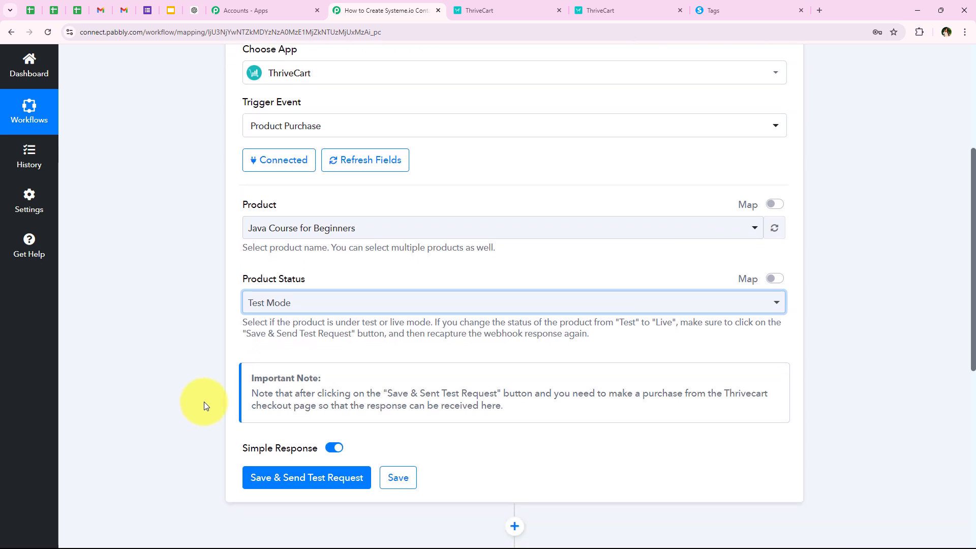
{"action": "scroll", "coordinate": [267, 356], "scroll_direction": "down", "scroll_amount": 2}
{"action": "left_click", "coordinate": [269, 376]}
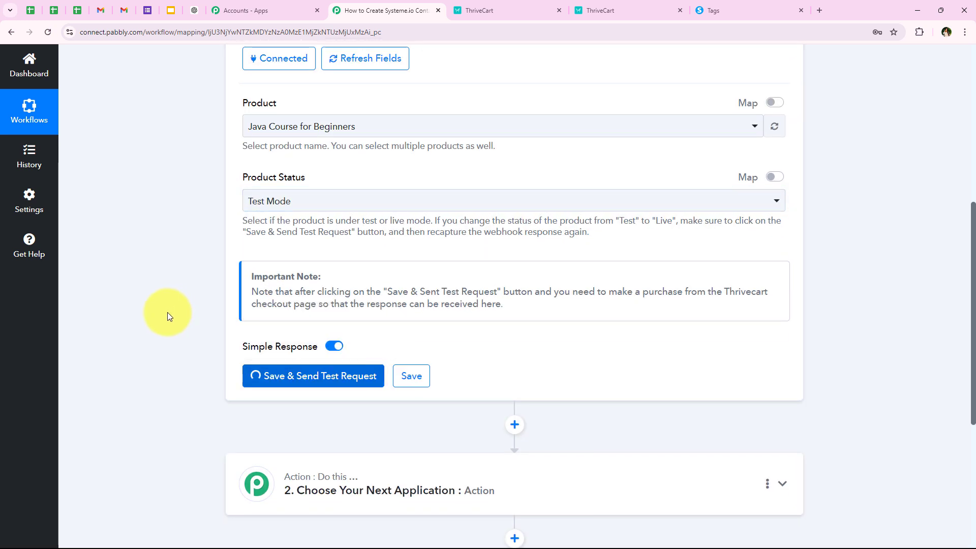
{"action": "scroll", "coordinate": [170, 318], "scroll_direction": "down", "scroll_amount": 1}
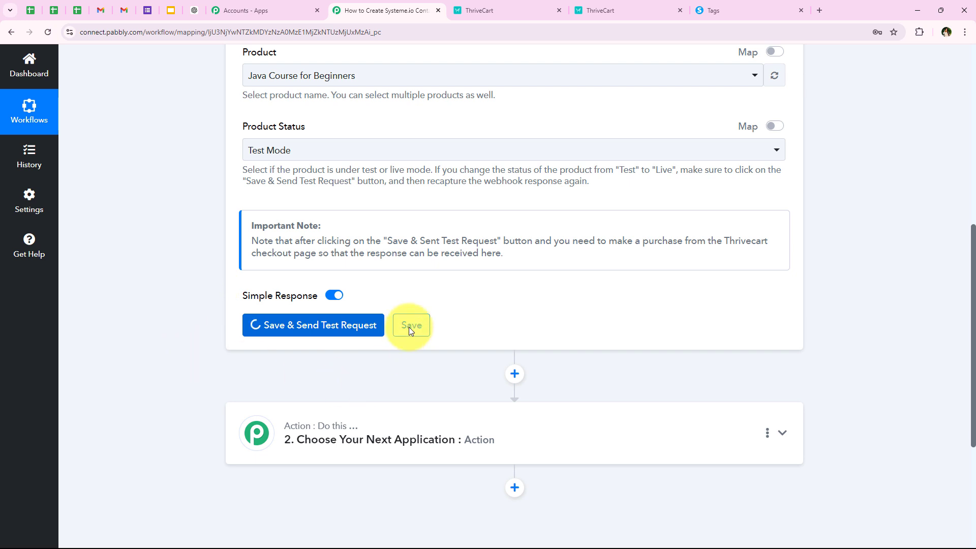
{"action": "scroll", "coordinate": [197, 314], "scroll_direction": "down", "scroll_amount": 2}
{"action": "scroll", "coordinate": [196, 314], "scroll_direction": "up", "scroll_amount": 1}
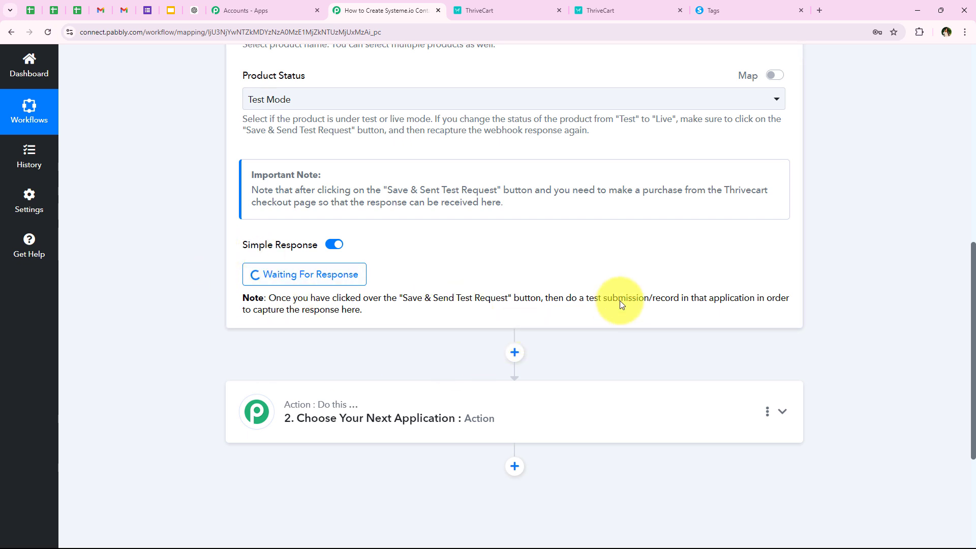
{"action": "left_click_drag", "start_coordinate": [563, 298], "coordinate": [686, 294]}
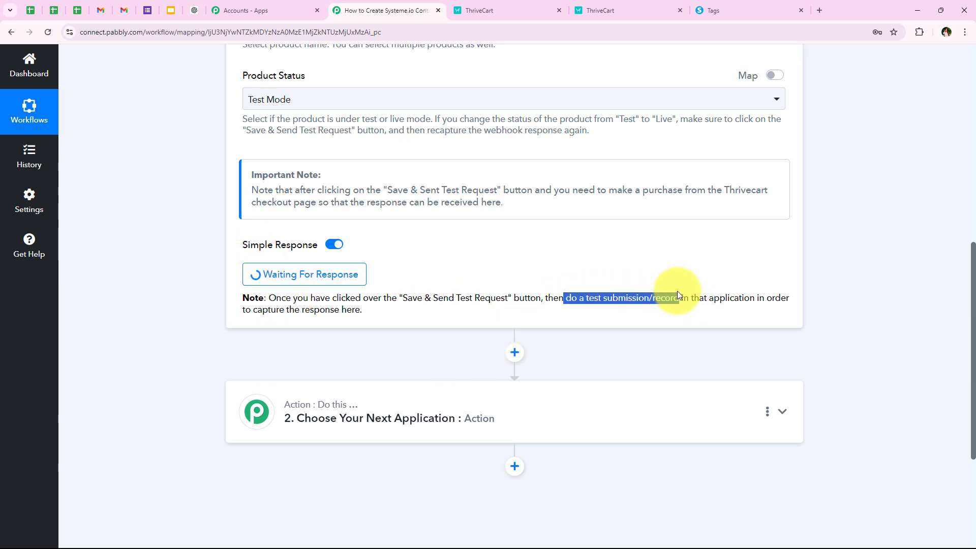
{"action": "left_click", "coordinate": [661, 284]}
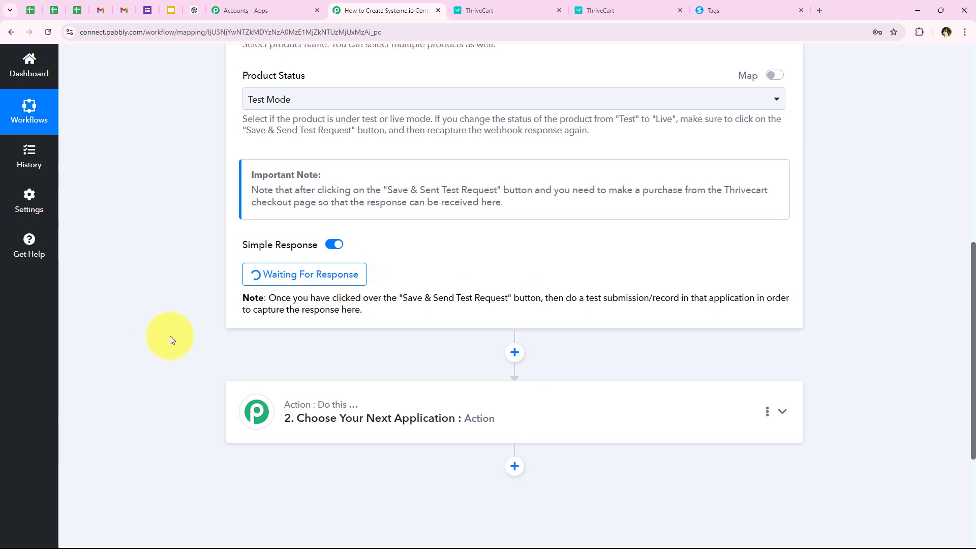
{"action": "scroll", "coordinate": [171, 336], "scroll_direction": "up", "scroll_amount": 2}
{"action": "scroll", "coordinate": [310, 387], "scroll_direction": "up", "scroll_amount": 2}
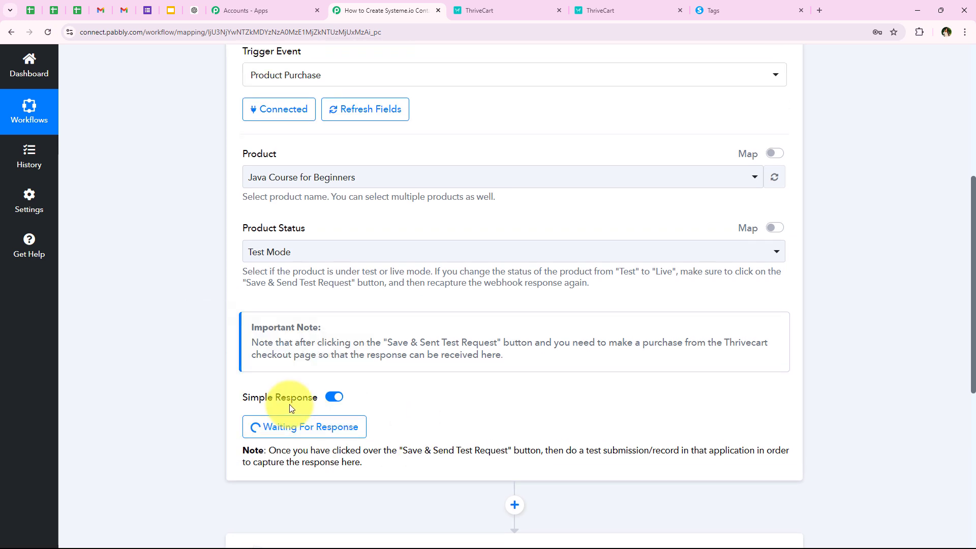
{"action": "scroll", "coordinate": [183, 336], "scroll_direction": "down", "scroll_amount": 5}
{"action": "scroll", "coordinate": [183, 290], "scroll_direction": "up", "scroll_amount": 4}
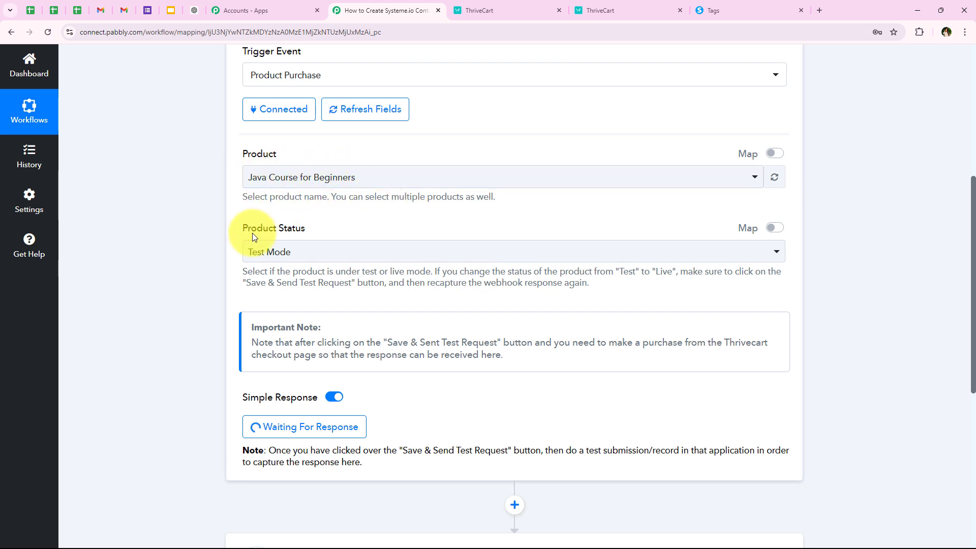
{"action": "scroll", "coordinate": [169, 307], "scroll_direction": "down", "scroll_amount": 2}
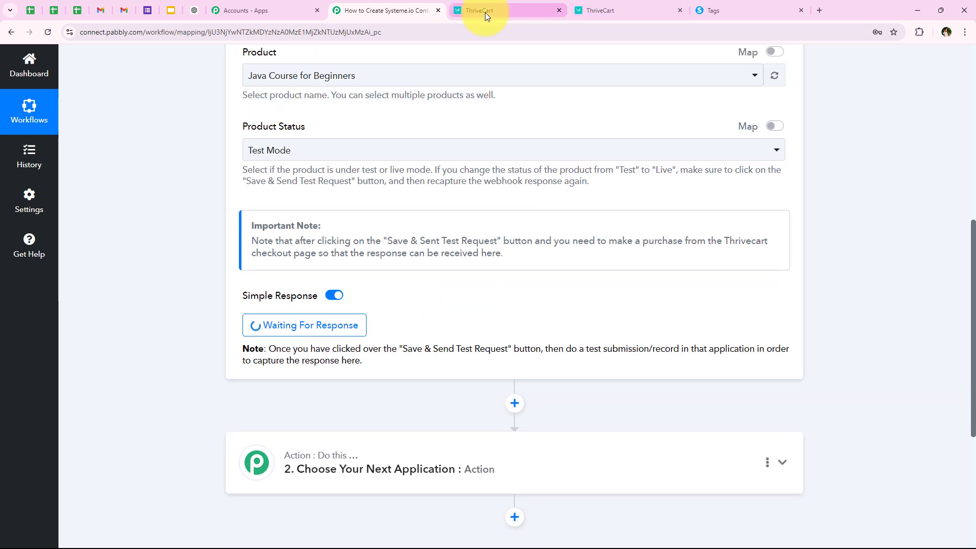
Step: Open the Java Course for Beginners checkout page from its ThriveCart checkout URL in a new tab
{"action": "left_click", "coordinate": [615, 11]}
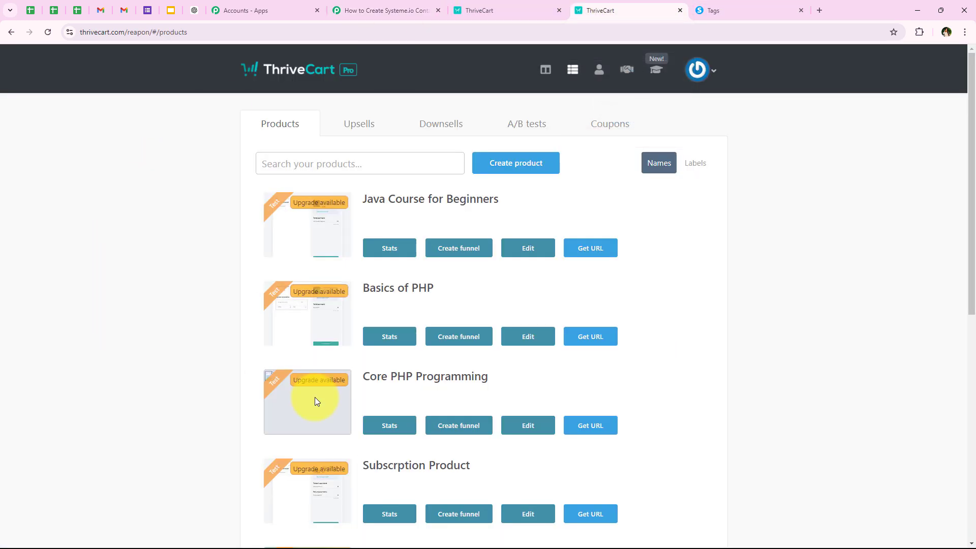
{"action": "left_click", "coordinate": [583, 259]}
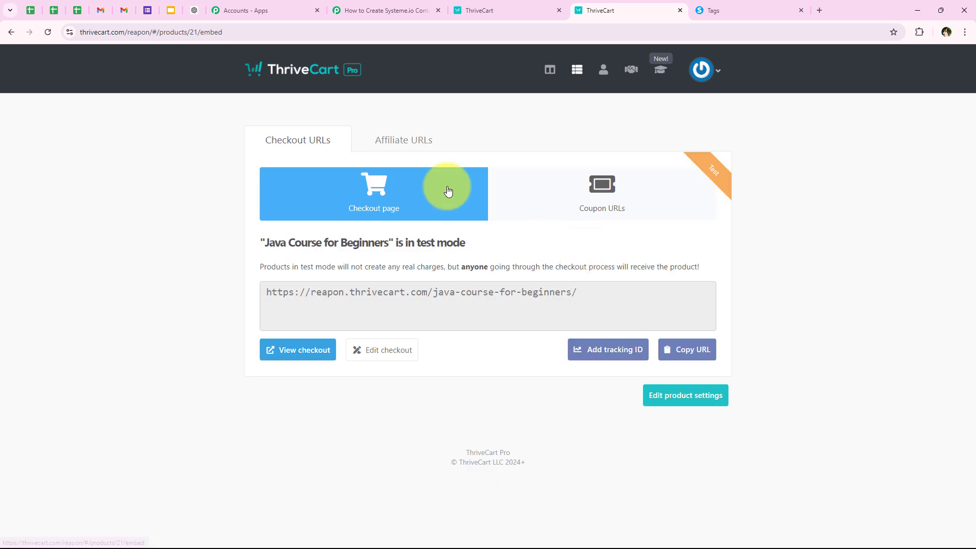
{"action": "left_click", "coordinate": [590, 293]}
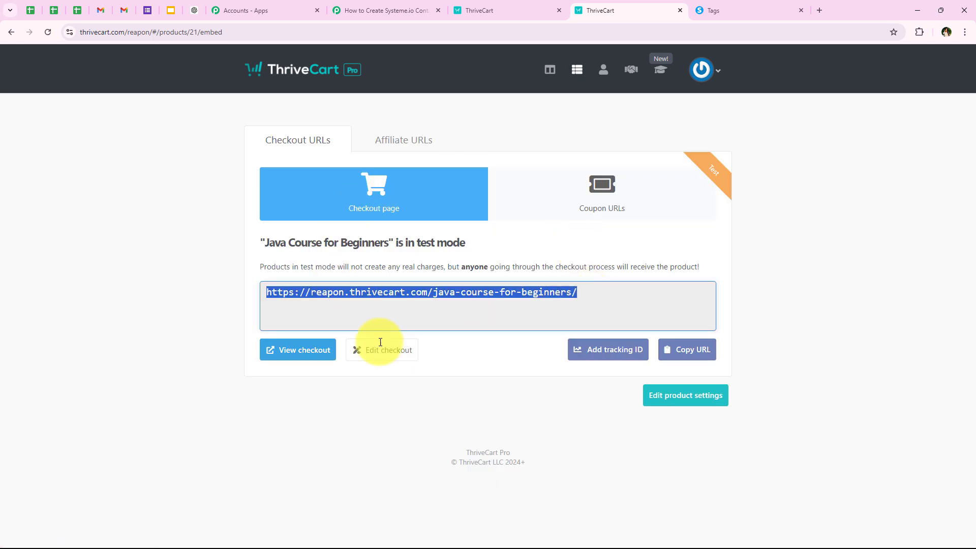
{"action": "left_click", "coordinate": [295, 356]}
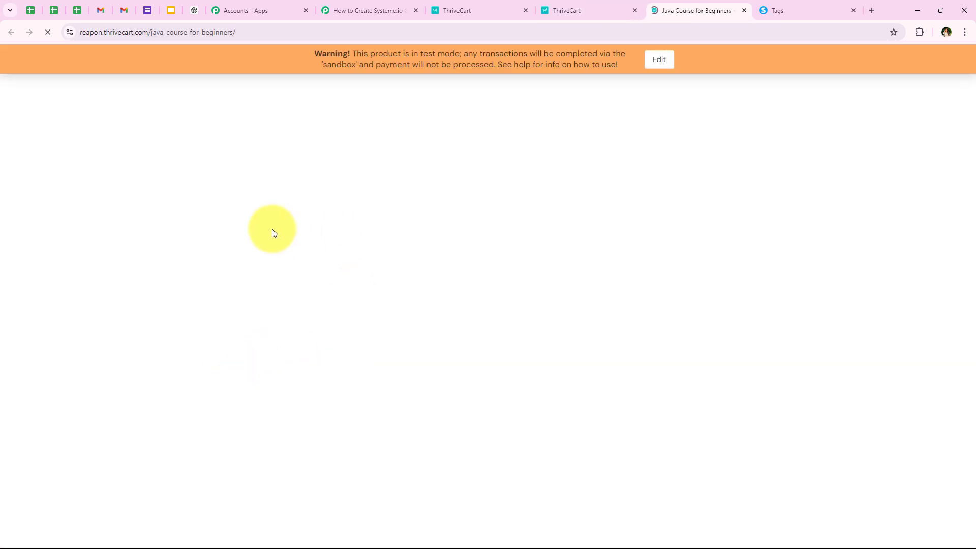
Step: Autofill the checkout form with a saved test address, then alter the email and phone number
{"action": "scroll", "coordinate": [303, 310], "scroll_direction": "down", "scroll_amount": 4}
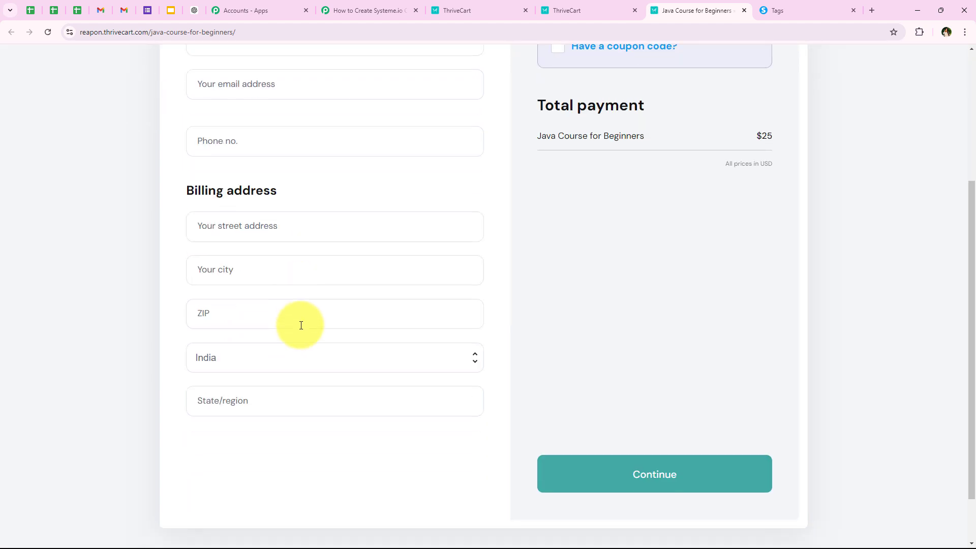
{"action": "scroll", "coordinate": [300, 325], "scroll_direction": "up", "scroll_amount": 4}
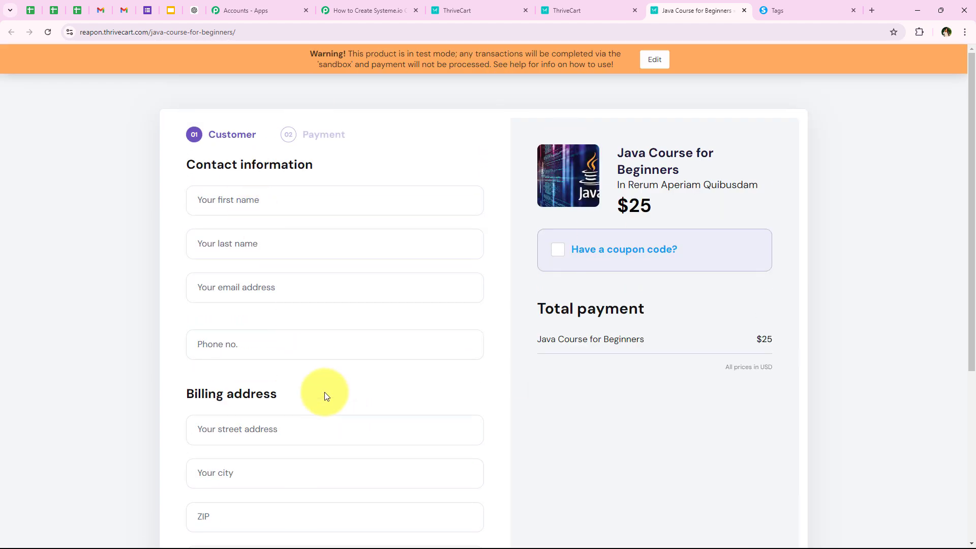
{"action": "left_click", "coordinate": [288, 208]}
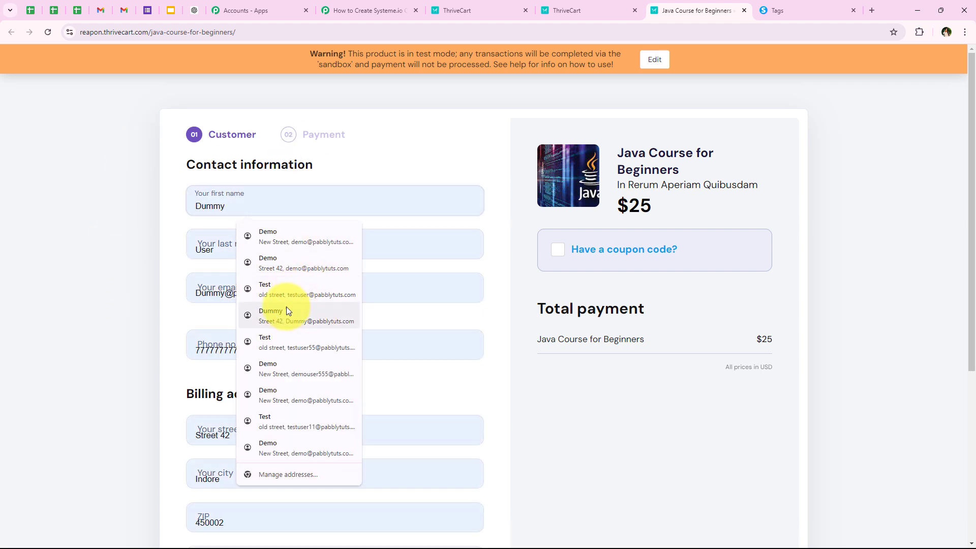
{"action": "left_click", "coordinate": [286, 311]}
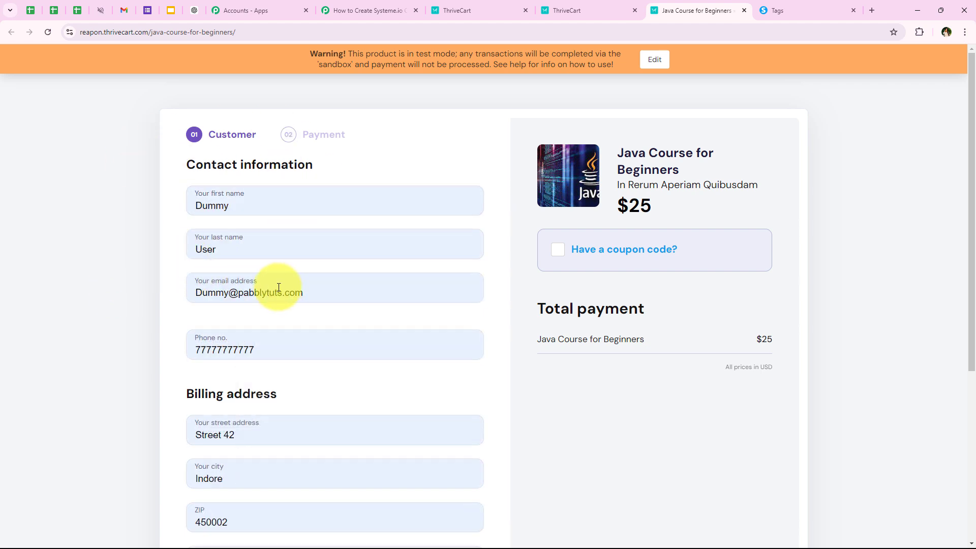
{"action": "left_click", "coordinate": [229, 292]}
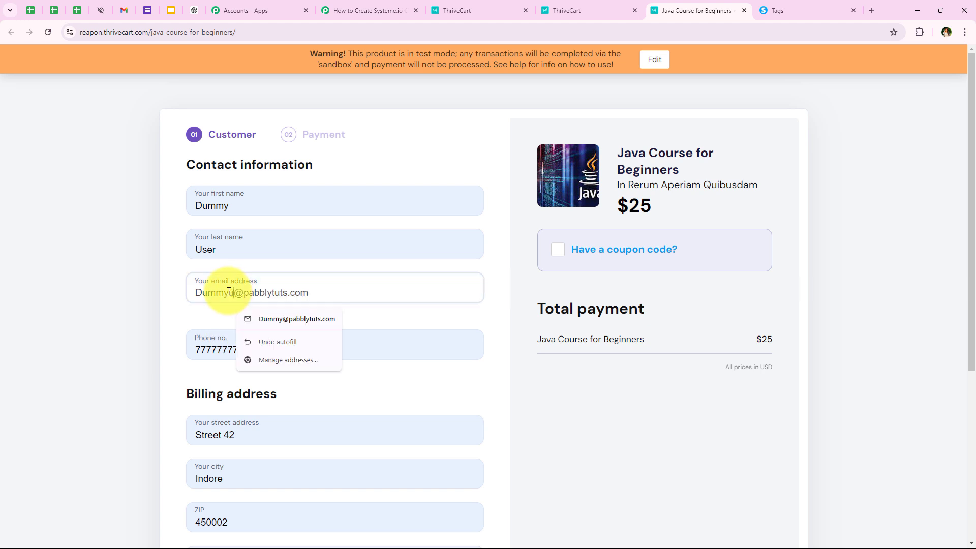
{"action": "type", "text": "user22"}
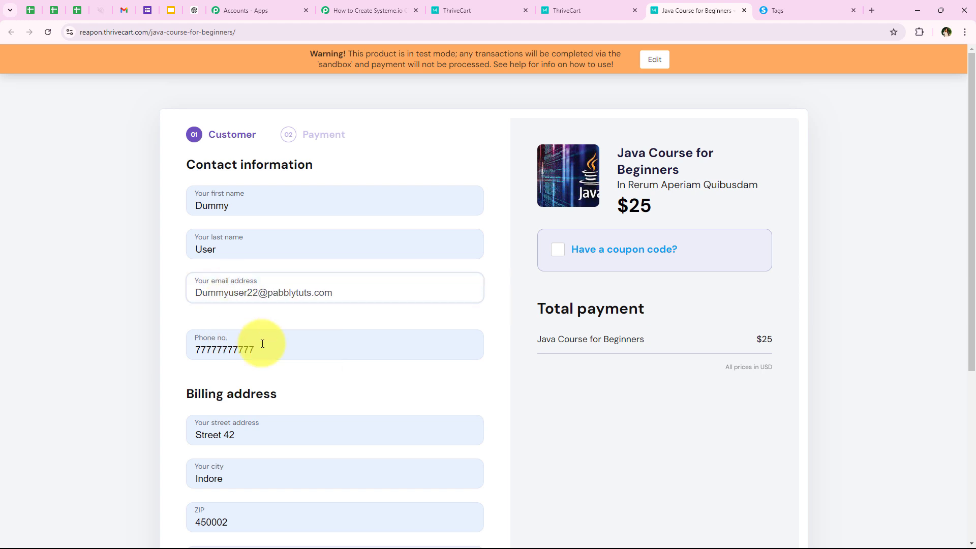
{"action": "left_click", "coordinate": [234, 354]}
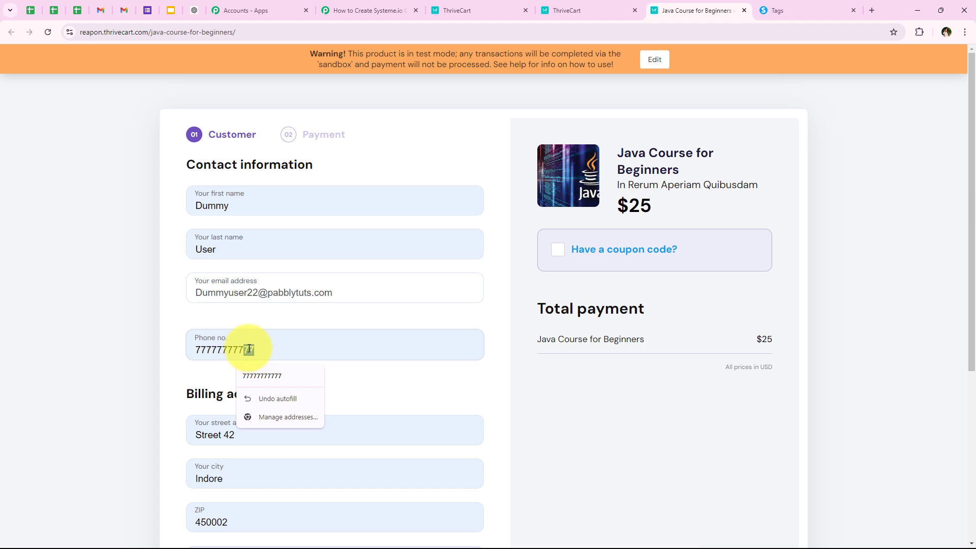
{"action": "type", "text": "22"}
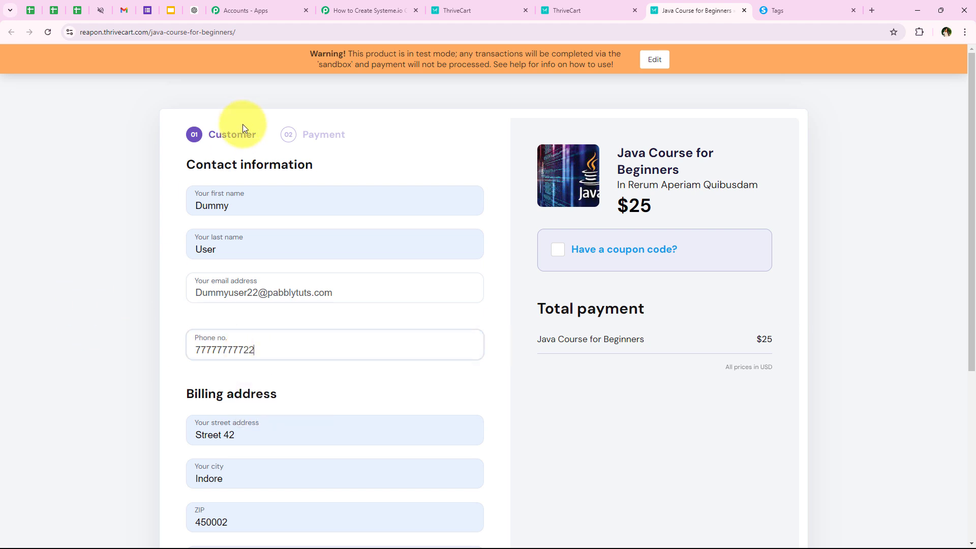
Step: Complete the $25.00 test order and check the purchased product on the confirmation page
{"action": "scroll", "coordinate": [199, 340], "scroll_direction": "down", "scroll_amount": 3}
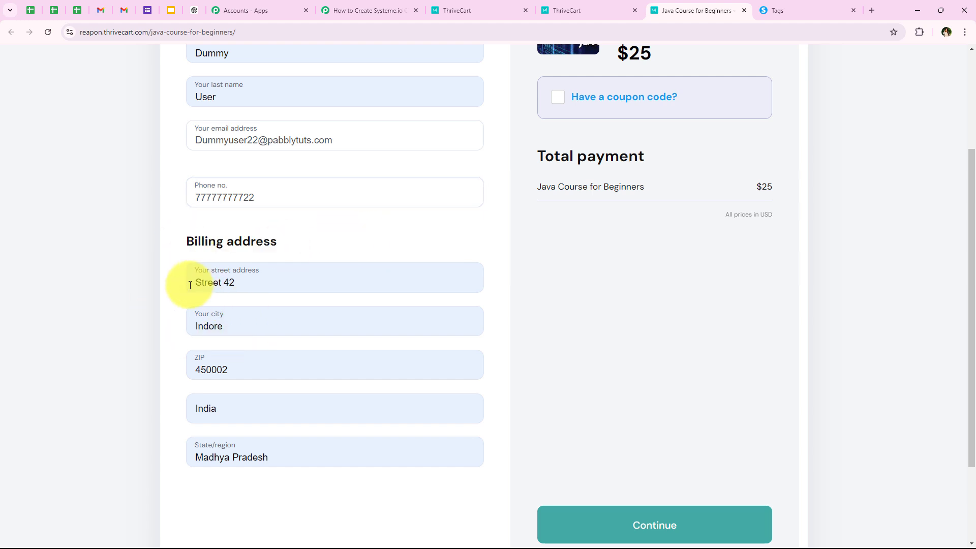
{"action": "scroll", "coordinate": [593, 468], "scroll_direction": "down", "scroll_amount": 2}
{"action": "left_click", "coordinate": [644, 426]}
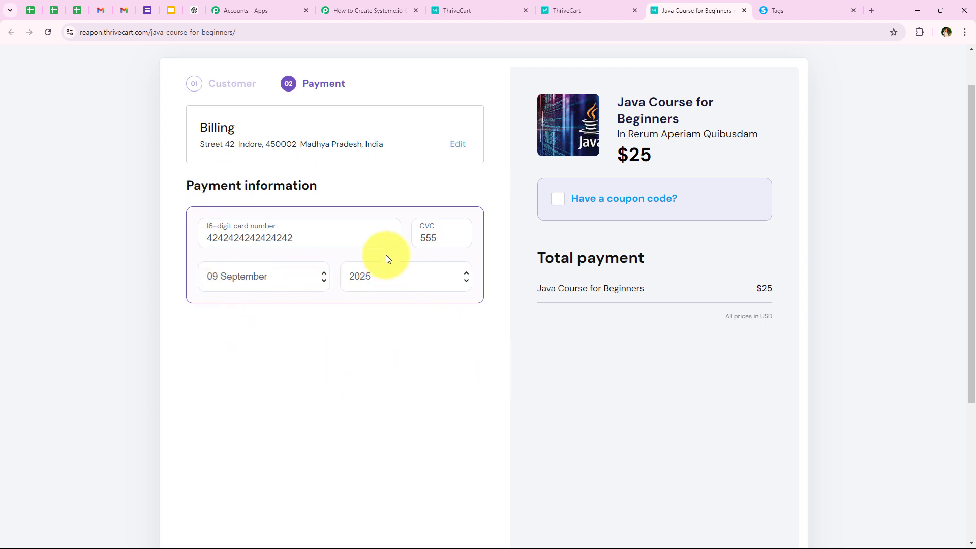
{"action": "scroll", "coordinate": [448, 291], "scroll_direction": "down", "scroll_amount": 4}
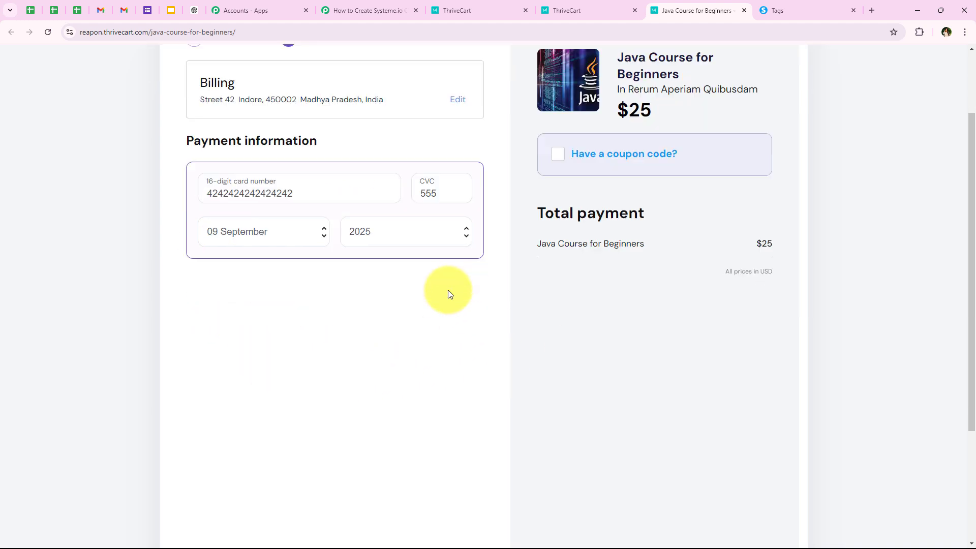
{"action": "left_click", "coordinate": [585, 406]}
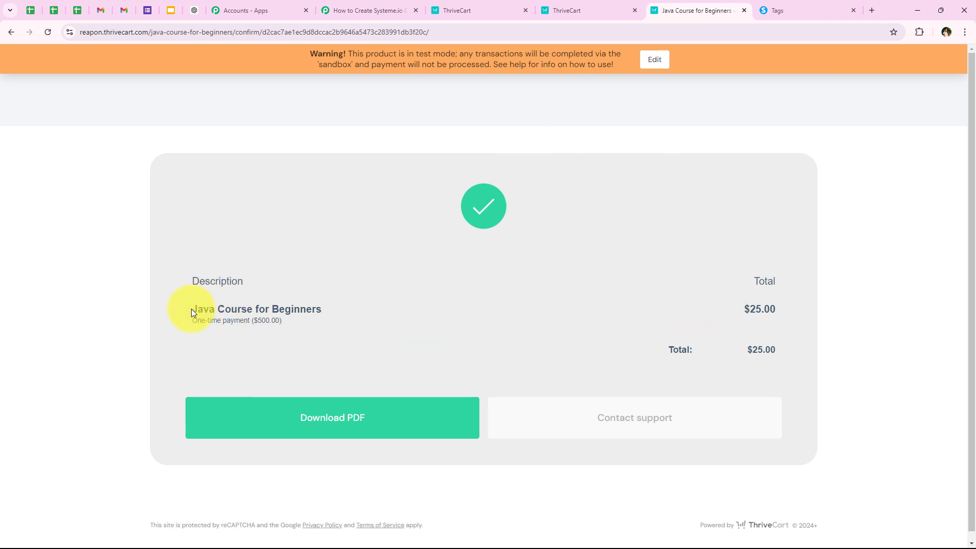
{"action": "left_click_drag", "start_coordinate": [191, 310], "coordinate": [343, 303]}
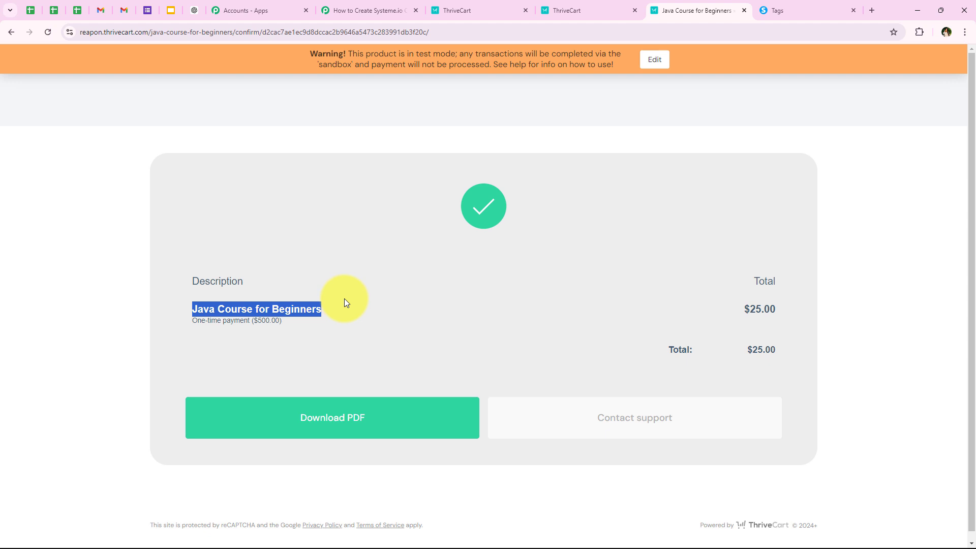
{"action": "left_click", "coordinate": [344, 302]}
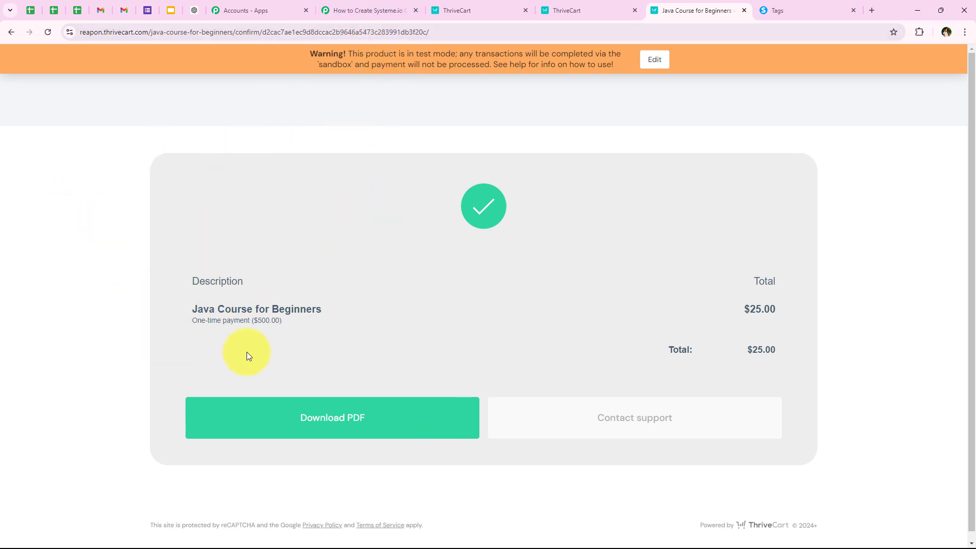
{"action": "left_click", "coordinate": [372, 6]}
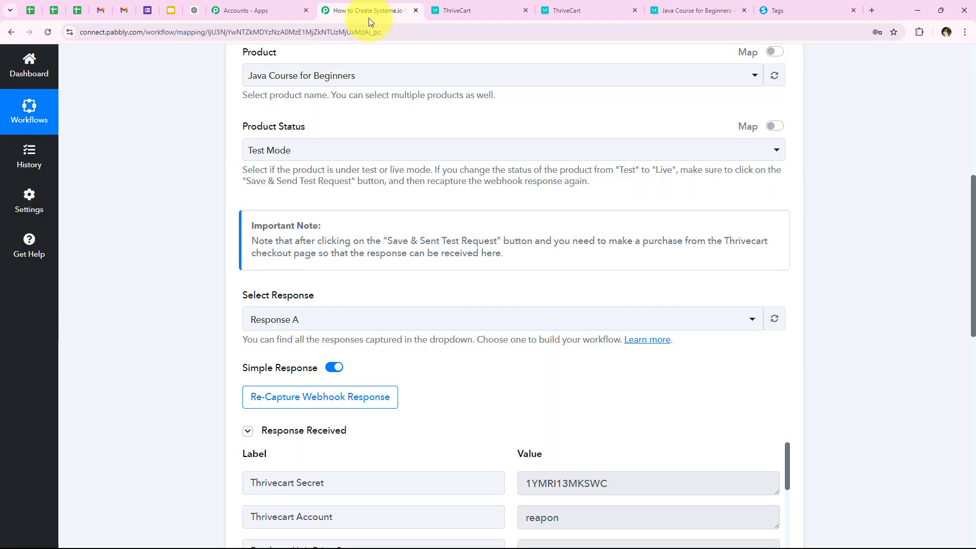
{"action": "scroll", "coordinate": [374, 152], "scroll_direction": "down", "scroll_amount": 4}
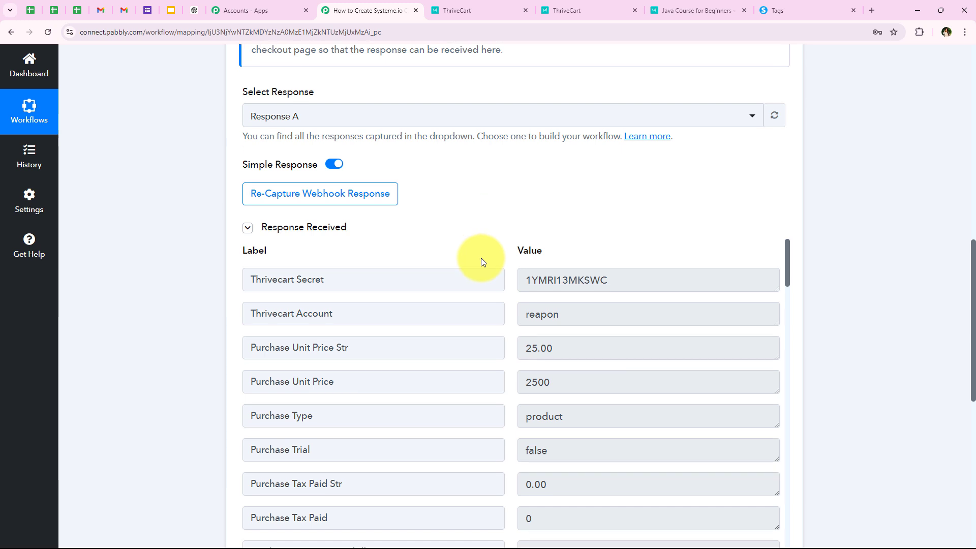
{"action": "scroll", "coordinate": [527, 324], "scroll_direction": "down", "scroll_amount": 1}
{"action": "scroll", "coordinate": [528, 324], "scroll_direction": "down", "scroll_amount": 2}
{"action": "scroll", "coordinate": [532, 142], "scroll_direction": "down", "scroll_amount": 2}
{"action": "scroll", "coordinate": [523, 219], "scroll_direction": "down", "scroll_amount": 3}
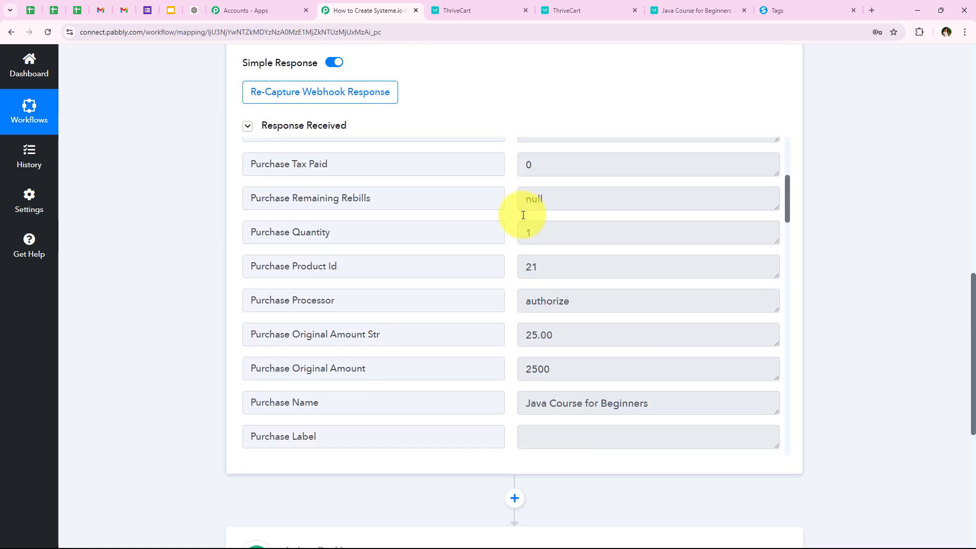
{"action": "scroll", "coordinate": [524, 226], "scroll_direction": "down", "scroll_amount": 6}
{"action": "scroll", "coordinate": [564, 227], "scroll_direction": "up", "scroll_amount": 3}
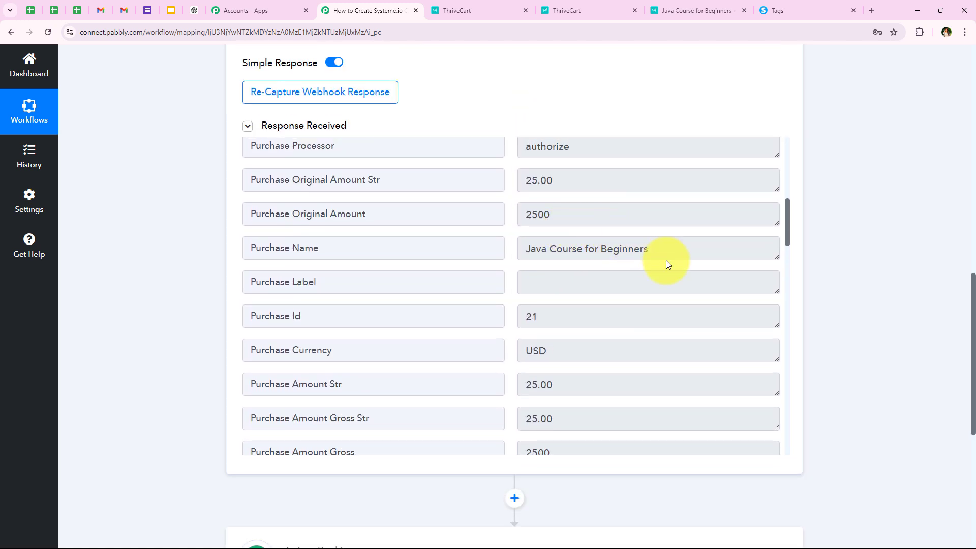
{"action": "left_click_drag", "start_coordinate": [668, 264], "coordinate": [501, 255]}
{"action": "scroll", "coordinate": [501, 254], "scroll_direction": "down", "scroll_amount": 7}
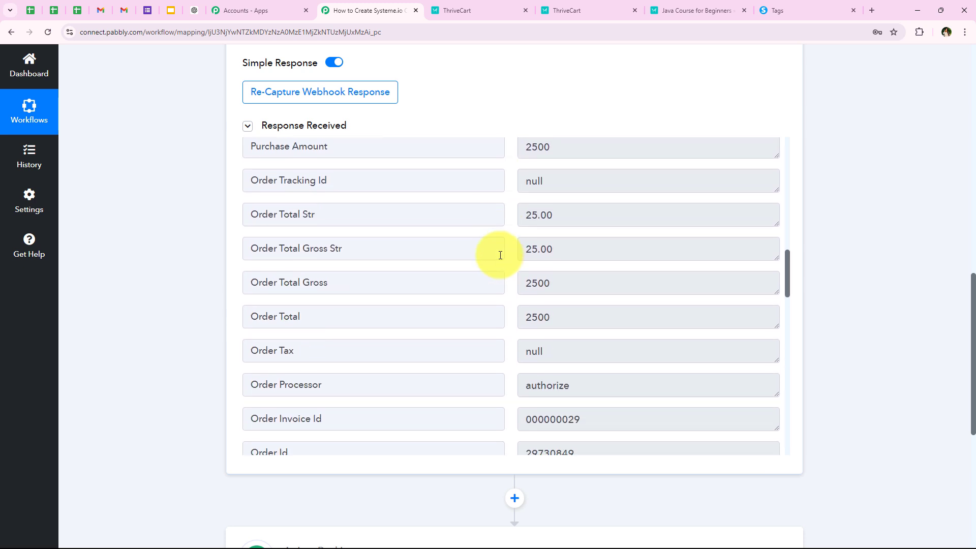
{"action": "scroll", "coordinate": [501, 256], "scroll_direction": "down", "scroll_amount": 9}
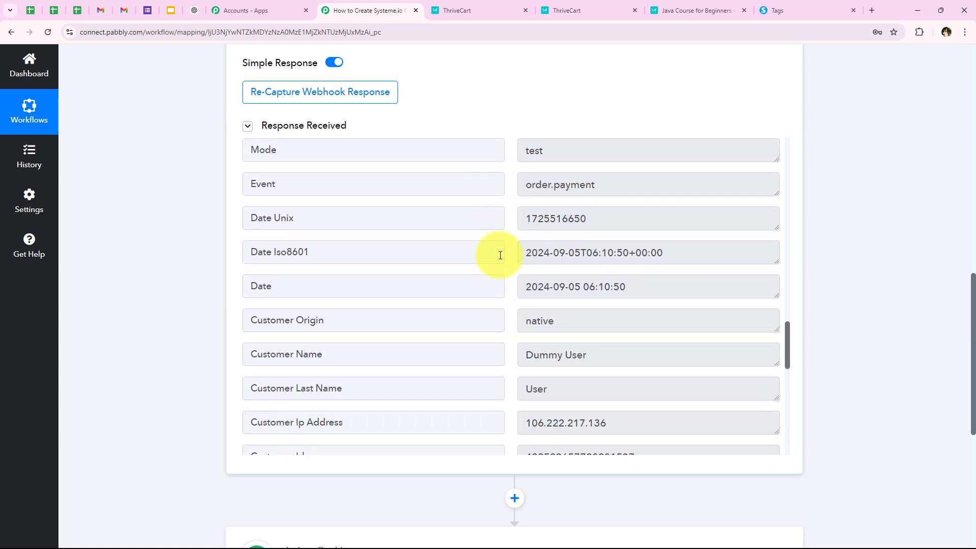
{"action": "scroll", "coordinate": [501, 255], "scroll_direction": "down", "scroll_amount": 1}
{"action": "left_click_drag", "start_coordinate": [524, 304], "coordinate": [585, 308]}
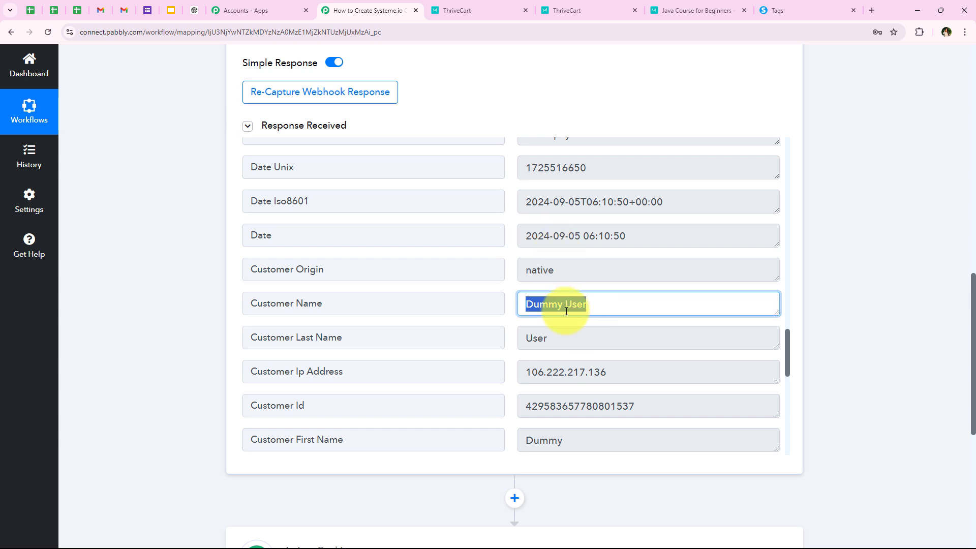
{"action": "scroll", "coordinate": [610, 353], "scroll_direction": "down", "scroll_amount": 2}
{"action": "left_click_drag", "start_coordinate": [589, 342], "coordinate": [523, 339]}
{"action": "left_click_drag", "start_coordinate": [689, 372], "coordinate": [420, 372]}
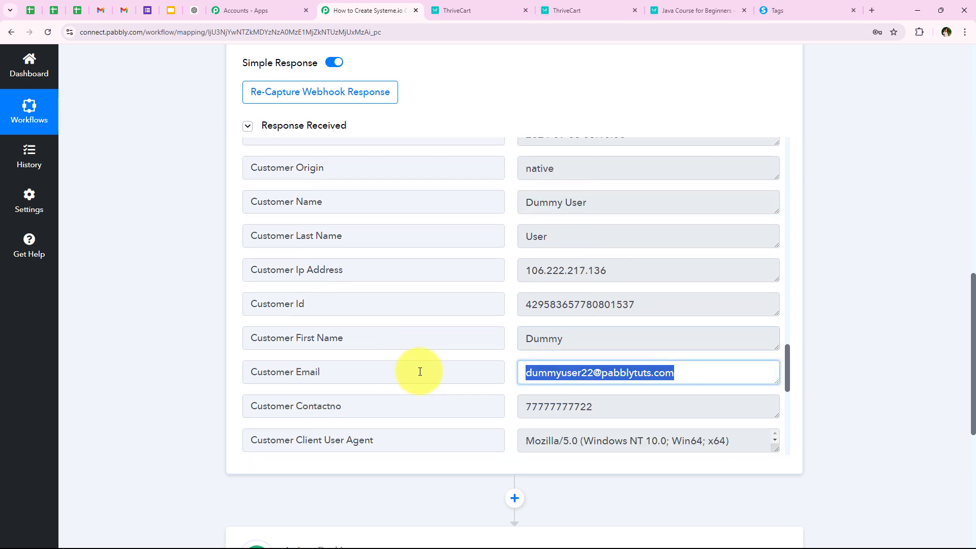
{"action": "left_click_drag", "start_coordinate": [621, 400], "coordinate": [464, 361]}
{"action": "scroll", "coordinate": [425, 362], "scroll_direction": "down", "scroll_amount": 5}
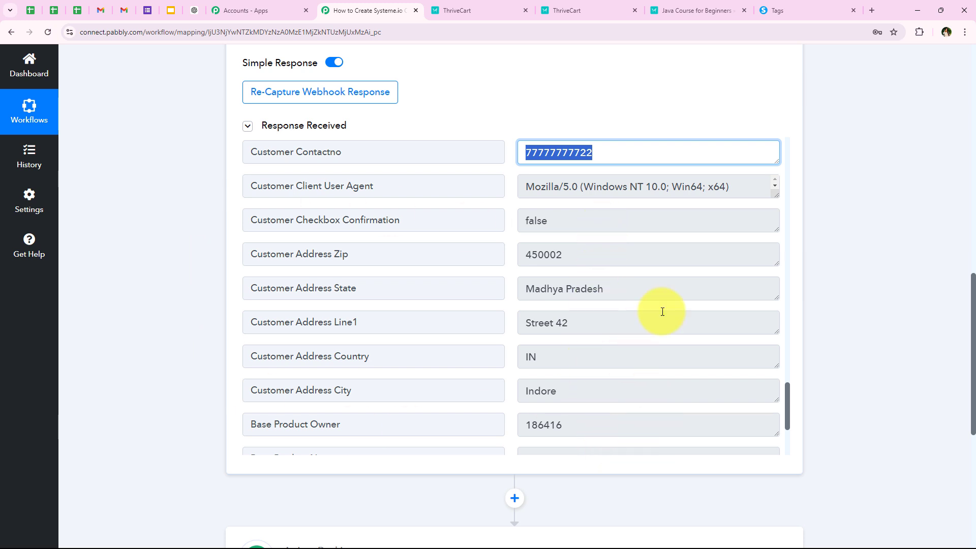
{"action": "scroll", "coordinate": [425, 318], "scroll_direction": "down", "scroll_amount": 2}
{"action": "scroll", "coordinate": [425, 318], "scroll_direction": "down", "scroll_amount": 2}
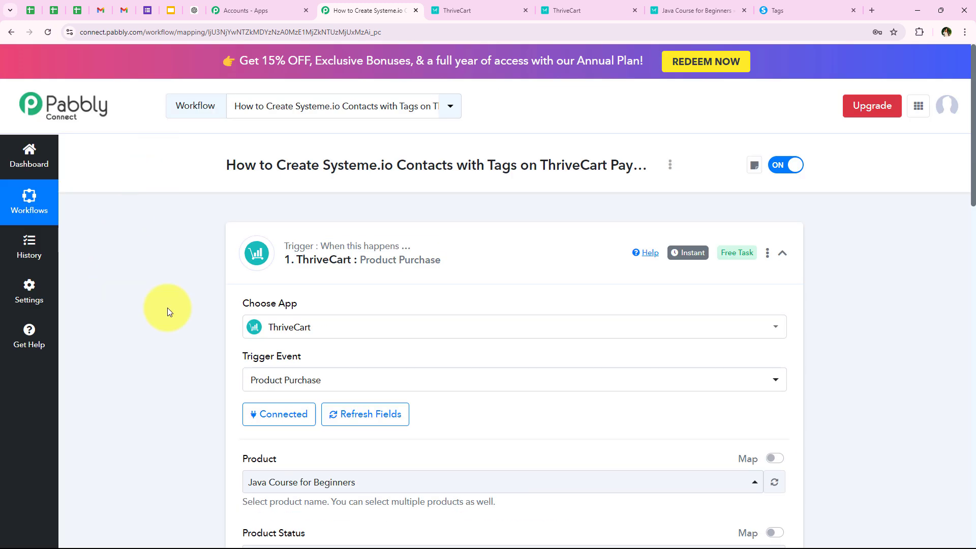
{"action": "scroll", "coordinate": [160, 294], "scroll_direction": "down", "scroll_amount": 5}
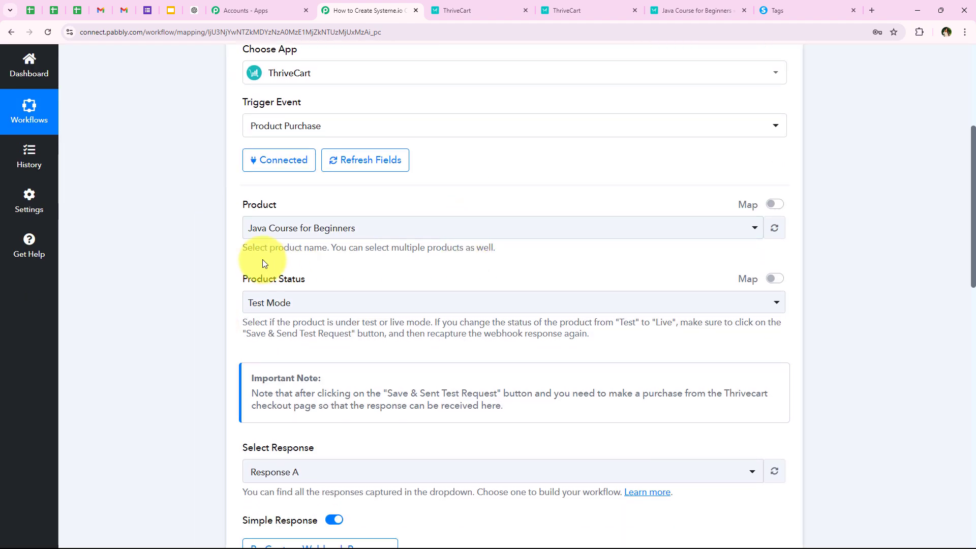
{"action": "scroll", "coordinate": [116, 242], "scroll_direction": "up", "scroll_amount": 5}
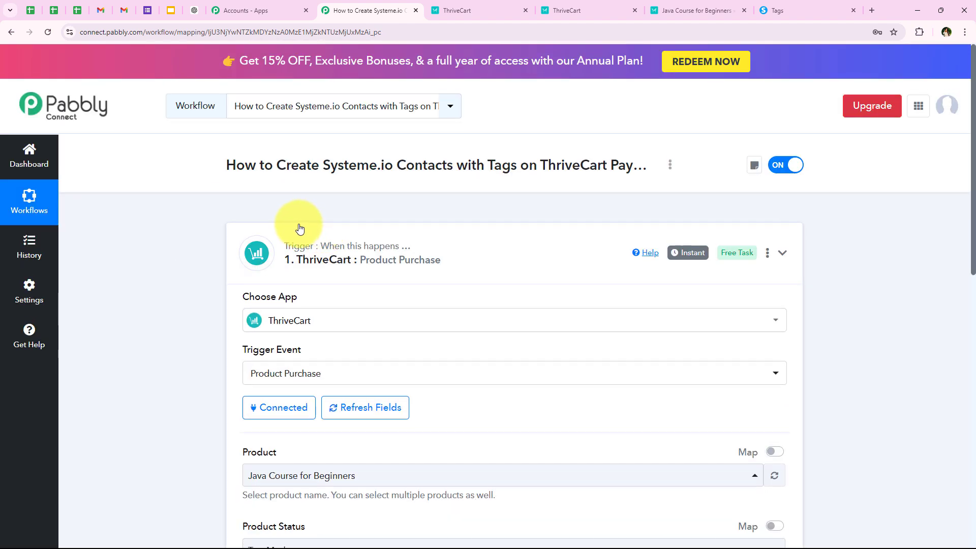
Step: Collapse the ThriveCart trigger and bring up the app search for the second step
{"action": "left_click", "coordinate": [300, 228]}
{"action": "left_click", "coordinate": [346, 372]}
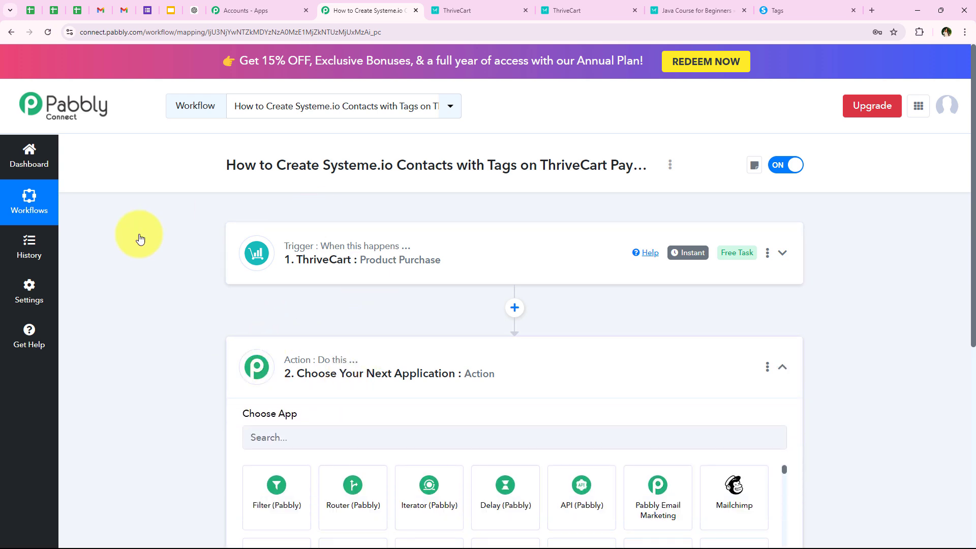
{"action": "scroll", "coordinate": [365, 297], "scroll_direction": "up", "scroll_amount": 2}
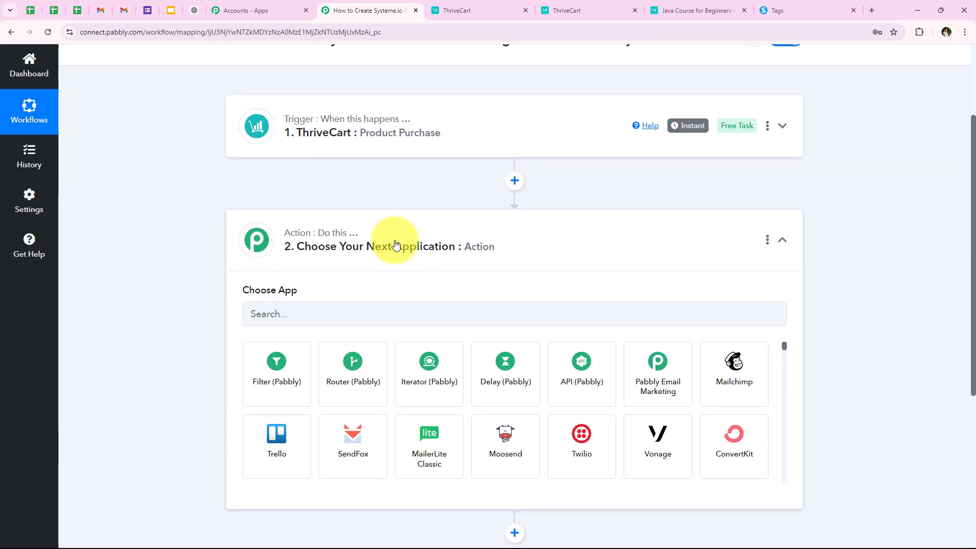
{"action": "left_click", "coordinate": [287, 302]}
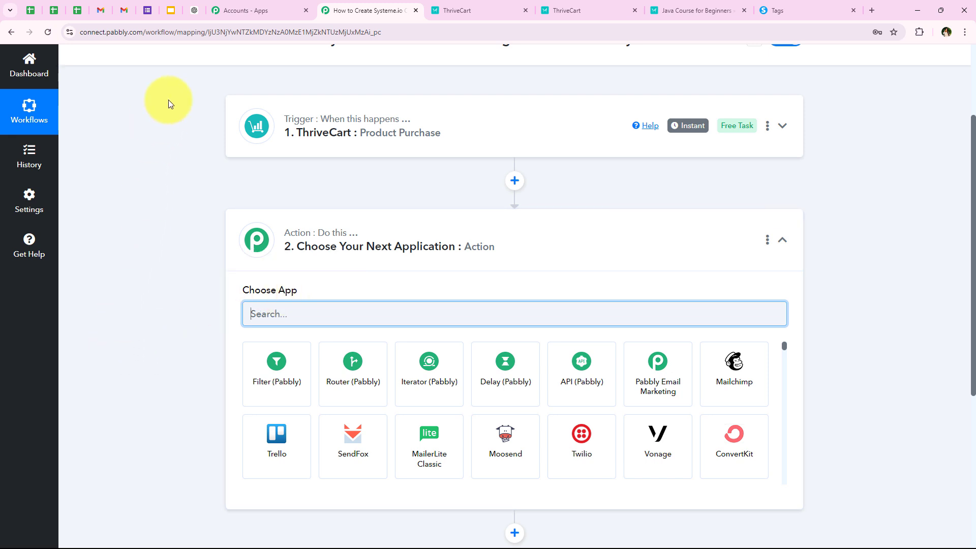
Step: Glance at the ThriveCart tabs, then come back to the Pabbly workflow
{"action": "left_click", "coordinate": [443, 9]}
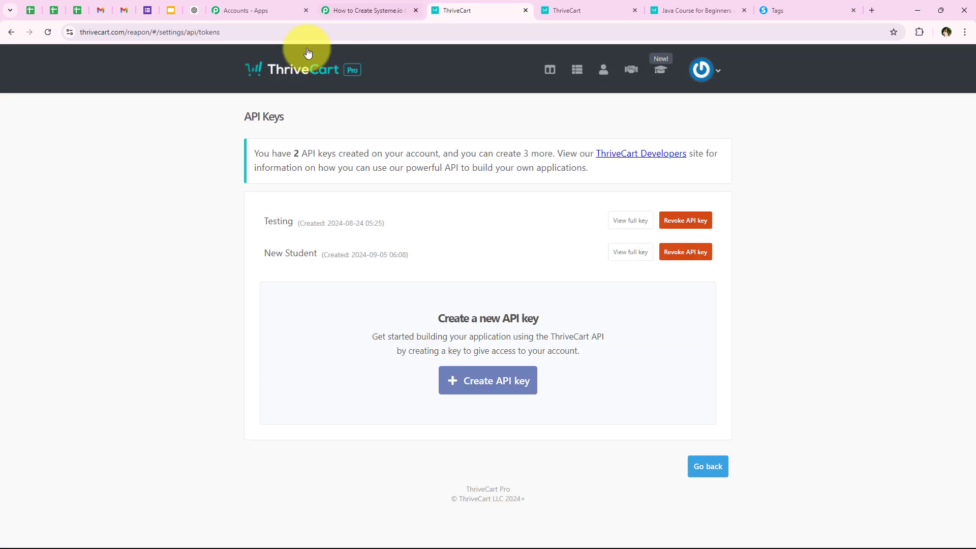
{"action": "left_click", "coordinate": [544, 9]}
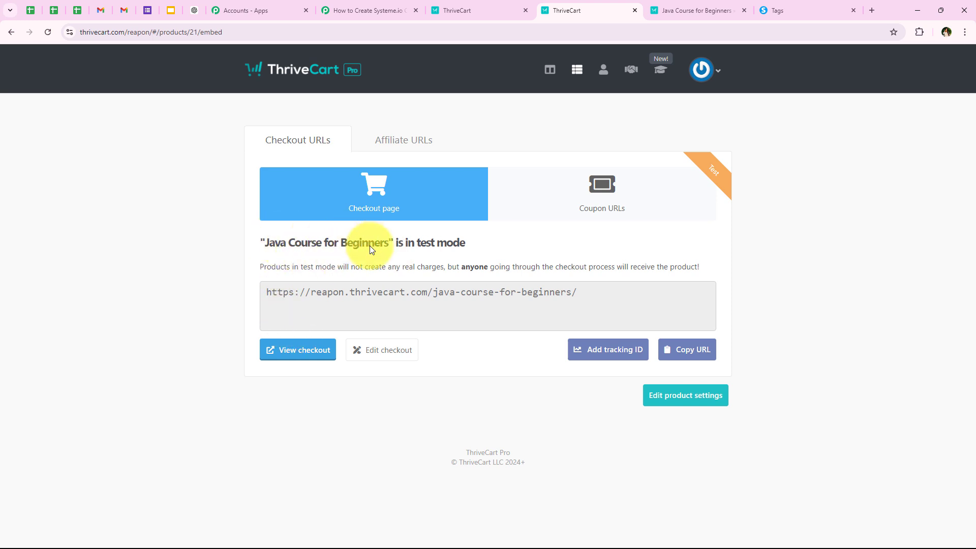
{"action": "left_click", "coordinate": [356, 10]}
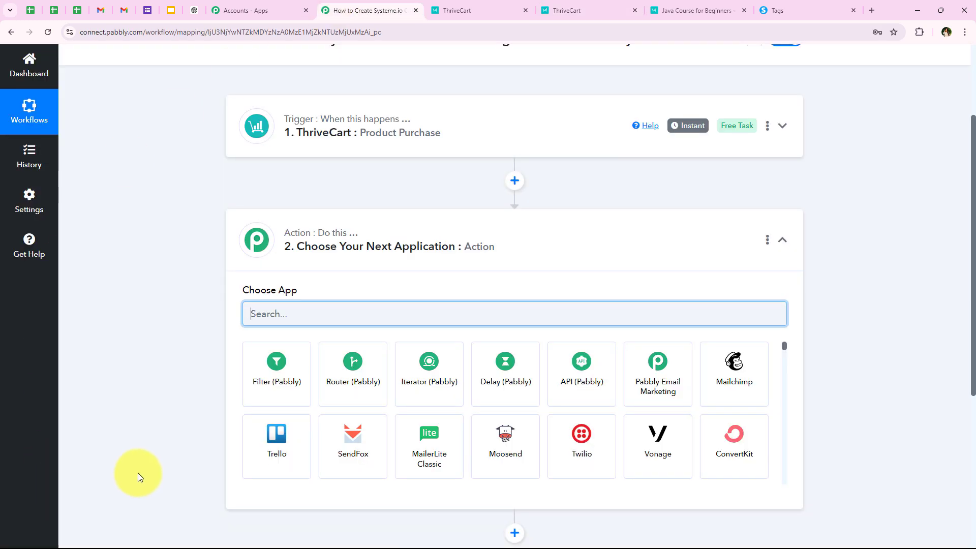
Step: Make the second step a Filter (Pabbly) app with the Filter Values event and connect it
{"action": "left_click", "coordinate": [283, 322]}
{"action": "type", "text": "Filter"}
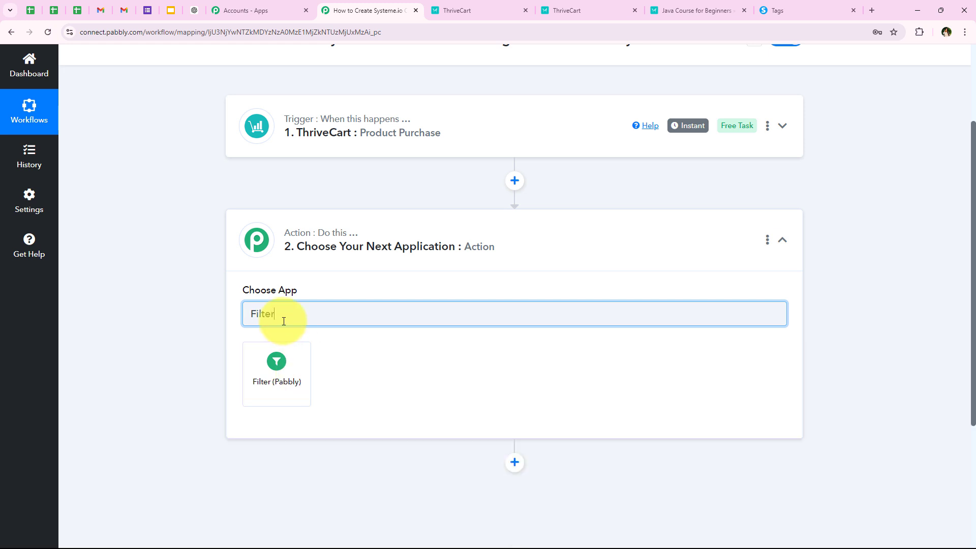
{"action": "left_click", "coordinate": [293, 375]}
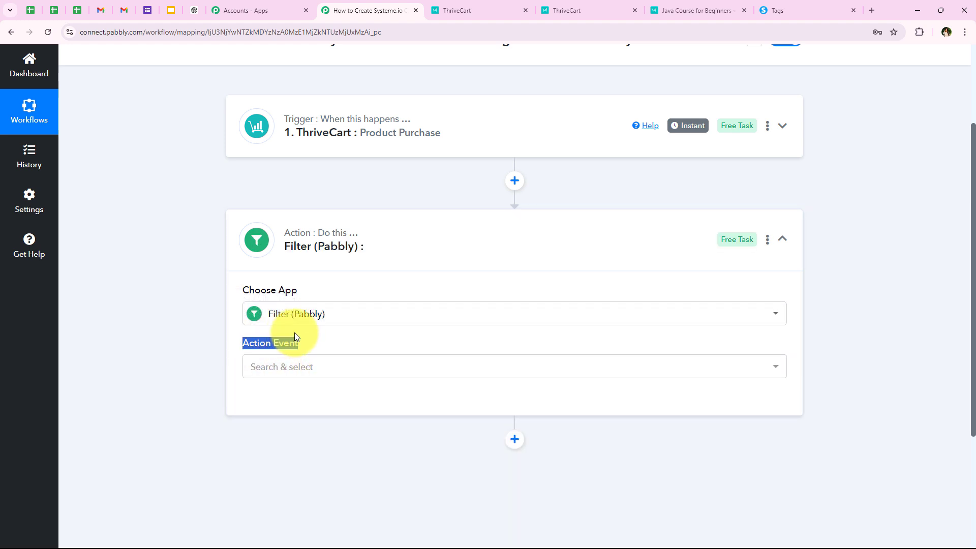
{"action": "left_click", "coordinate": [309, 367]}
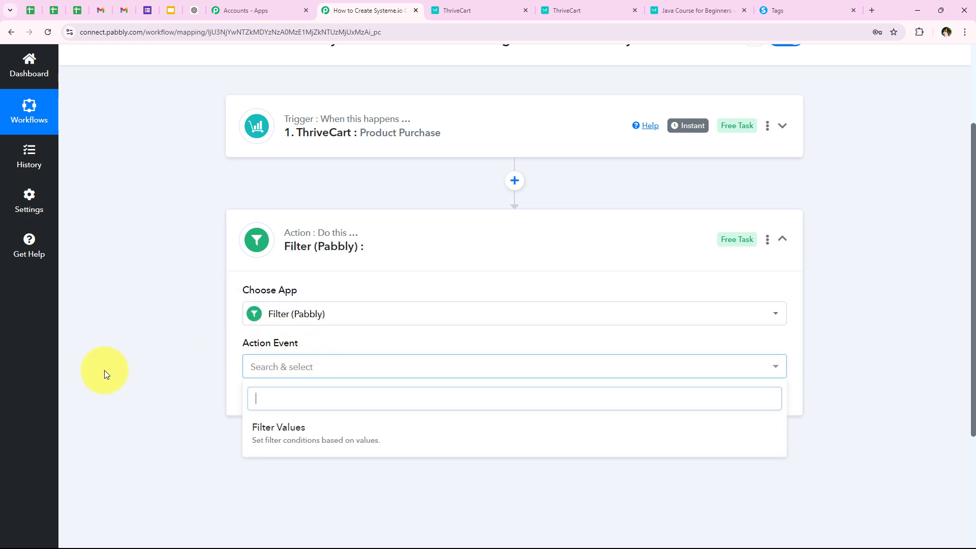
{"action": "left_click", "coordinate": [260, 445]}
{"action": "left_click", "coordinate": [282, 411]}
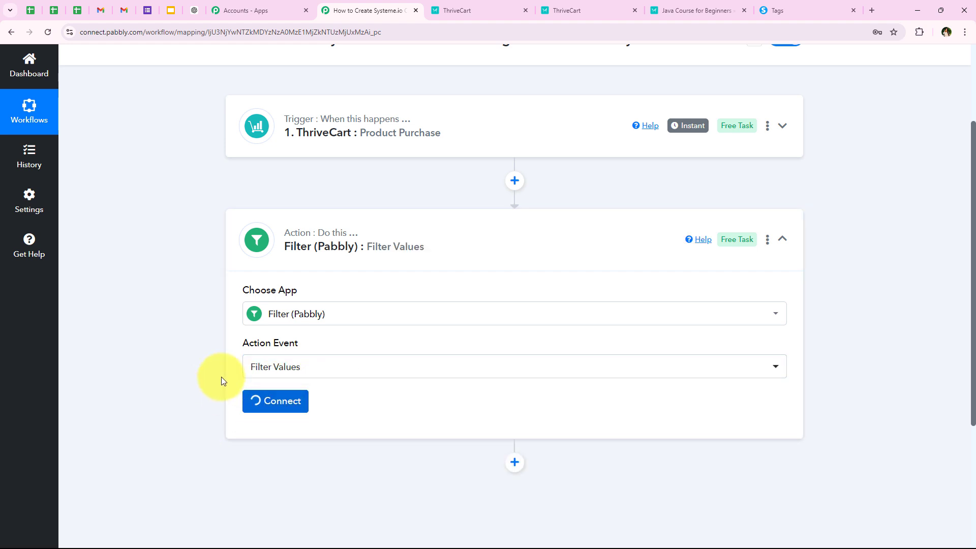
{"action": "scroll", "coordinate": [291, 351], "scroll_direction": "down", "scroll_amount": 1}
Step: Filter on the ThriveCart Base Product Name field using the Equal to comparison
{"action": "scroll", "coordinate": [291, 355], "scroll_direction": "down", "scroll_amount": 1}
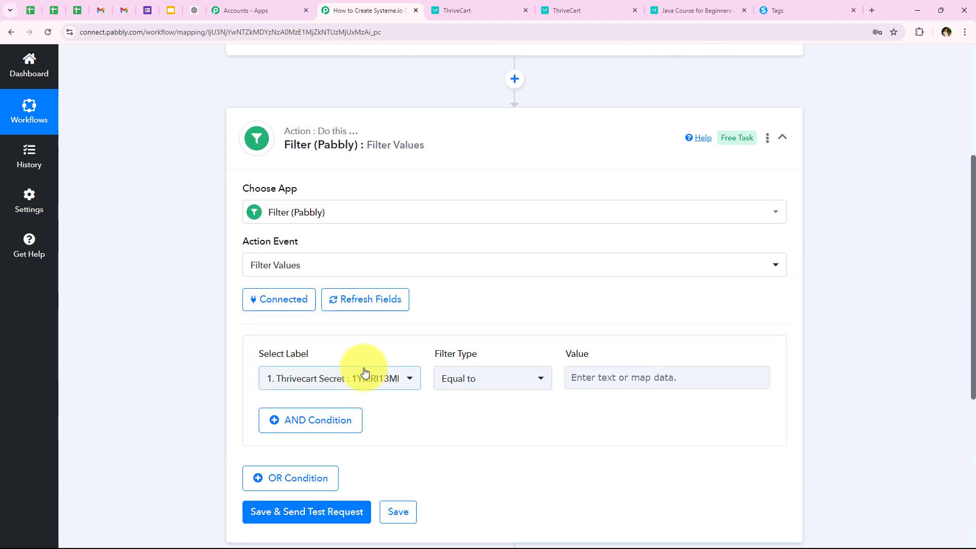
{"action": "left_click", "coordinate": [376, 383]}
{"action": "left_click", "coordinate": [351, 304]}
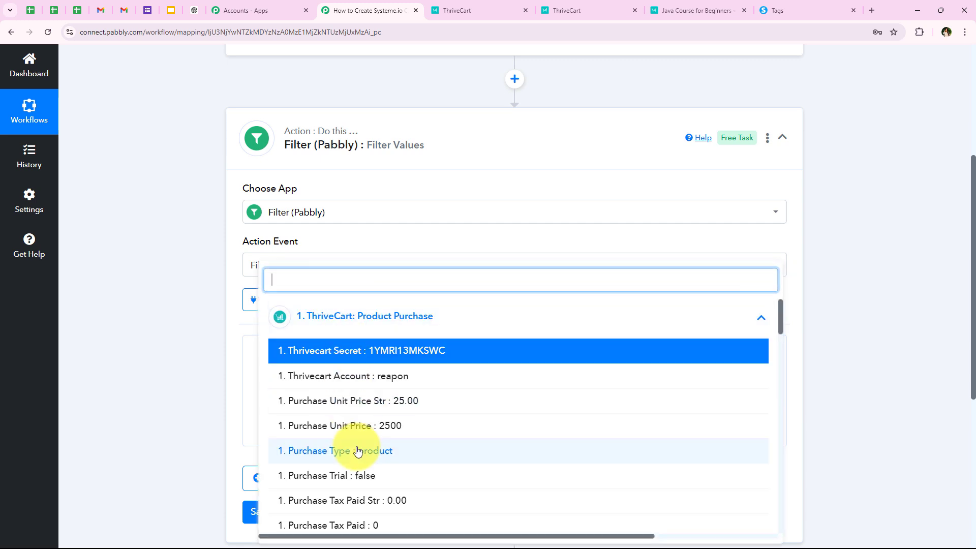
{"action": "scroll", "coordinate": [364, 447], "scroll_direction": "down", "scroll_amount": 5}
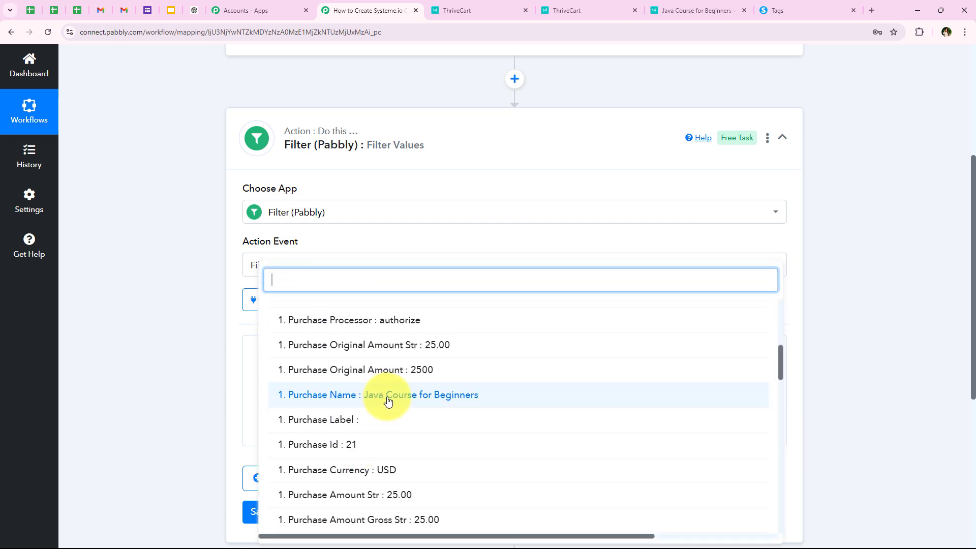
{"action": "left_click", "coordinate": [235, 388]}
{"action": "left_click", "coordinate": [314, 378]}
{"action": "left_click", "coordinate": [346, 97]}
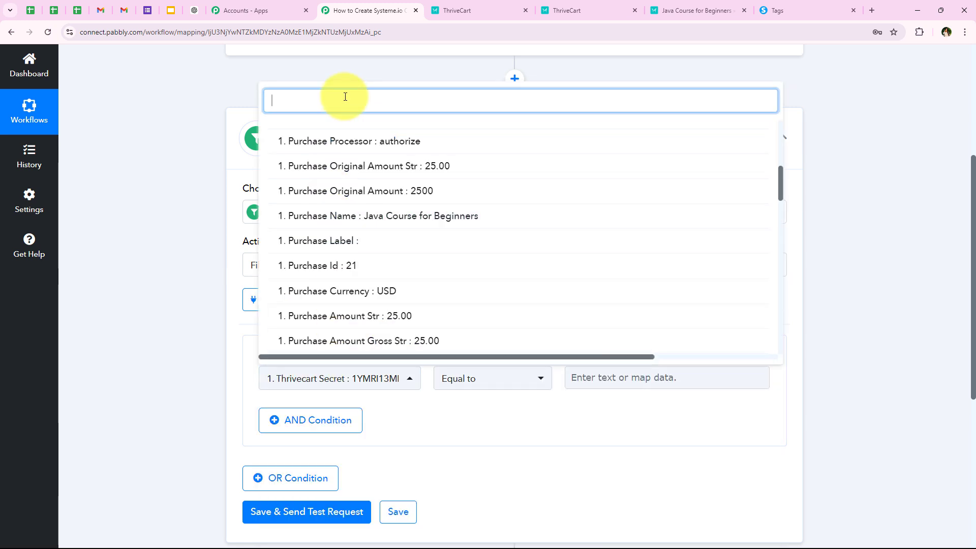
{"action": "type", "text": "pro"}
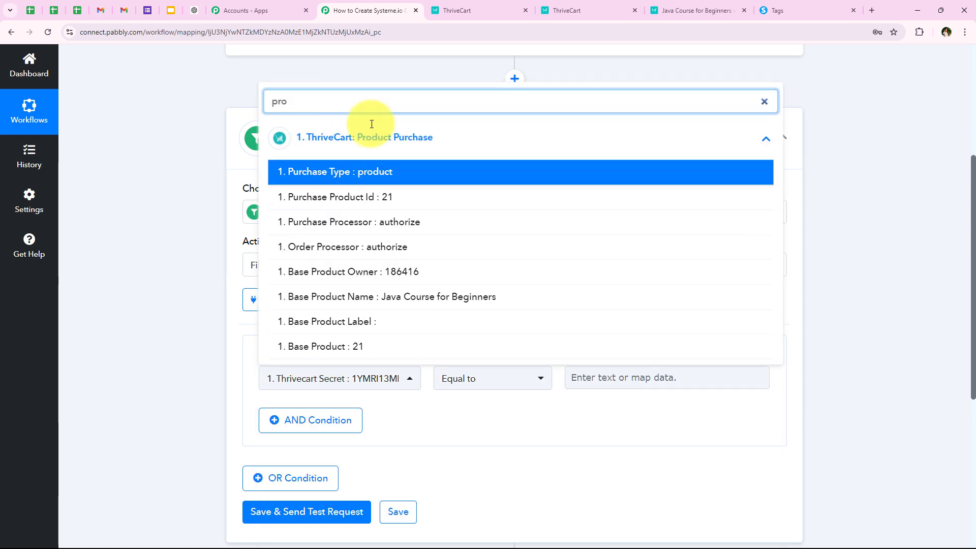
{"action": "left_click", "coordinate": [443, 302]}
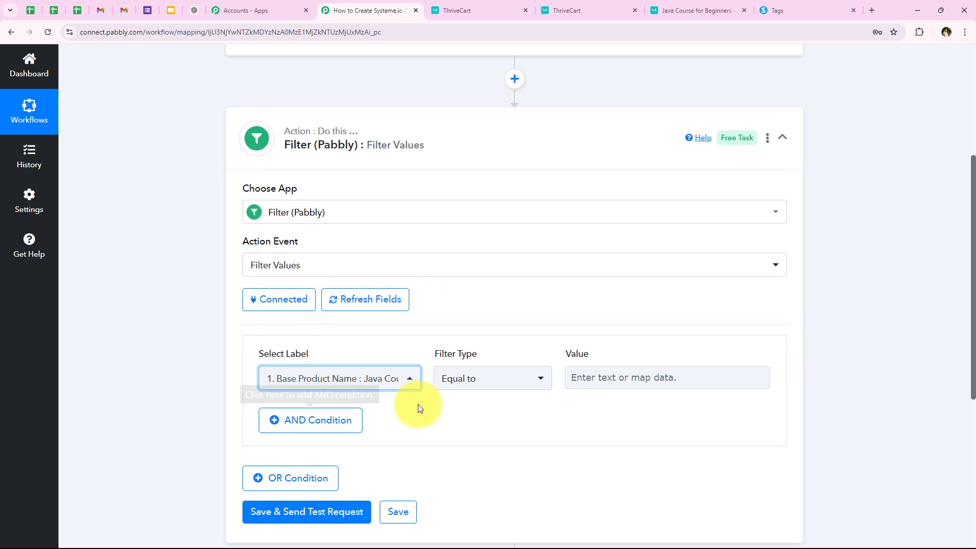
{"action": "left_click", "coordinate": [481, 377]}
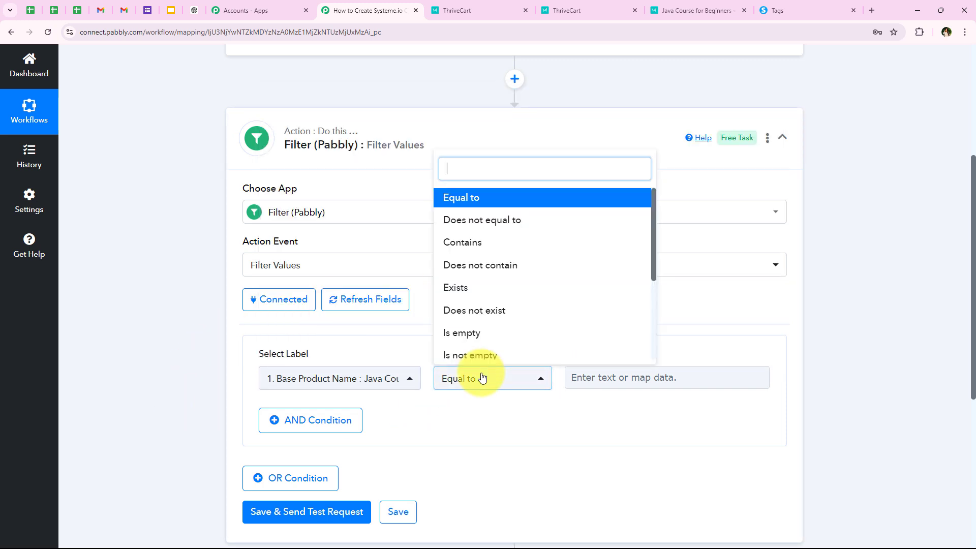
{"action": "left_click", "coordinate": [450, 200]}
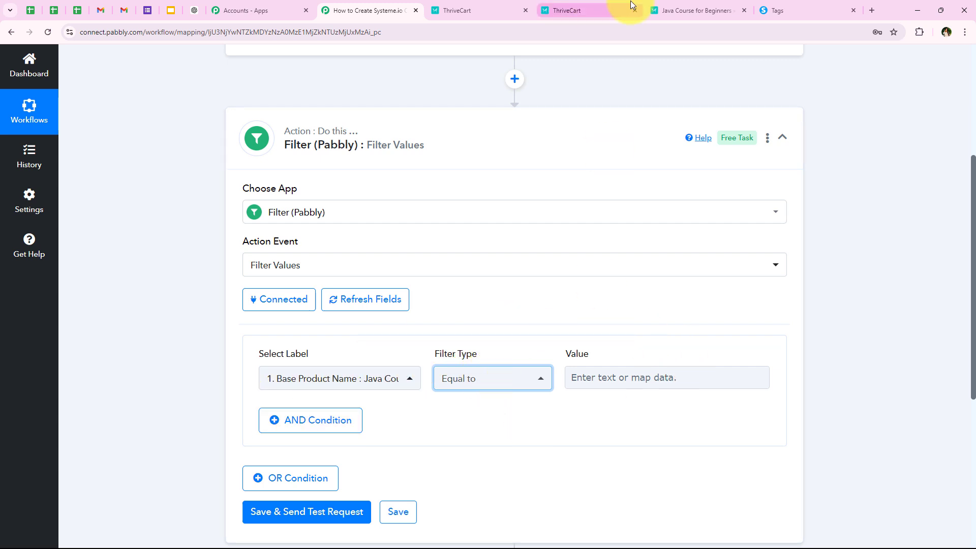
Step: Paste 'Java Course for Beginners' from the order confirmation into the filter's Value field
{"action": "left_click", "coordinate": [662, 4]}
{"action": "mouse_move", "coordinate": [189, 308]}
{"action": "left_mouse_down"}
{"action": "mouse_move", "coordinate": [360, 311]}
{"action": "mouse_move", "coordinate": [194, 308]}
{"action": "left_mouse_up"}
{"action": "key", "text": "ctrl+c"}
{"action": "left_click", "coordinate": [319, 308]}
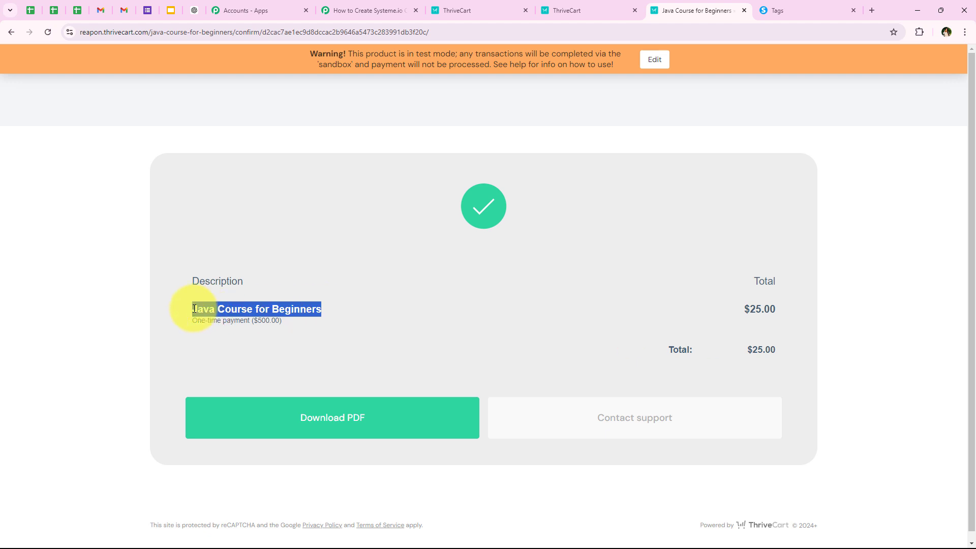
{"action": "left_click", "coordinate": [344, 8]}
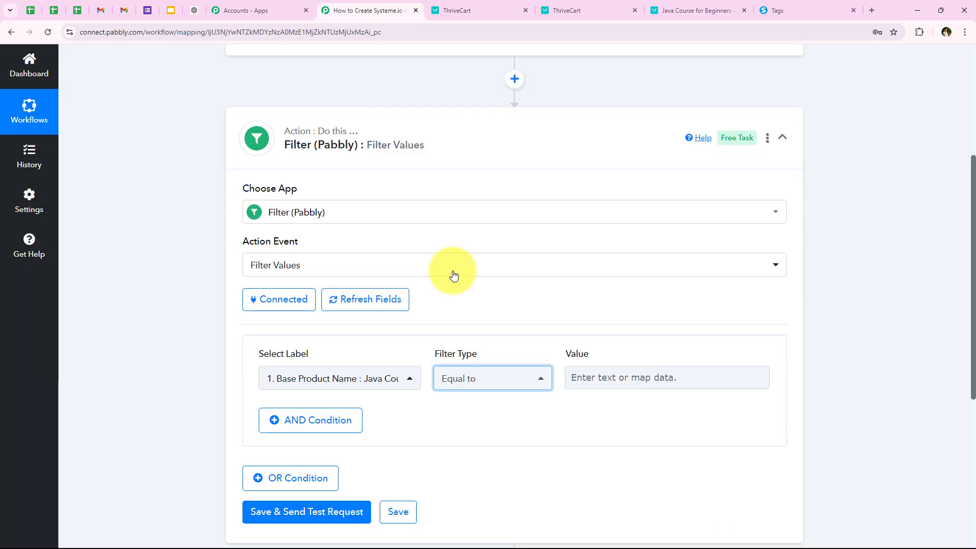
{"action": "left_click", "coordinate": [615, 383]}
{"action": "key", "text": "ctrl+v"}
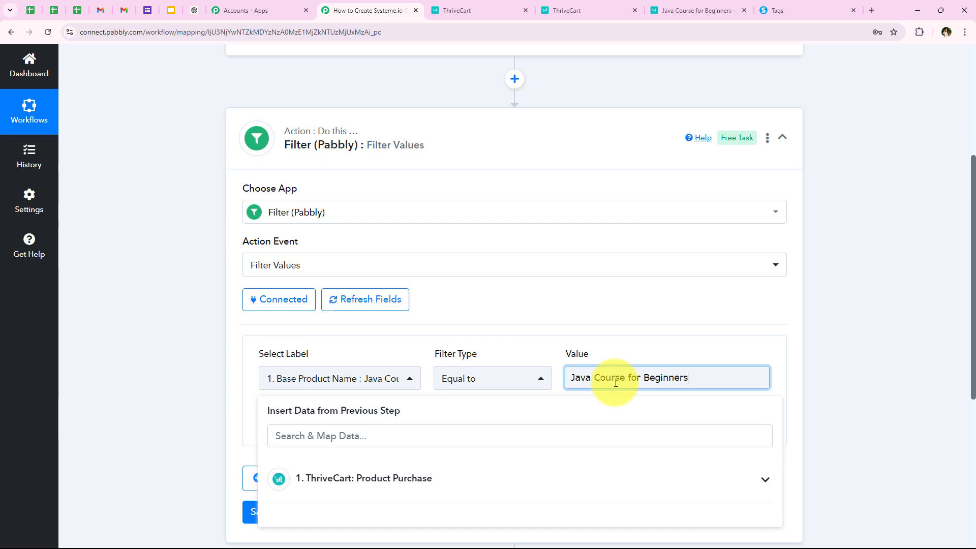
{"action": "left_click", "coordinate": [302, 362]}
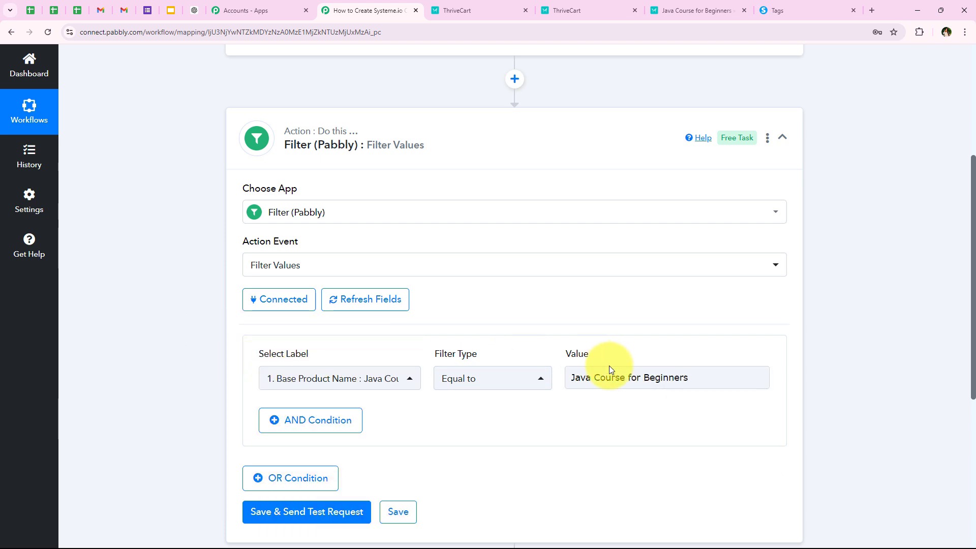
{"action": "scroll", "coordinate": [260, 376], "scroll_direction": "down", "scroll_amount": 4}
Step: Save the filter and test it, confirming the response shows success and Condition is true
{"action": "left_click", "coordinate": [267, 309]}
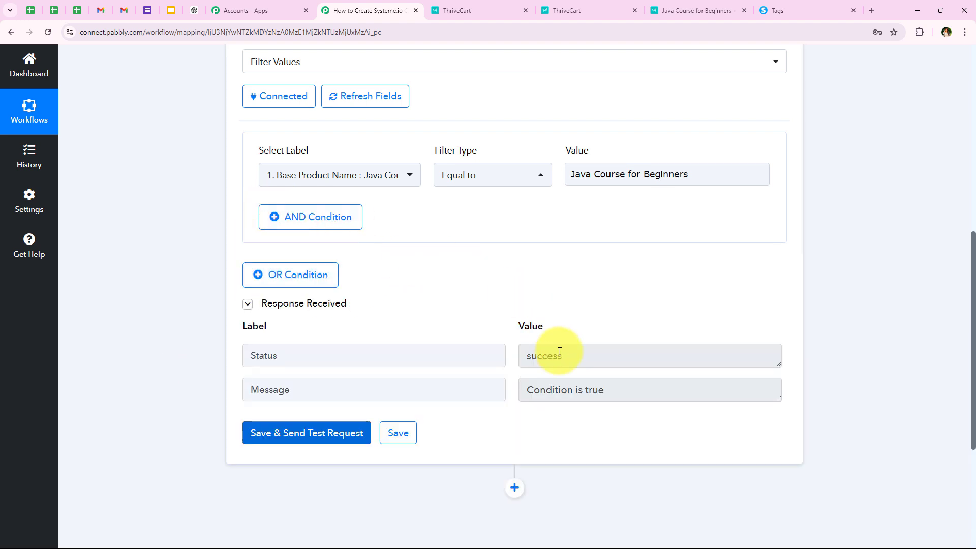
{"action": "left_click_drag", "start_coordinate": [598, 355], "coordinate": [442, 377]}
{"action": "left_click_drag", "start_coordinate": [634, 398], "coordinate": [360, 379]}
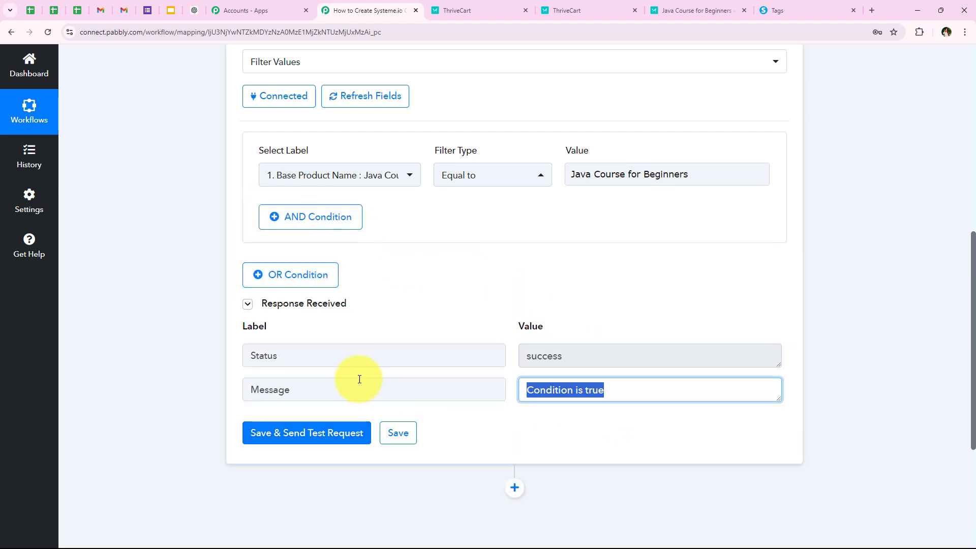
{"action": "left_click", "coordinate": [185, 322]}
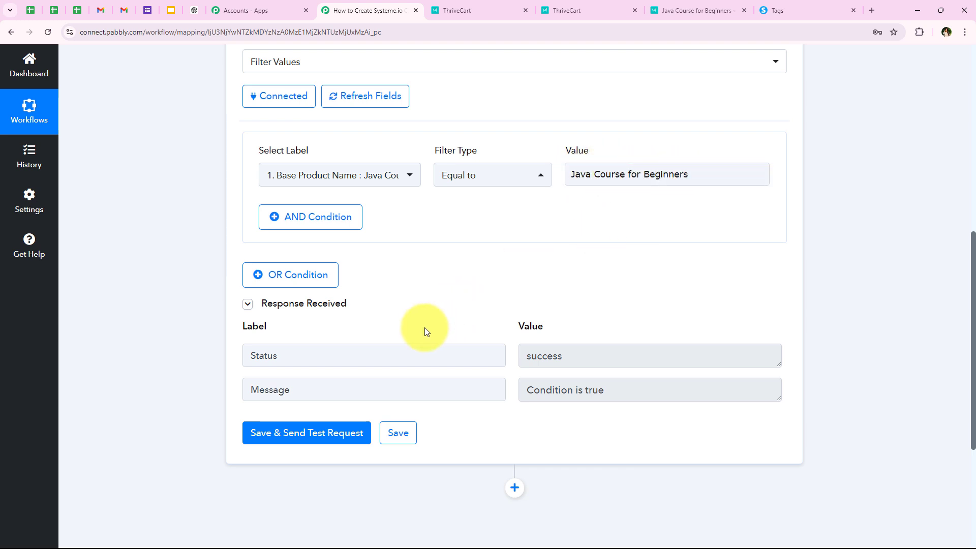
Step: Check the ThriveCart products list, then return to the Pabbly workflow
{"action": "left_click", "coordinate": [588, 9]}
{"action": "left_click", "coordinate": [577, 70]}
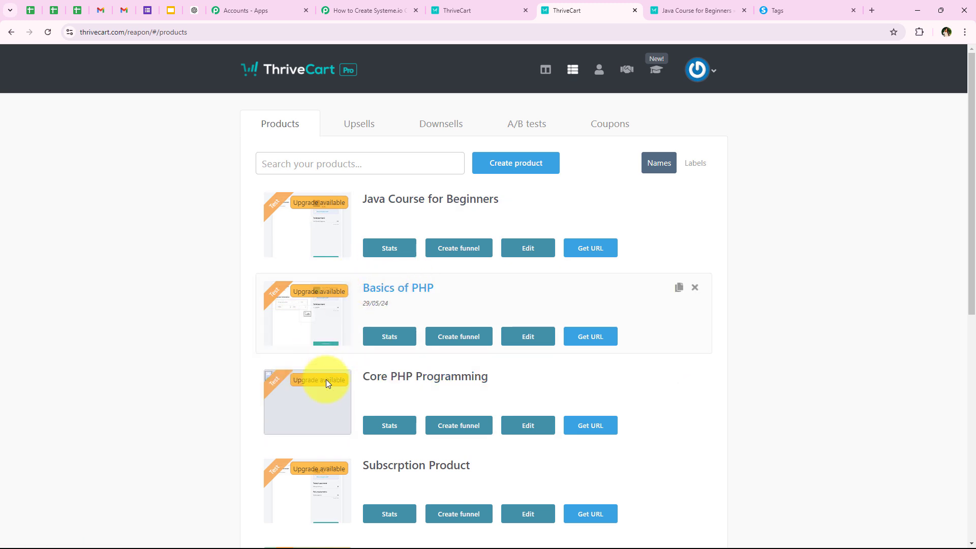
{"action": "scroll", "coordinate": [169, 343], "scroll_direction": "down", "scroll_amount": 1}
{"action": "scroll", "coordinate": [151, 358], "scroll_direction": "up", "scroll_amount": 1}
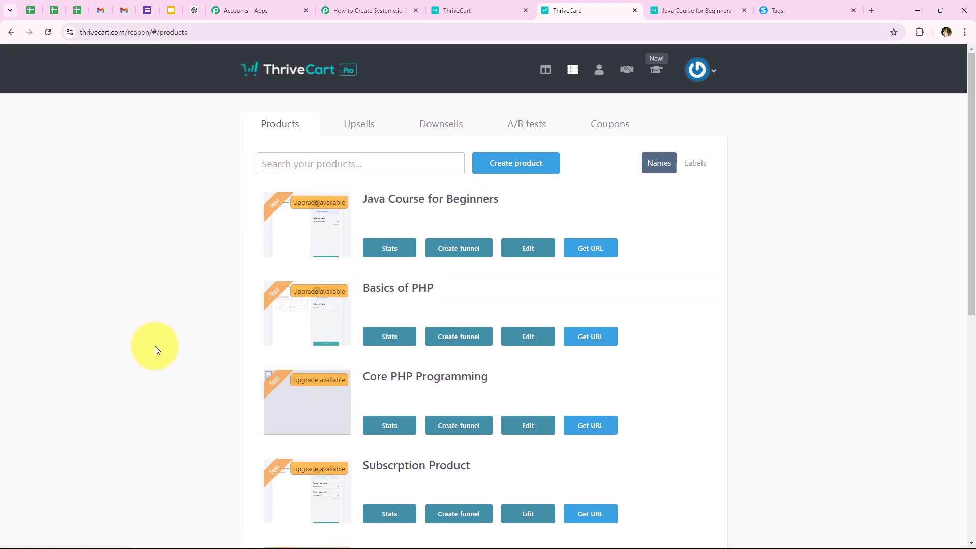
{"action": "left_click", "coordinate": [351, 9]}
Step: Collapse the filter step and add a new action step below it
{"action": "scroll", "coordinate": [212, 360], "scroll_direction": "down", "scroll_amount": 2}
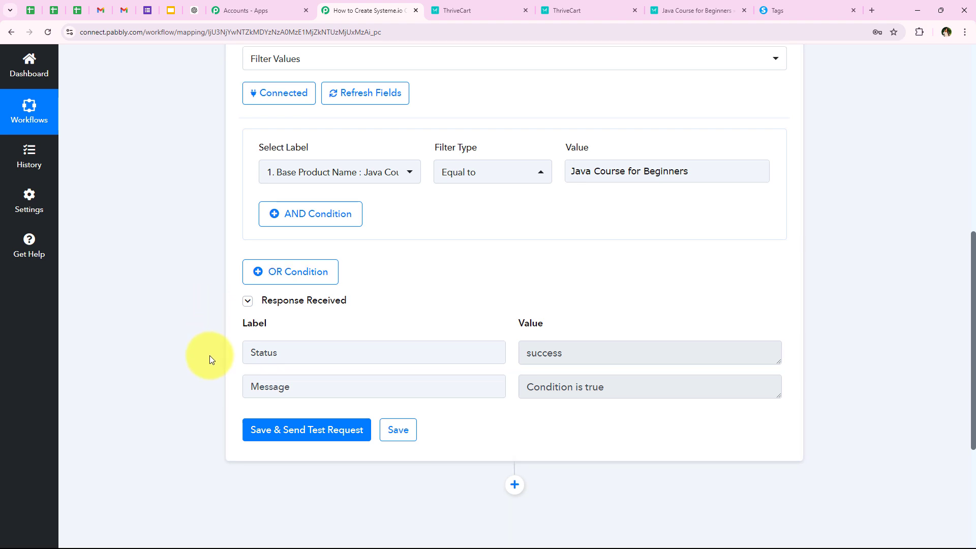
{"action": "scroll", "coordinate": [199, 388], "scroll_direction": "up", "scroll_amount": 4}
{"action": "scroll", "coordinate": [199, 388], "scroll_direction": "up", "scroll_amount": 3}
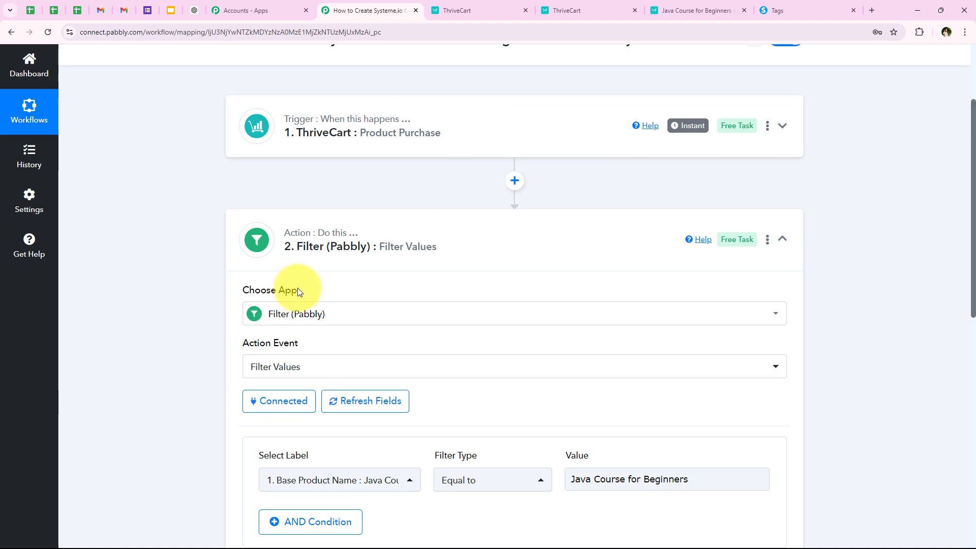
{"action": "left_click", "coordinate": [311, 257]}
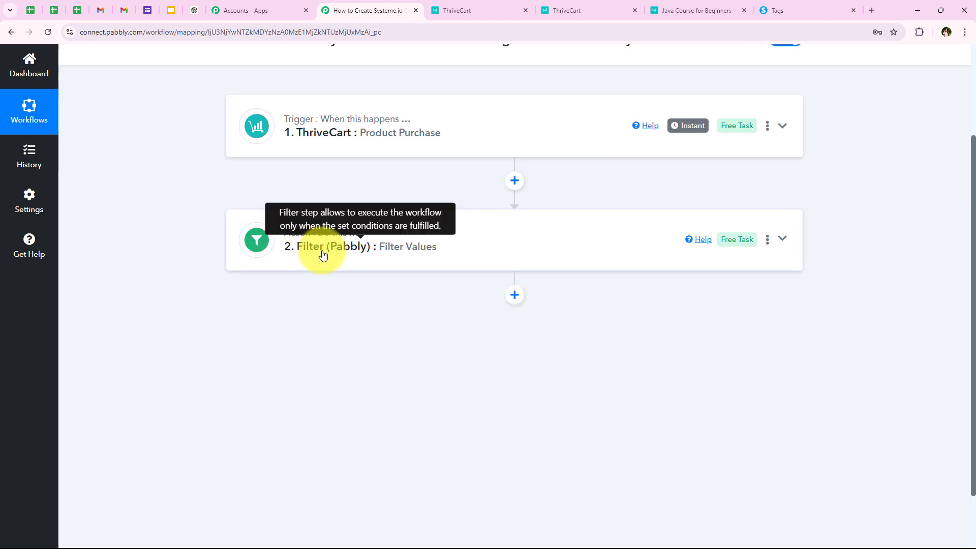
{"action": "left_click", "coordinate": [524, 301]}
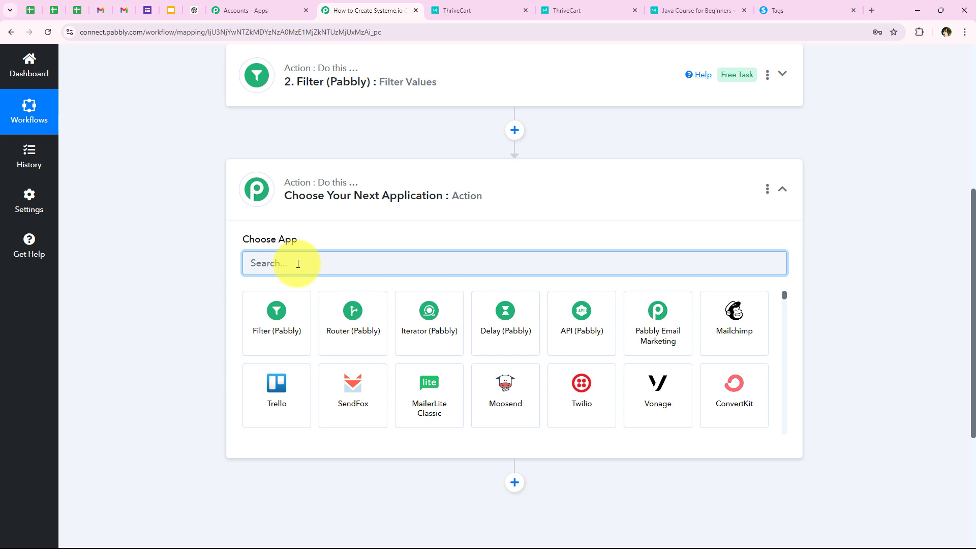
Step: Choose Systeme.io as the new step's app and list its action events
{"action": "type", "text": "Sy"}
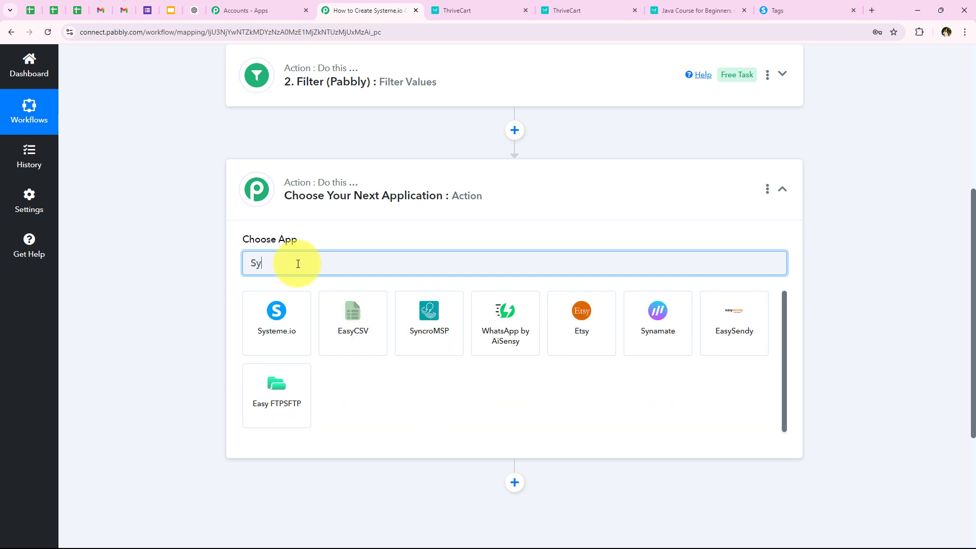
{"action": "type", "text": "steme.io"}
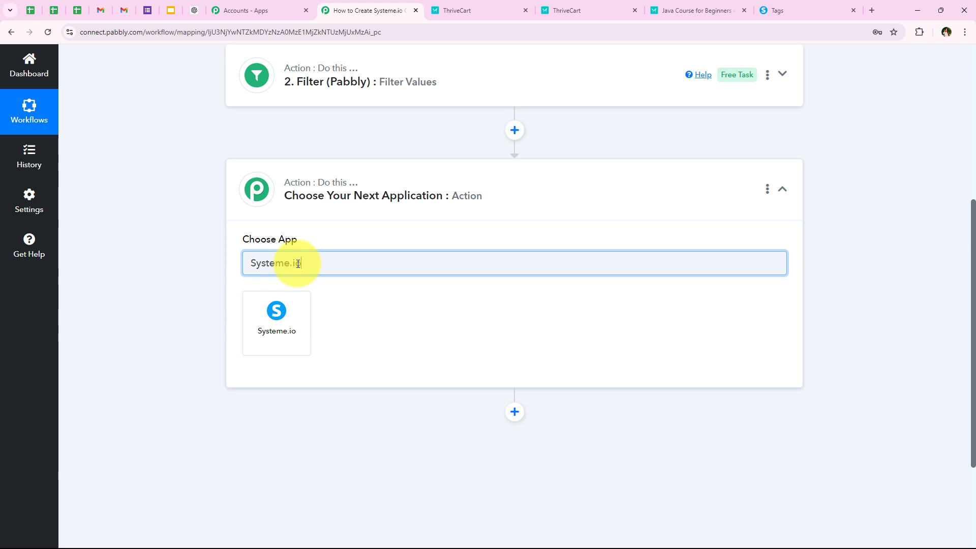
{"action": "left_click", "coordinate": [256, 346]}
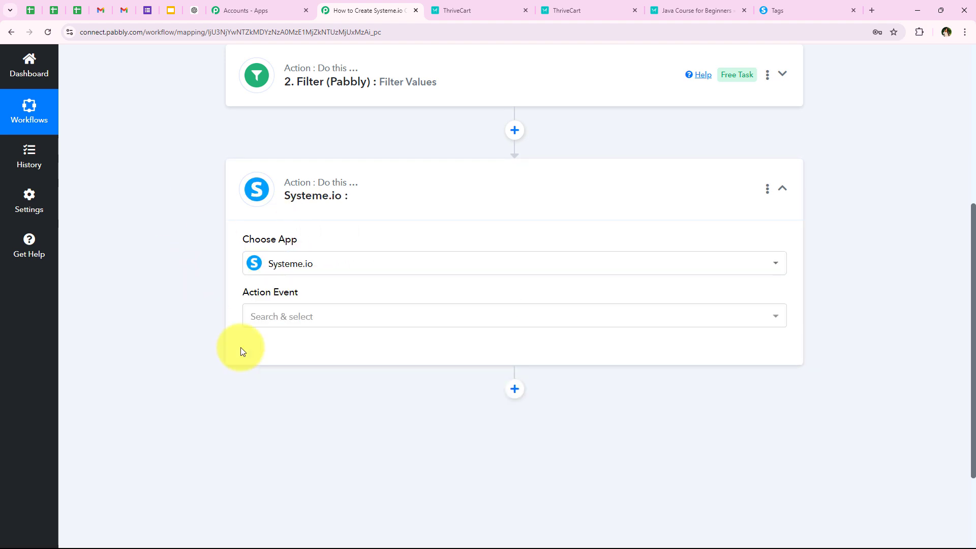
{"action": "left_click_drag", "start_coordinate": [246, 296], "coordinate": [342, 307]}
{"action": "left_click", "coordinate": [329, 319]}
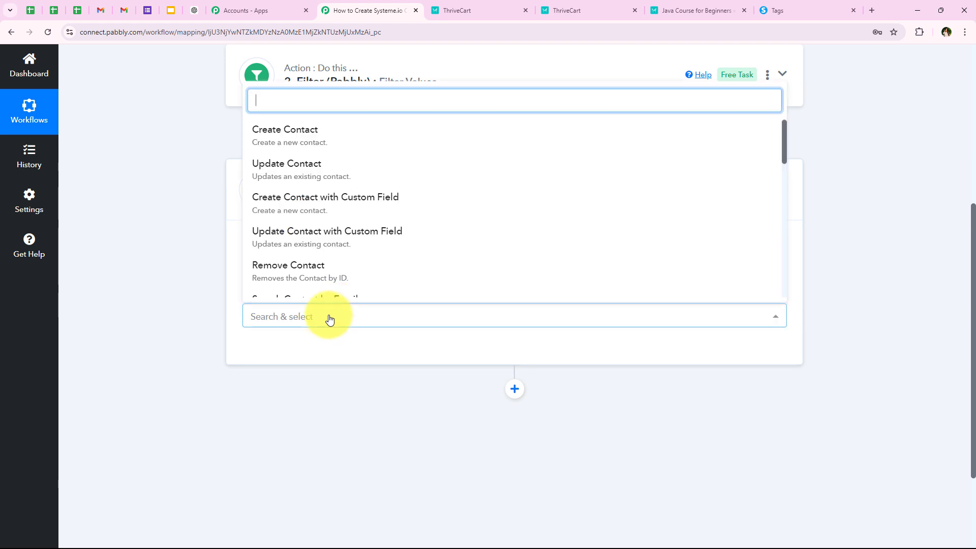
Step: Set the action event to Create Contact and start adding a new Systeme.io connection
{"action": "left_click", "coordinate": [262, 146]}
{"action": "left_click", "coordinate": [274, 350]}
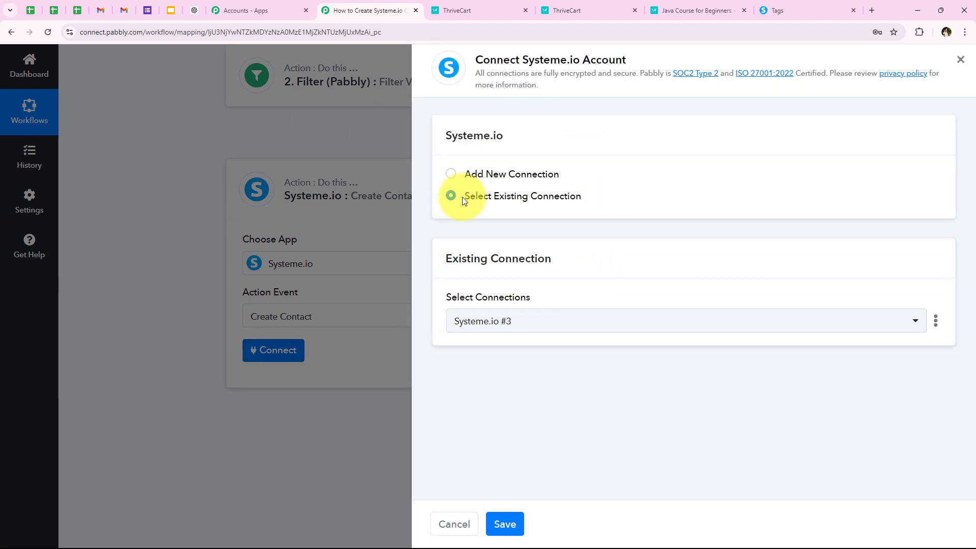
{"action": "left_click_drag", "start_coordinate": [447, 169], "coordinate": [627, 181]}
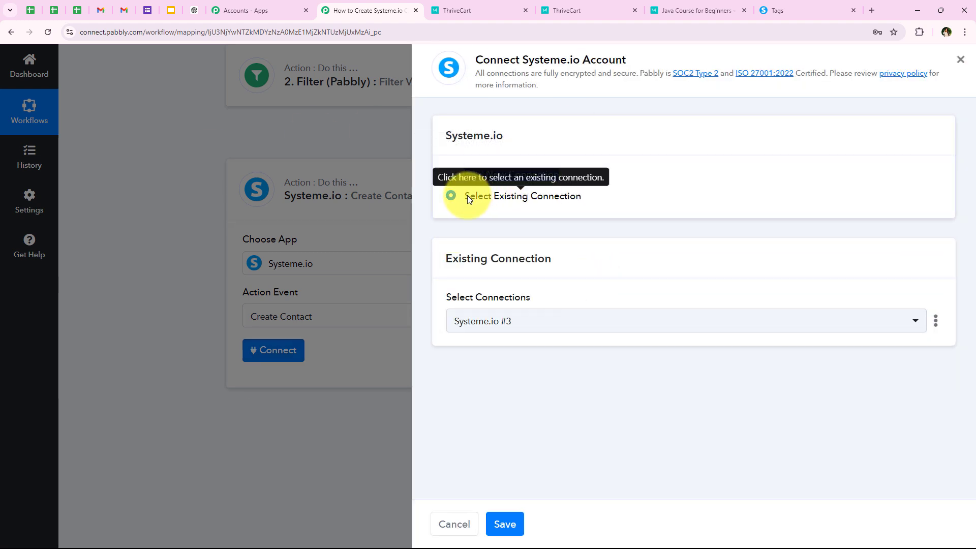
{"action": "left_click_drag", "start_coordinate": [468, 195], "coordinate": [585, 209]}
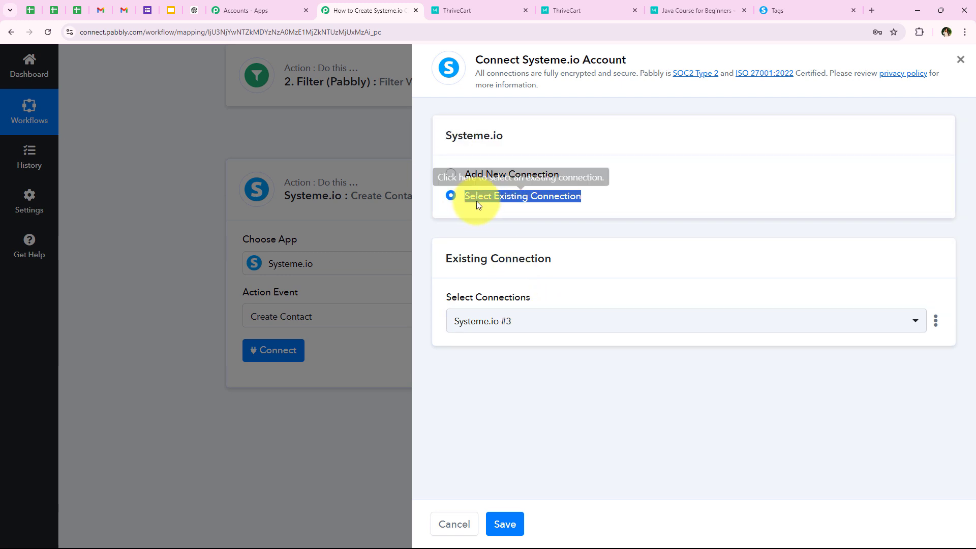
{"action": "left_click", "coordinate": [497, 202]}
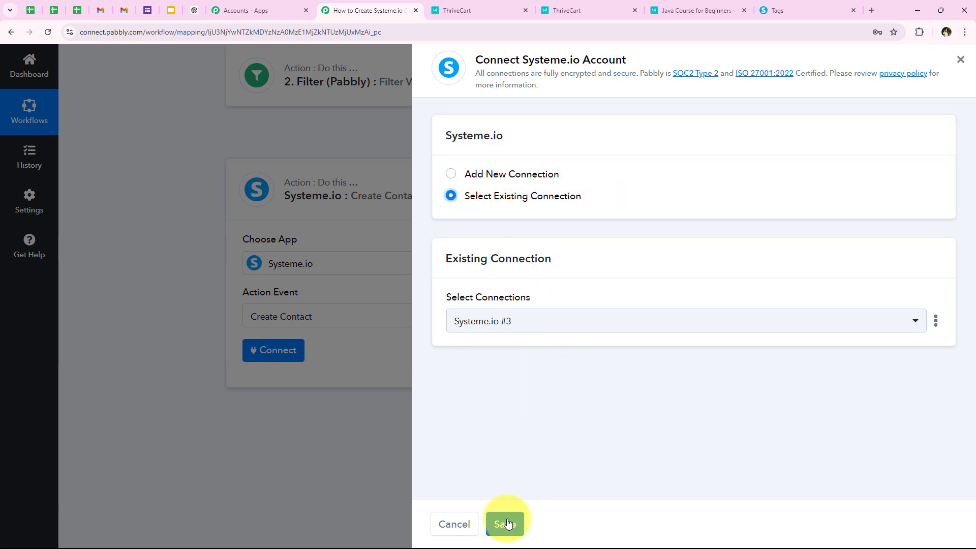
{"action": "left_click", "coordinate": [501, 173]}
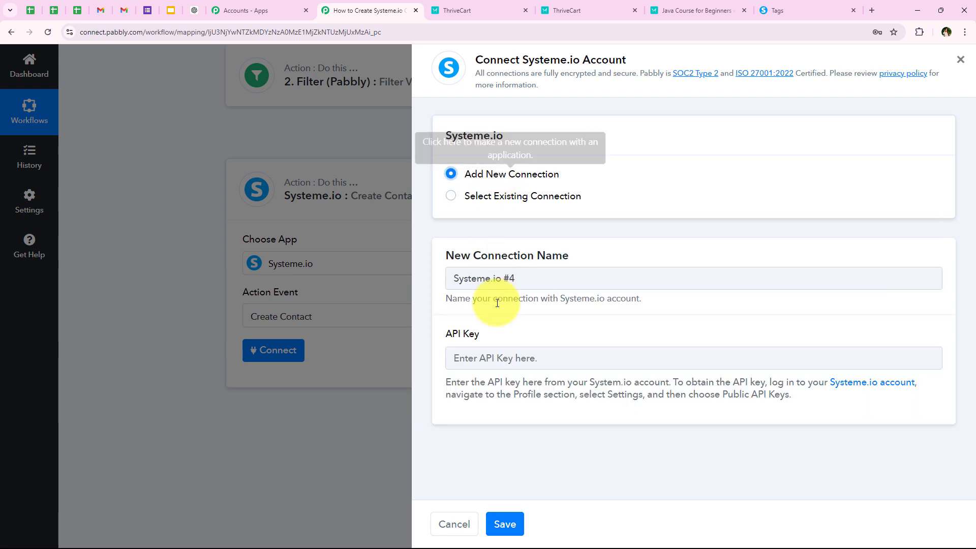
Step: Read the API Key instructions: log in, go to Profile, then Public API Keys
{"action": "left_click_drag", "start_coordinate": [445, 334], "coordinate": [486, 333]}
{"action": "left_click", "coordinate": [499, 333]}
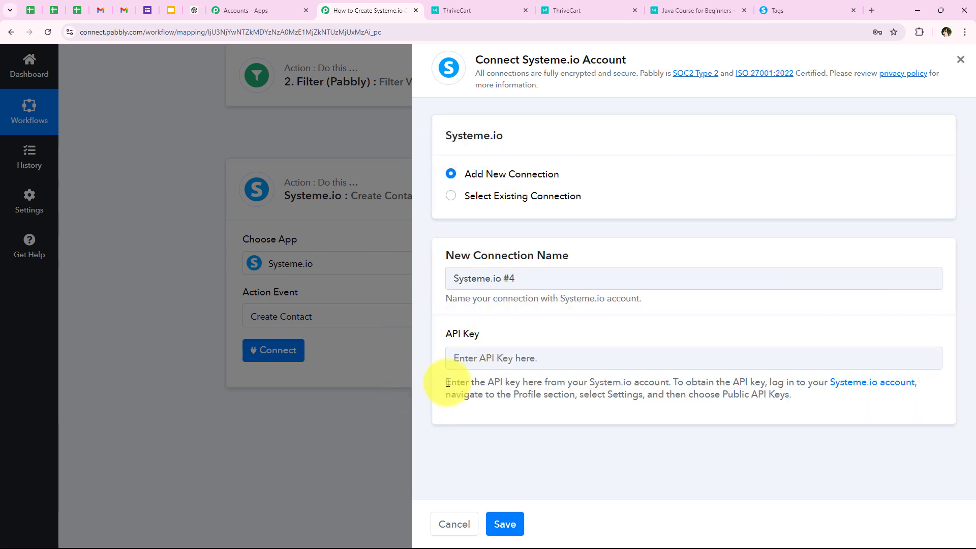
{"action": "left_click_drag", "start_coordinate": [448, 382], "coordinate": [818, 398]}
{"action": "left_click", "coordinate": [819, 398]}
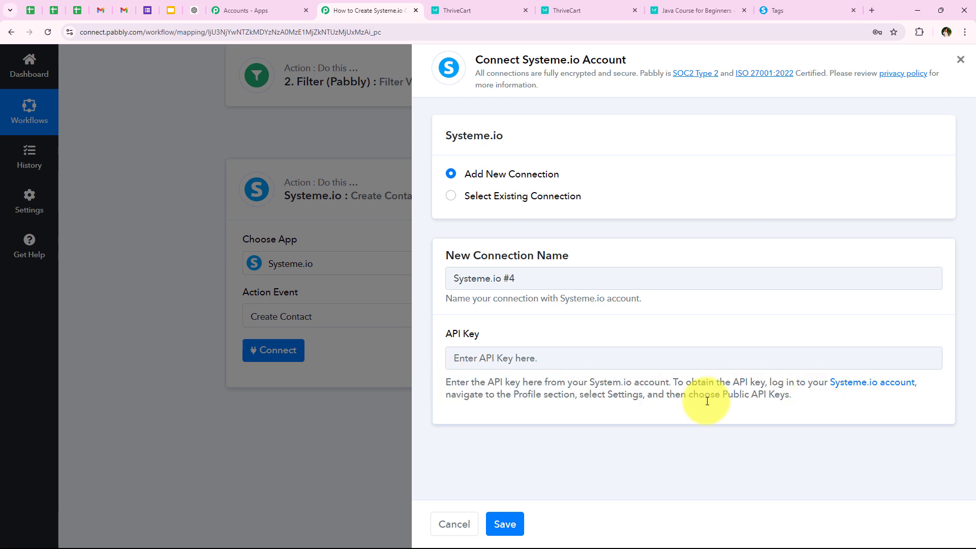
{"action": "left_click_drag", "start_coordinate": [669, 382], "coordinate": [924, 379]}
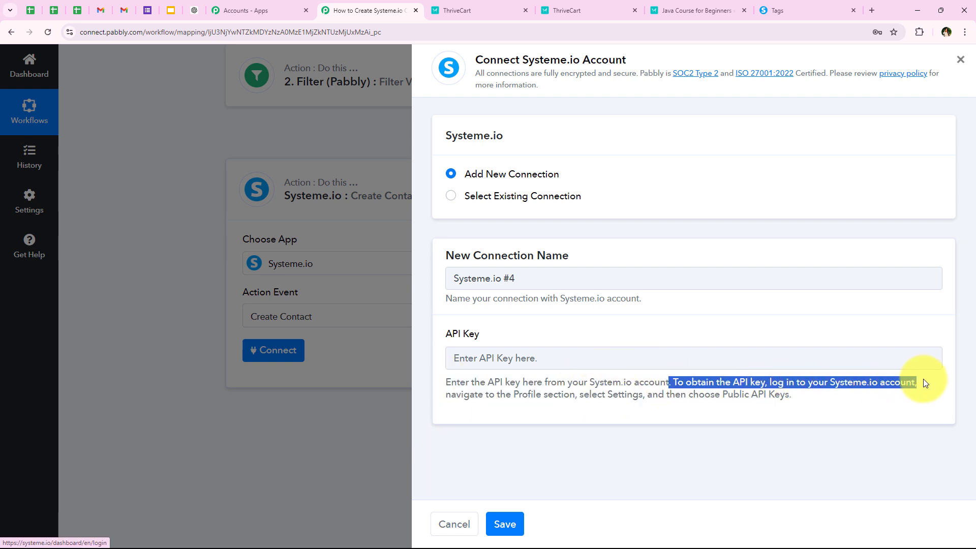
{"action": "left_click", "coordinate": [440, 395]}
{"action": "left_click_drag", "start_coordinate": [441, 395], "coordinate": [815, 397]}
{"action": "left_click", "coordinate": [776, 423]}
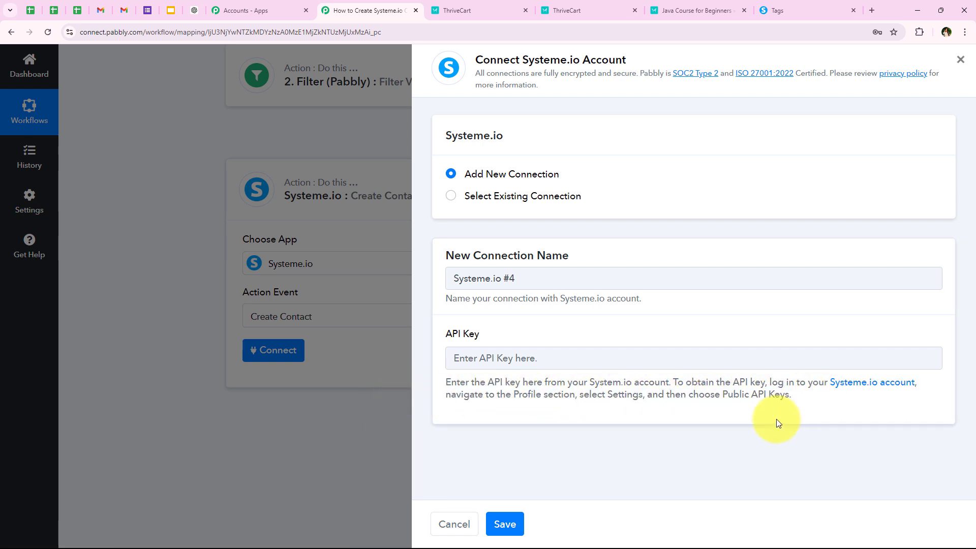
Step: Go to the Public API keys page in Systeme.io's account settings
{"action": "left_click", "coordinate": [792, 5]}
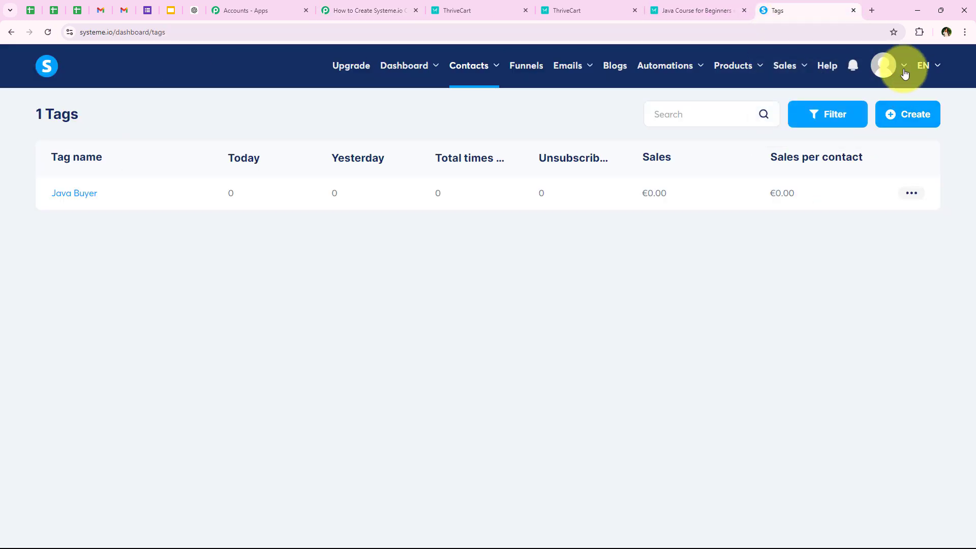
{"action": "mouse_move", "coordinate": [889, 73]}
{"action": "left_click", "coordinate": [889, 103]}
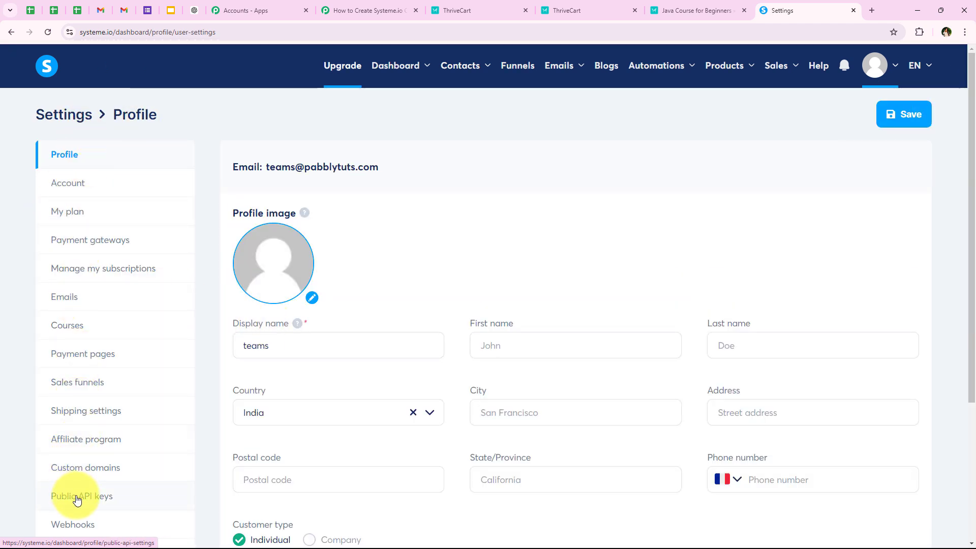
{"action": "left_click", "coordinate": [77, 501]}
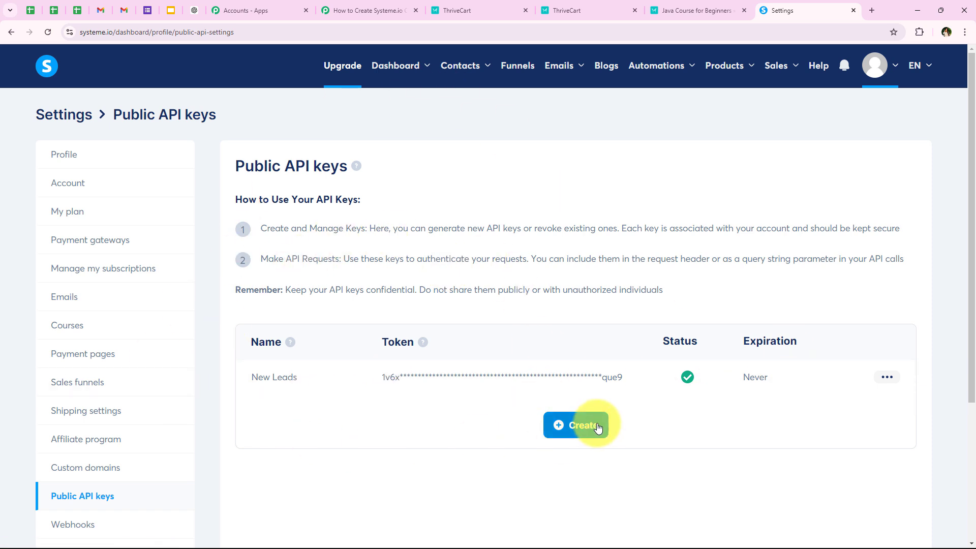
Step: Create a public API key named 'Testing' expiring October 30, save it, and copy its token
{"action": "left_click", "coordinate": [570, 431]}
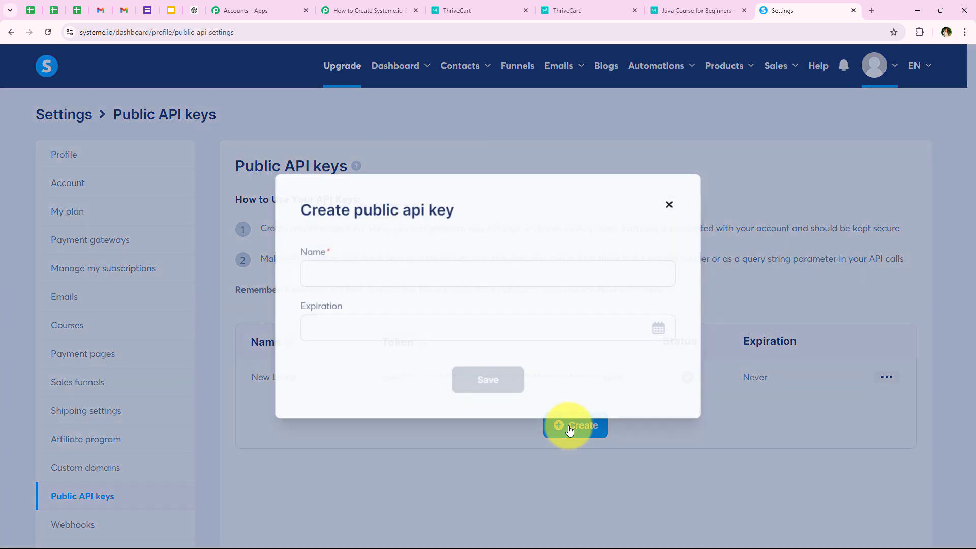
{"action": "left_click", "coordinate": [319, 274]}
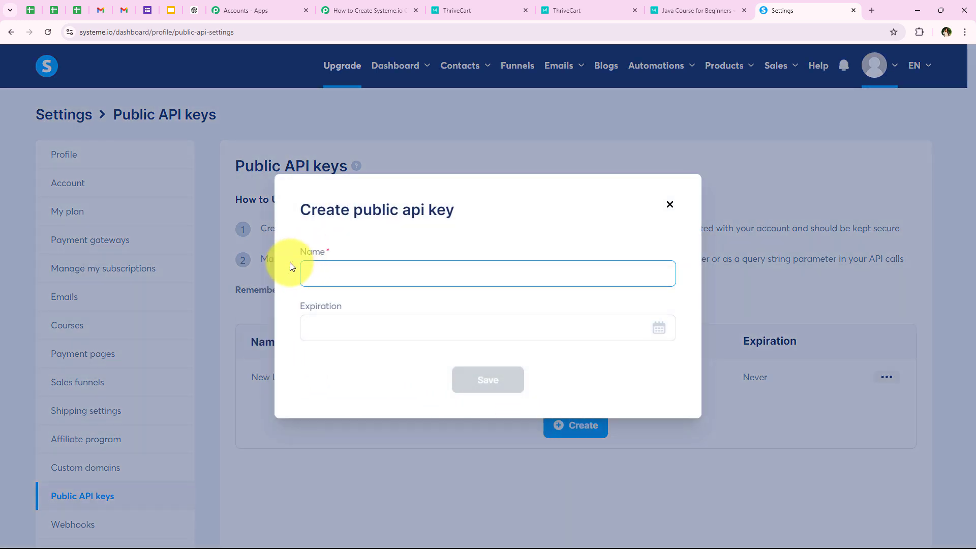
{"action": "type", "text": "Tes"}
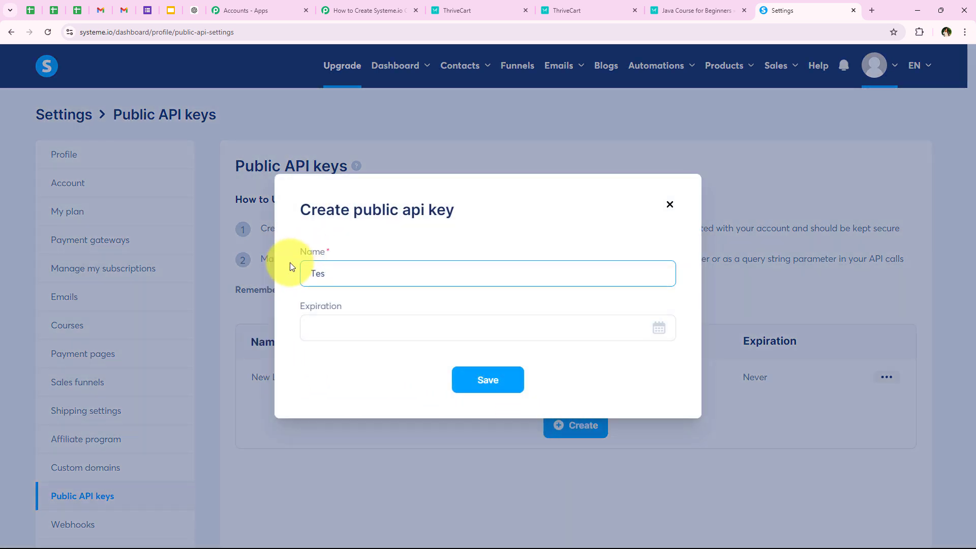
{"action": "type", "text": "ting"}
{"action": "left_click", "coordinate": [328, 332]}
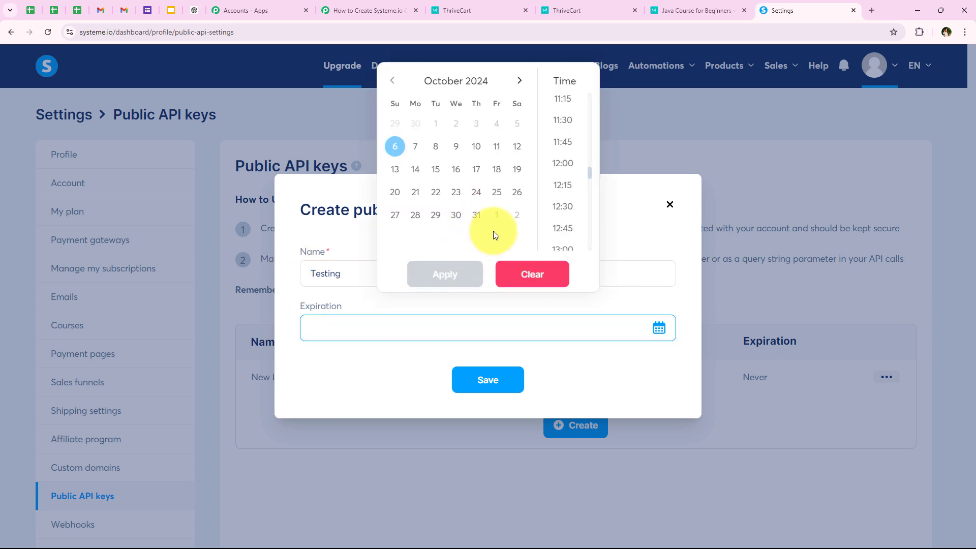
{"action": "left_click", "coordinate": [456, 216]}
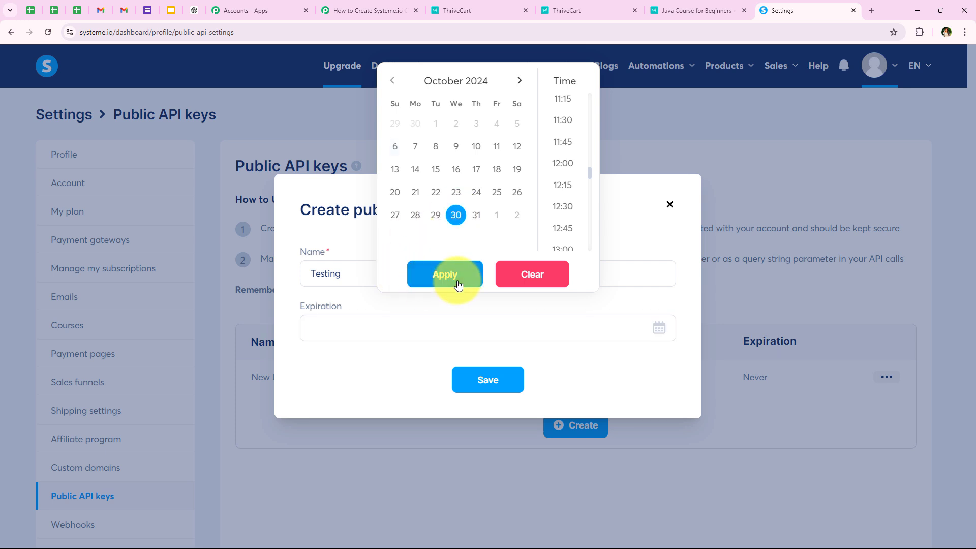
{"action": "left_click", "coordinate": [447, 275]}
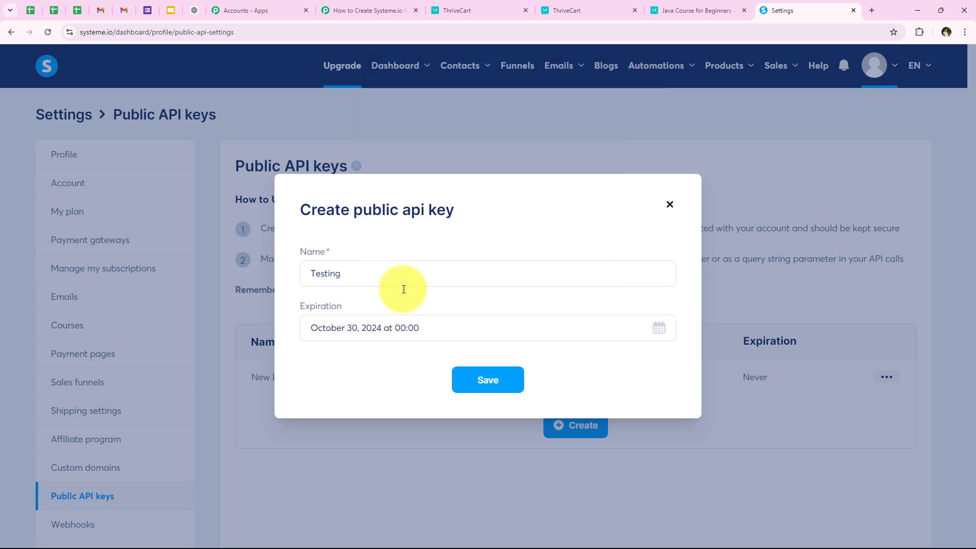
{"action": "left_click", "coordinate": [480, 379]}
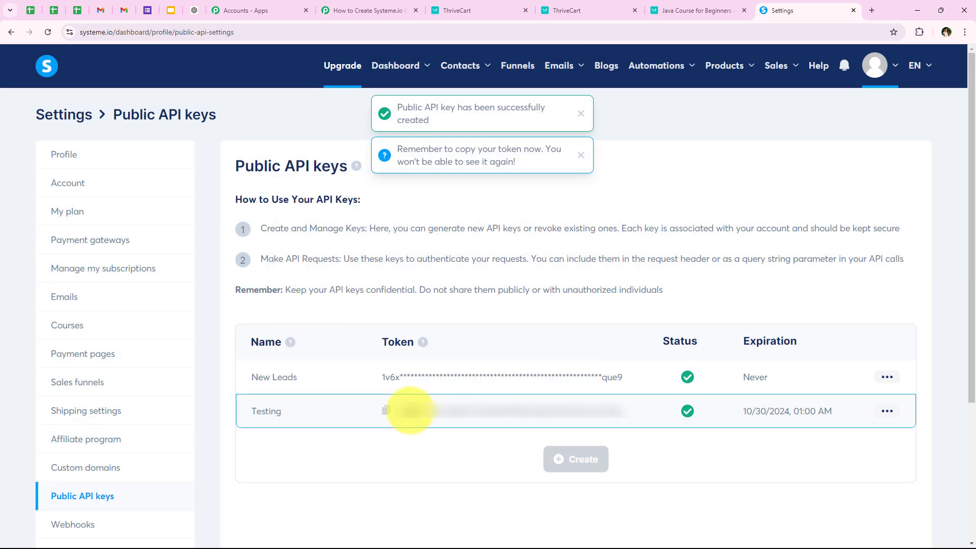
{"action": "left_click", "coordinate": [387, 410]}
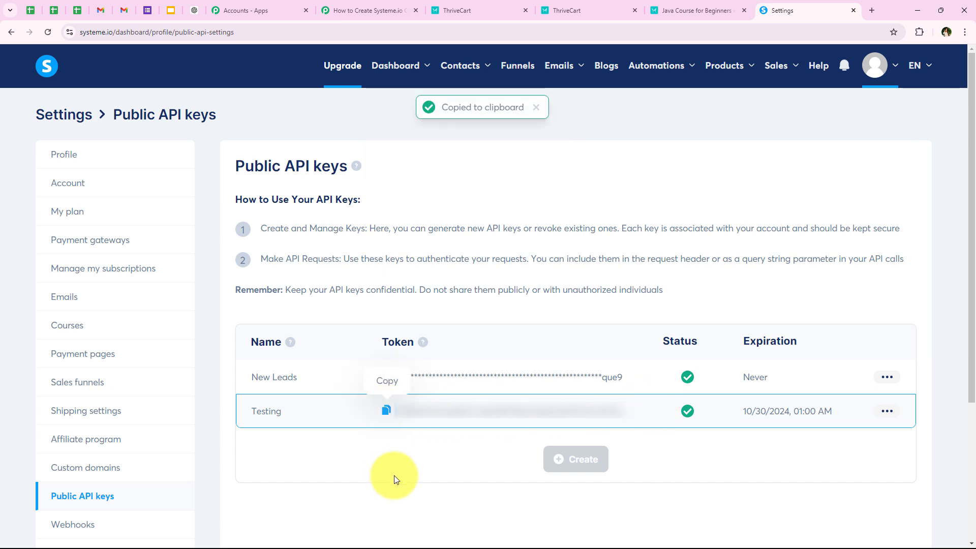
{"action": "left_click", "coordinate": [370, 11]}
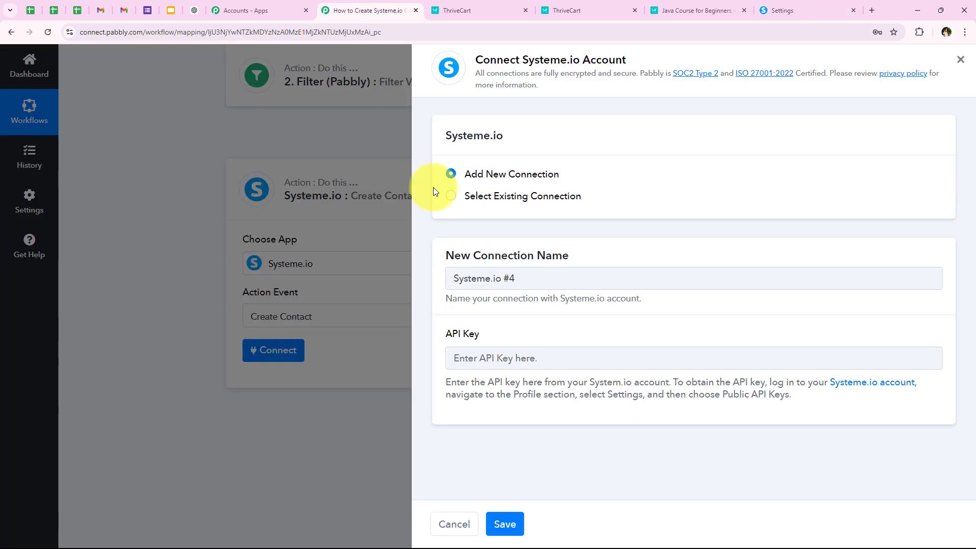
Step: Paste the copied key into the API Key field and save the Systeme.io #4 connection
{"action": "right_click", "coordinate": [502, 349]}
{"action": "left_click", "coordinate": [525, 233]}
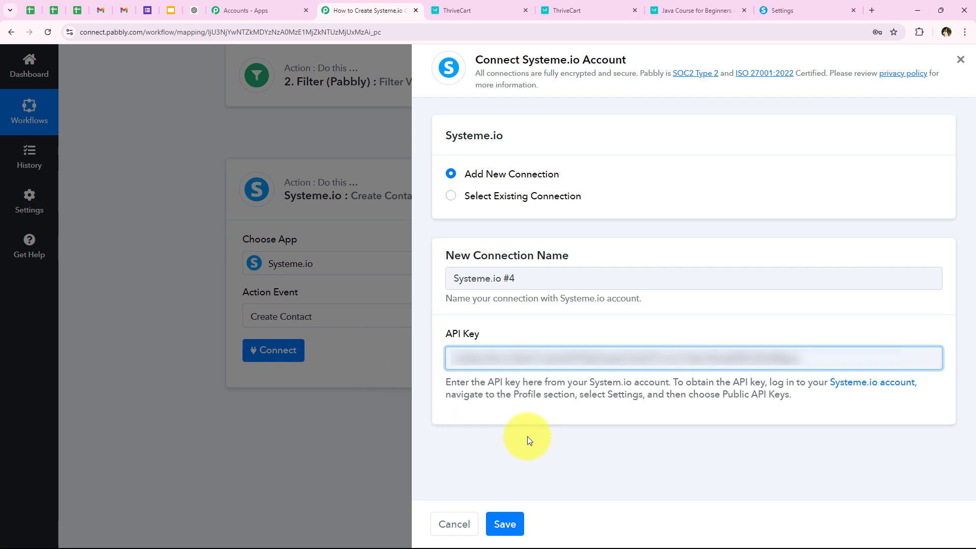
{"action": "left_click", "coordinate": [508, 524]}
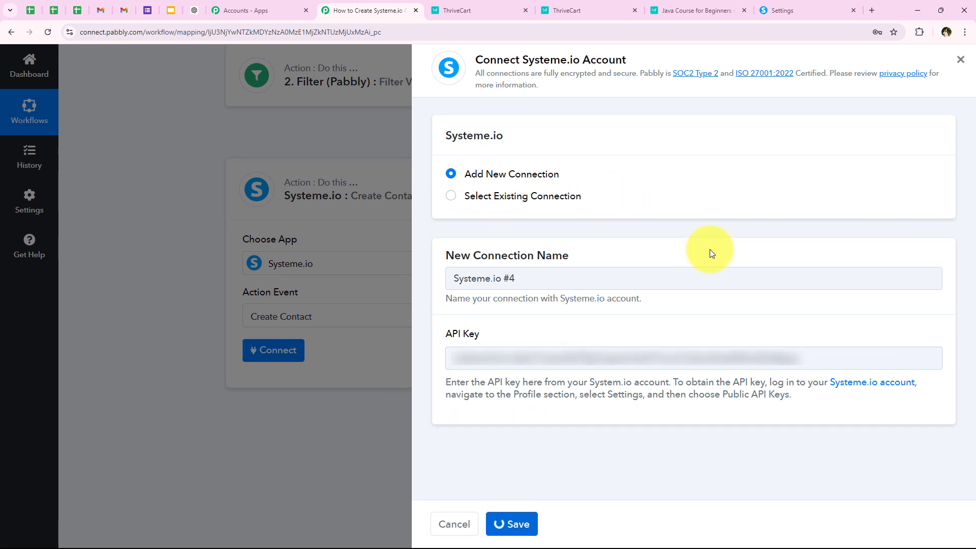
Step: Review the Create Contact fields such as Email Address, First Name and Phone Number
{"action": "scroll", "coordinate": [123, 313], "scroll_direction": "down", "scroll_amount": 1}
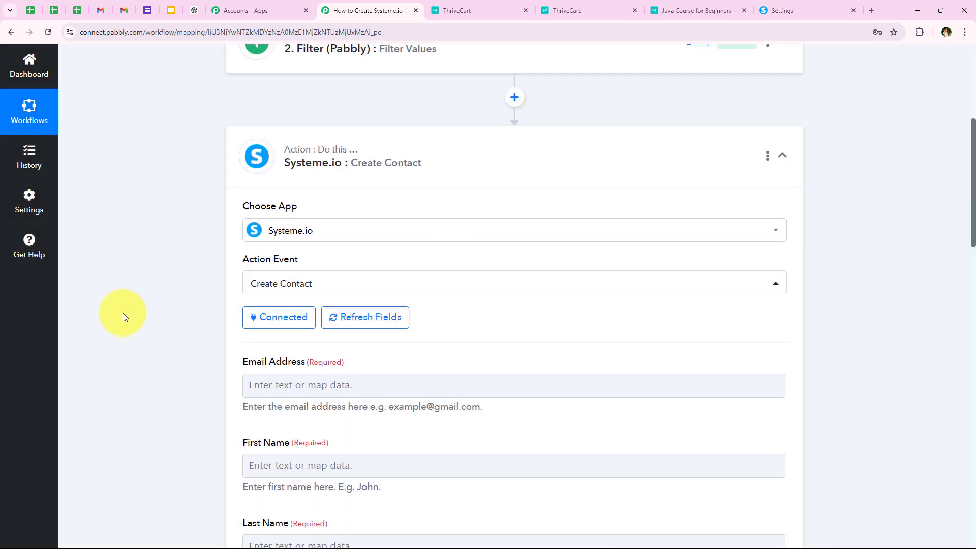
{"action": "scroll", "coordinate": [123, 312], "scroll_direction": "down", "scroll_amount": 3}
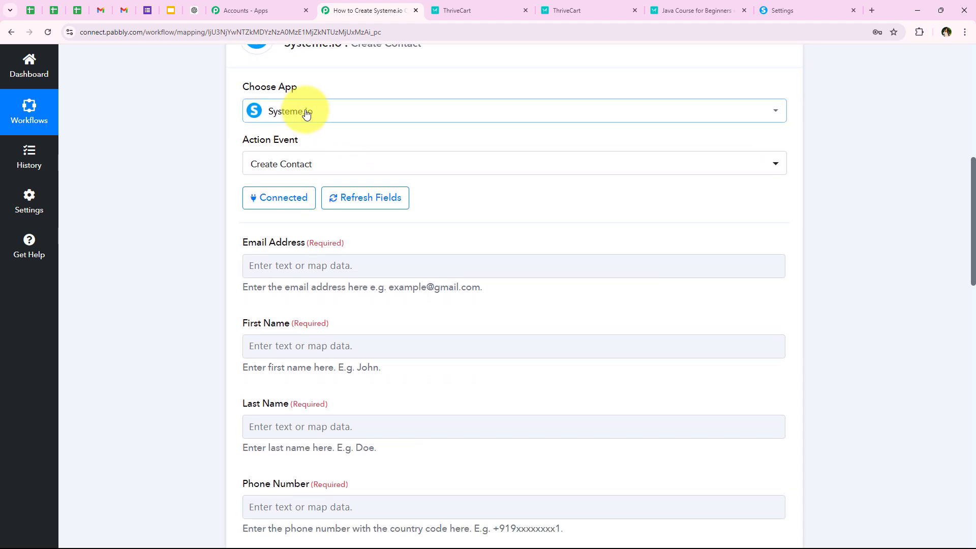
{"action": "scroll", "coordinate": [178, 300], "scroll_direction": "down", "scroll_amount": 1}
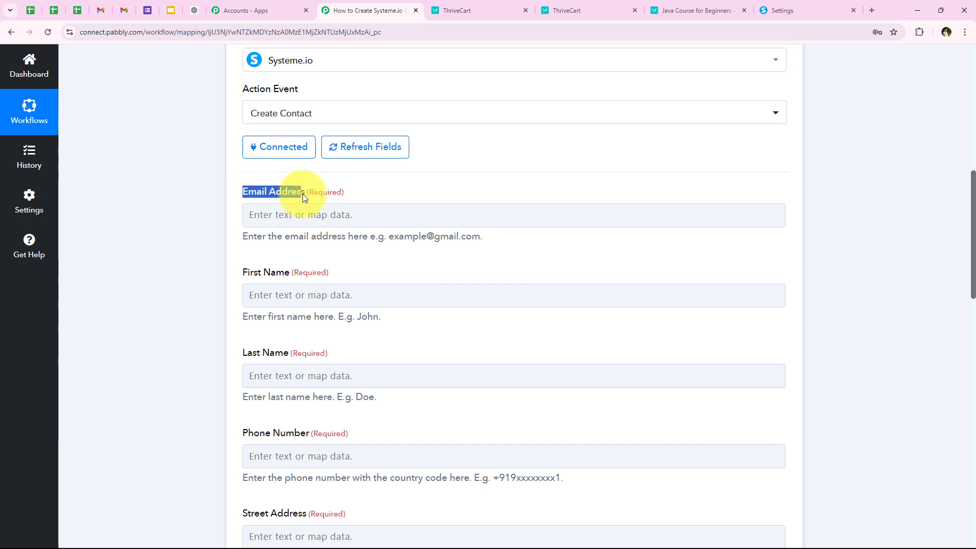
{"action": "left_click_drag", "start_coordinate": [303, 194], "coordinate": [306, 194]}
{"action": "double_click", "coordinate": [257, 272]}
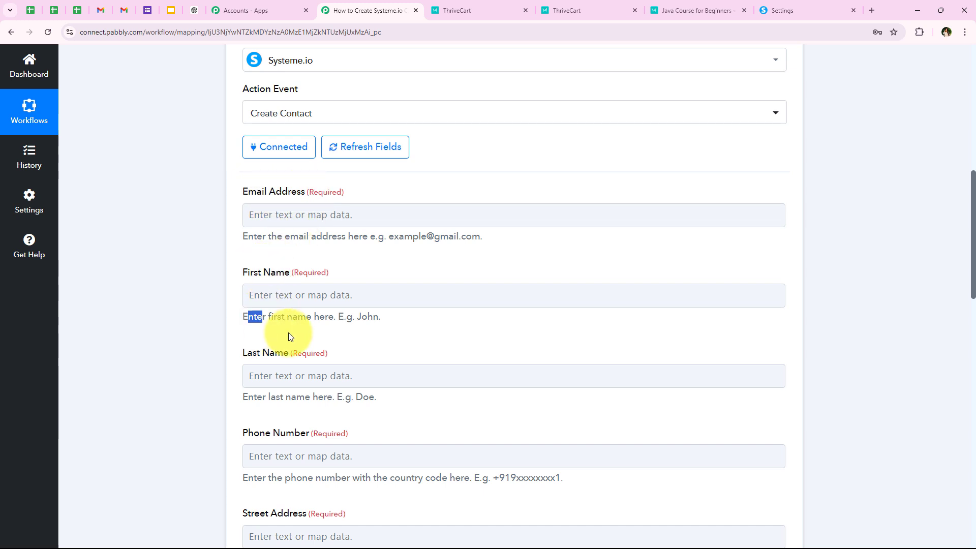
{"action": "left_click_drag", "start_coordinate": [289, 333], "coordinate": [286, 332]}
{"action": "left_click_drag", "start_coordinate": [244, 435], "coordinate": [306, 436]}
{"action": "left_click", "coordinate": [201, 392]}
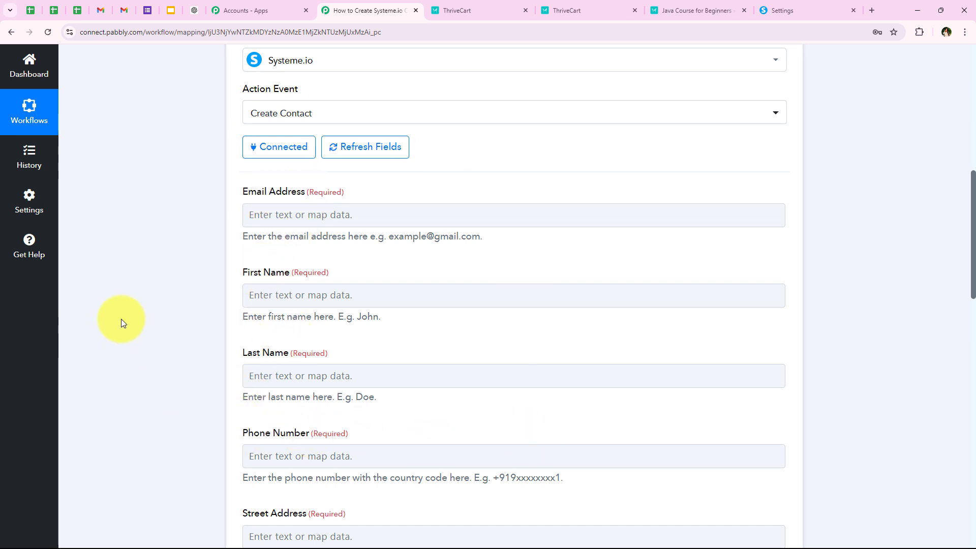
{"action": "scroll", "coordinate": [132, 277], "scroll_direction": "down", "scroll_amount": 2}
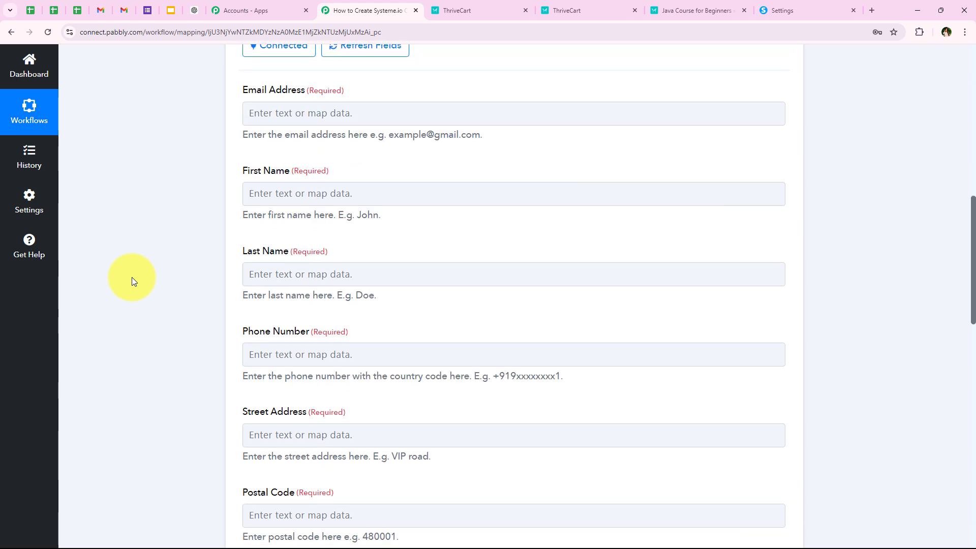
Step: Browse the ThriveCart Product Purchase data fields offered for the Email Address field
{"action": "left_click", "coordinate": [308, 109]}
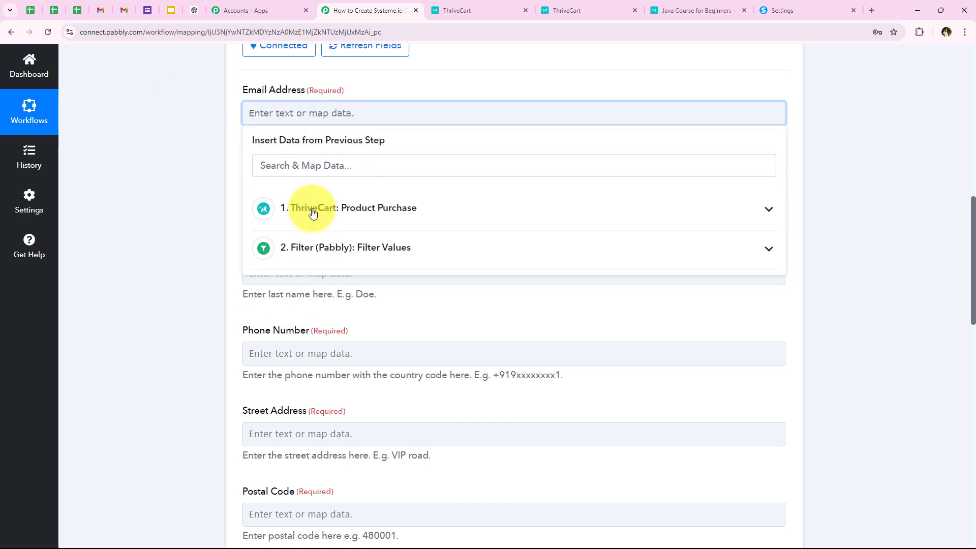
{"action": "left_click", "coordinate": [479, 213]}
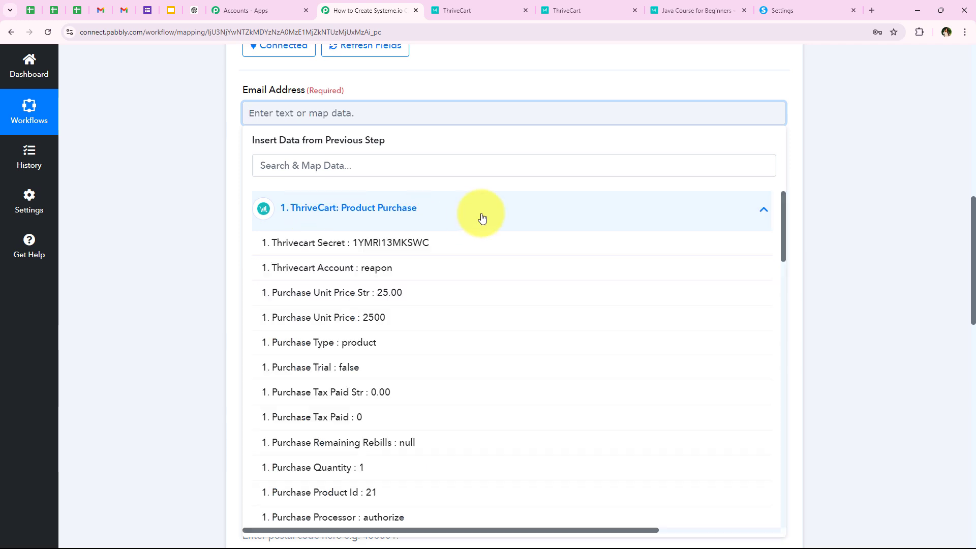
{"action": "left_click", "coordinate": [283, 207]}
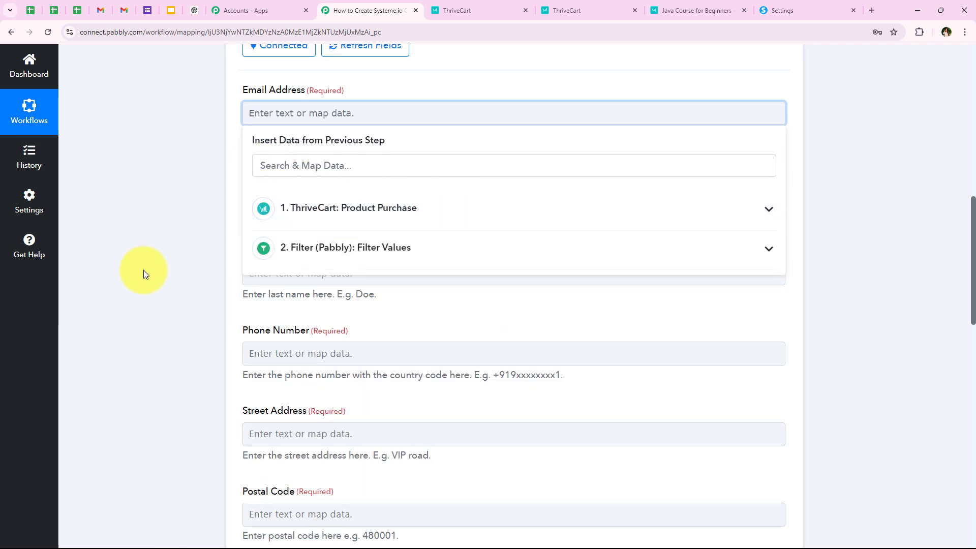
{"action": "left_click", "coordinate": [323, 213]}
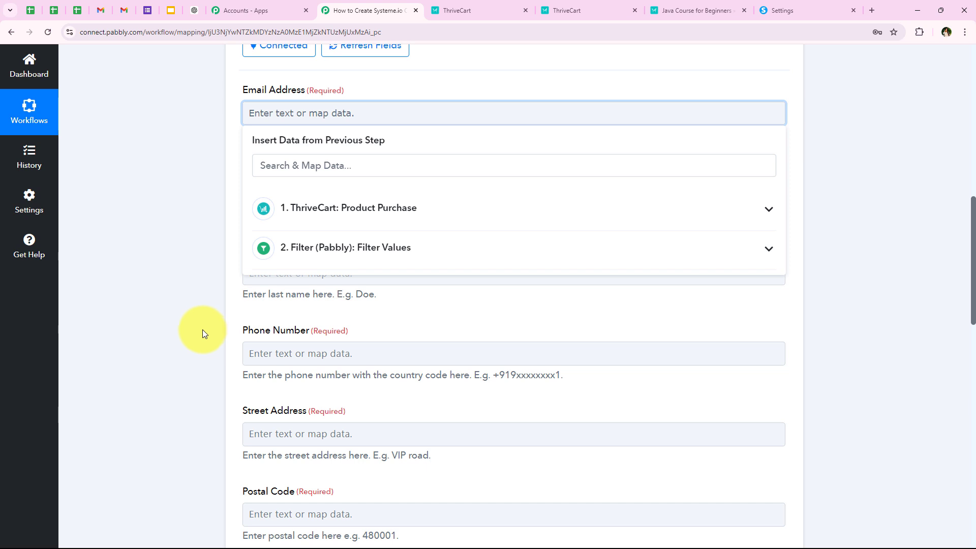
{"action": "left_click", "coordinate": [189, 242]}
{"action": "scroll", "coordinate": [216, 245], "scroll_direction": "up", "scroll_amount": 1}
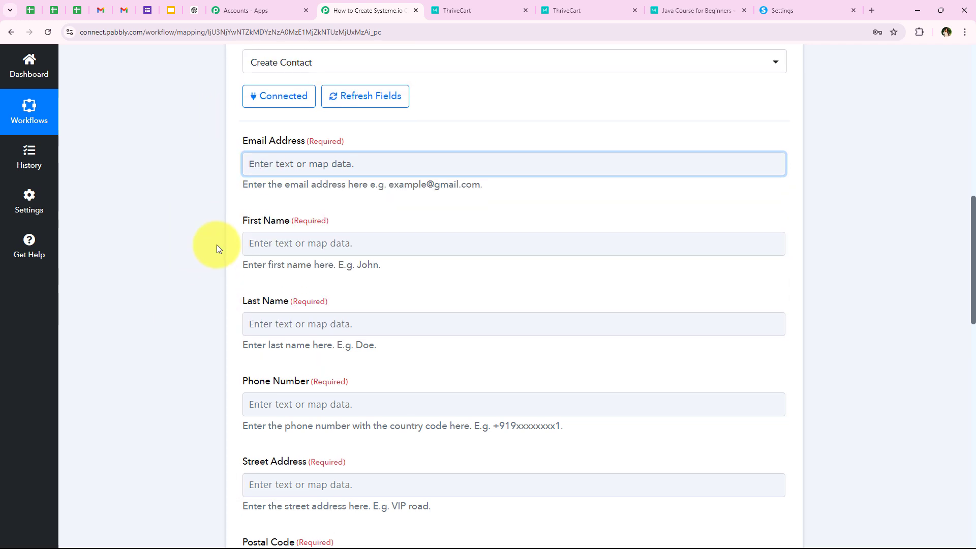
Step: Replace the typed sample email in Email Address with ThriveCart's Customer Email
{"action": "left_click", "coordinate": [258, 167]}
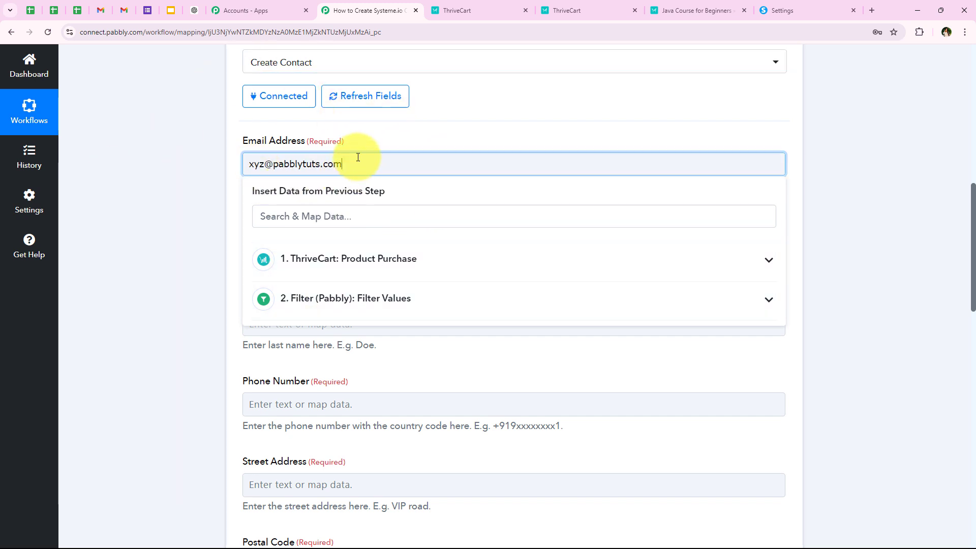
{"action": "triple_click", "coordinate": [410, 157]}
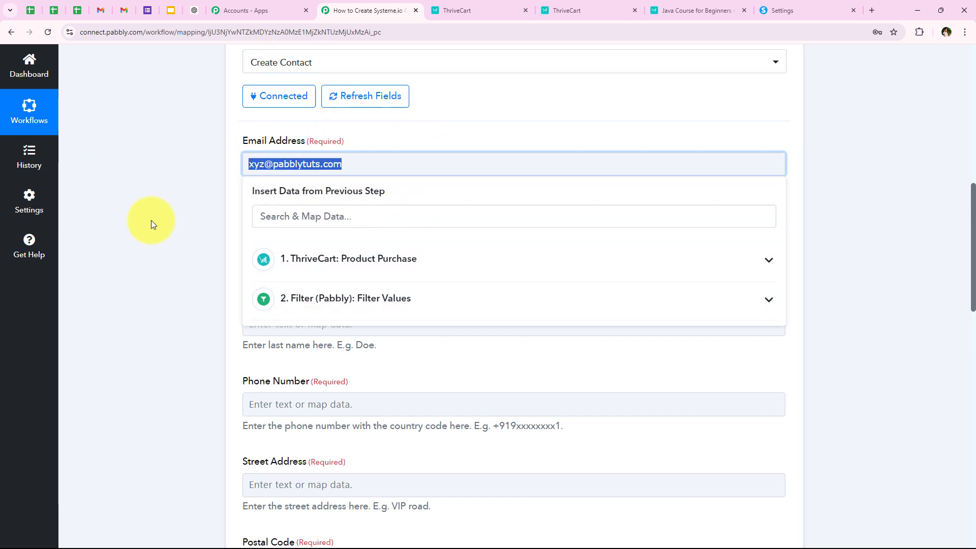
{"action": "key", "text": "BackSpace"}
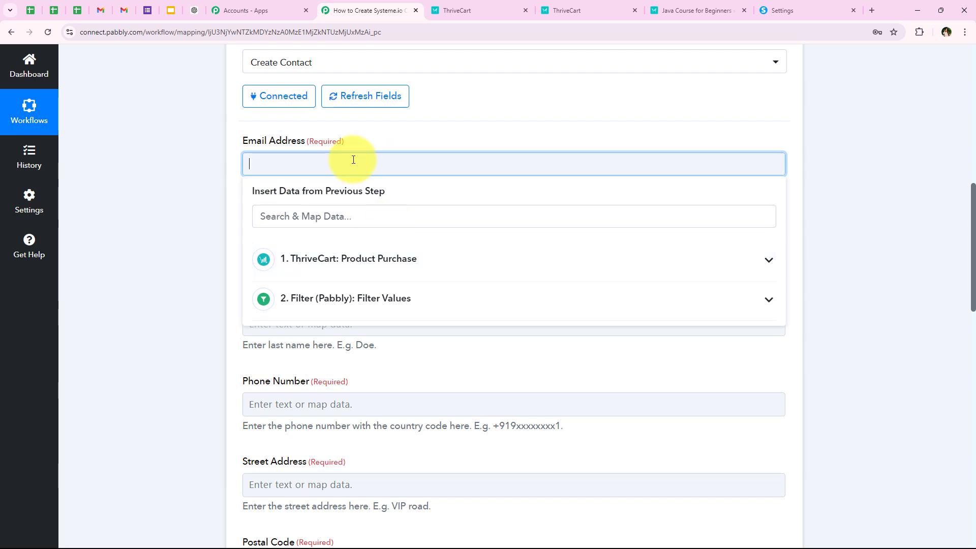
{"action": "left_click", "coordinate": [422, 260]}
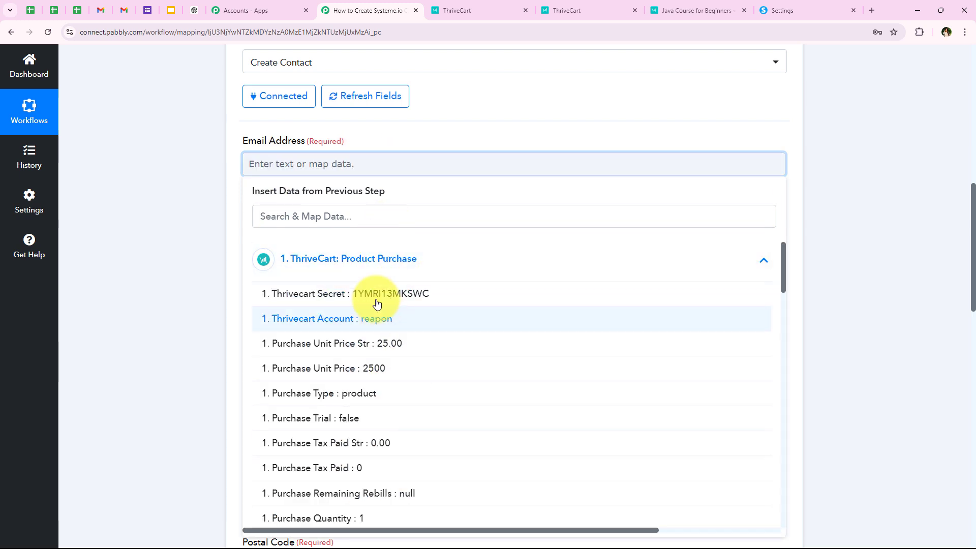
{"action": "left_click", "coordinate": [327, 221]}
{"action": "type", "text": "em"}
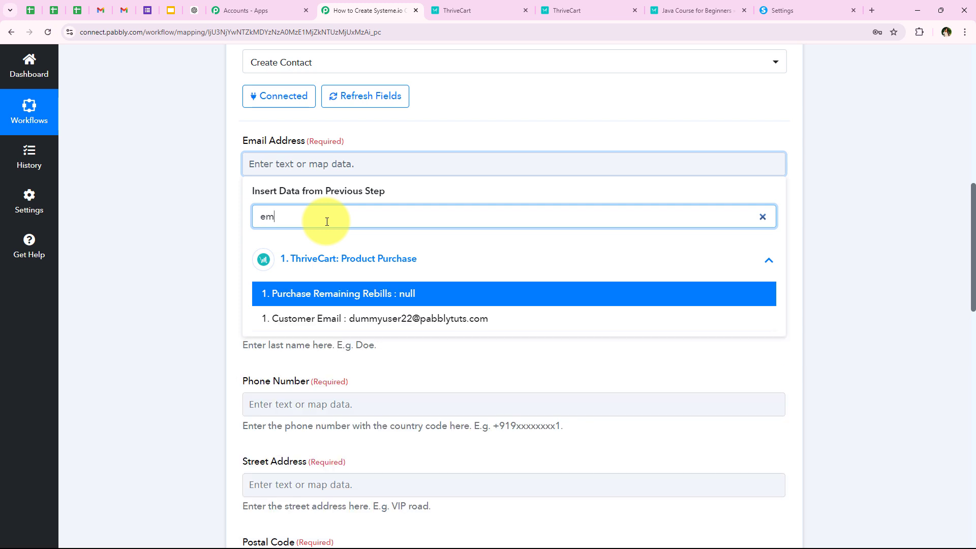
{"action": "left_click", "coordinate": [275, 319]}
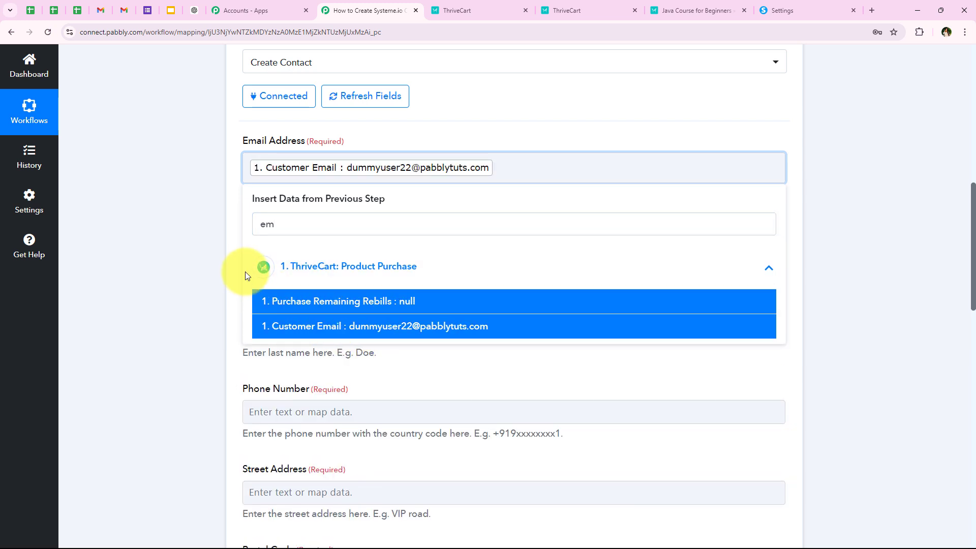
{"action": "left_click", "coordinate": [205, 258]}
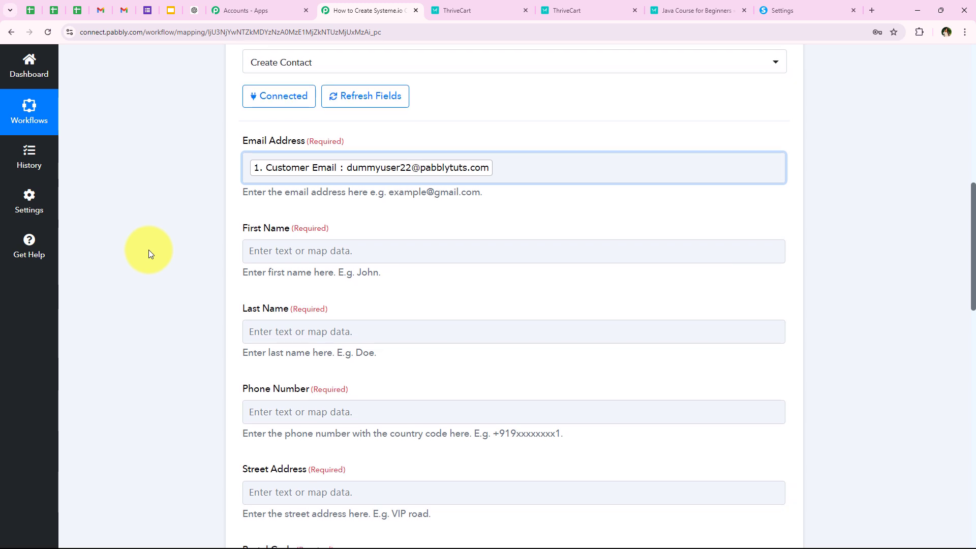
{"action": "scroll", "coordinate": [148, 253], "scroll_direction": "down", "scroll_amount": 1}
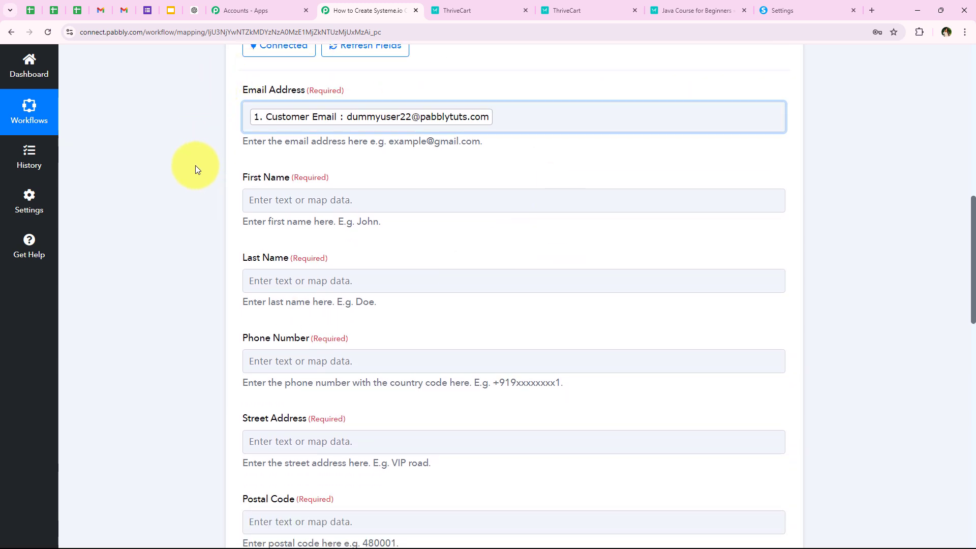
Step: Map First Name and Last Name to the ThriveCart customer's first and last name
{"action": "left_click", "coordinate": [301, 200]}
{"action": "scroll", "coordinate": [300, 201], "scroll_direction": "down", "scroll_amount": 1}
{"action": "left_click", "coordinate": [303, 204]}
{"action": "type", "text": "fi"}
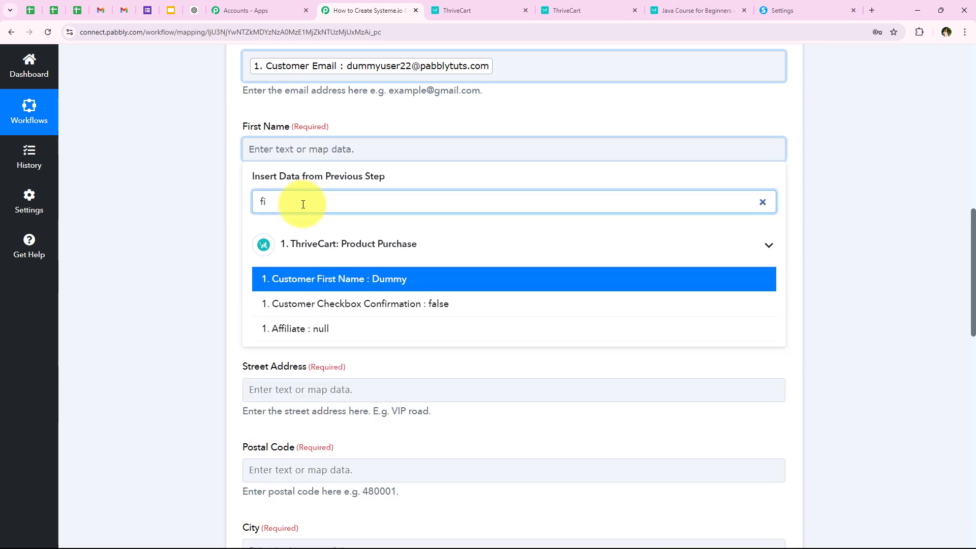
{"action": "left_click", "coordinate": [388, 278]}
{"action": "left_click", "coordinate": [207, 226]}
{"action": "left_click", "coordinate": [312, 229]}
{"action": "scroll", "coordinate": [315, 227], "scroll_direction": "down", "scroll_amount": 2}
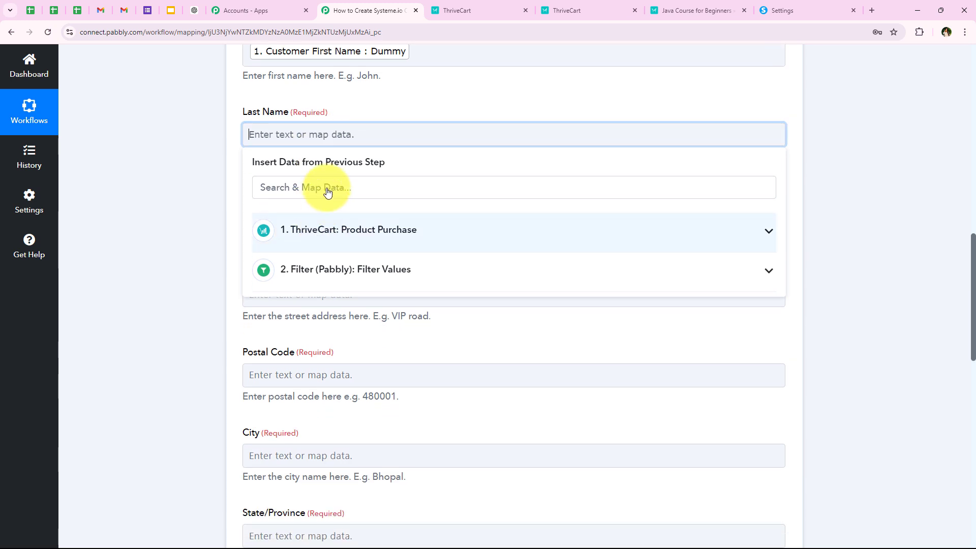
{"action": "left_click", "coordinate": [327, 188]}
{"action": "type", "text": "las"}
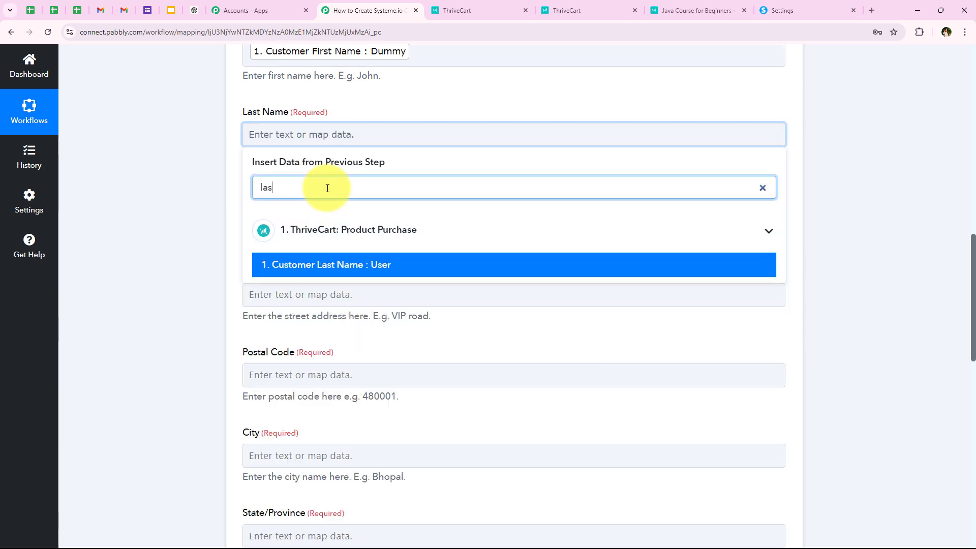
{"action": "left_click", "coordinate": [330, 268]}
{"action": "left_click", "coordinate": [236, 230]}
Step: Map Phone Number to the customer's contact number and Street Address to Customer Address Line1
{"action": "left_click", "coordinate": [312, 228]}
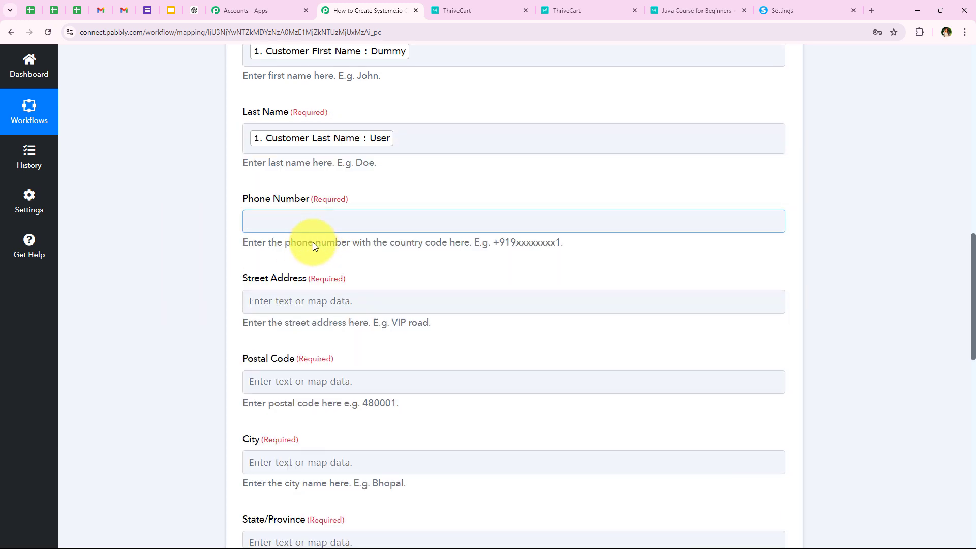
{"action": "left_click", "coordinate": [327, 277]}
{"action": "type", "text": "77"}
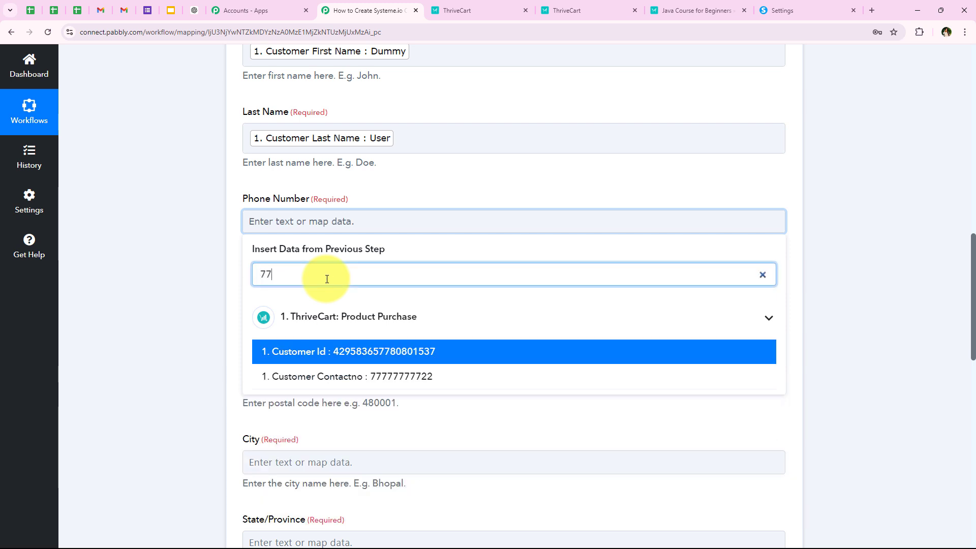
{"action": "left_click", "coordinate": [360, 383]}
{"action": "left_click", "coordinate": [204, 303]}
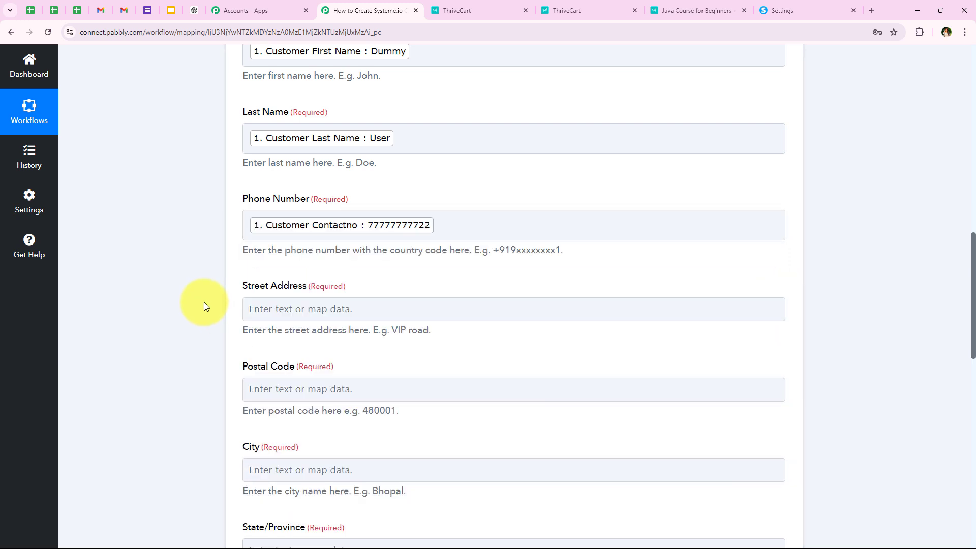
{"action": "scroll", "coordinate": [204, 304], "scroll_direction": "down", "scroll_amount": 3}
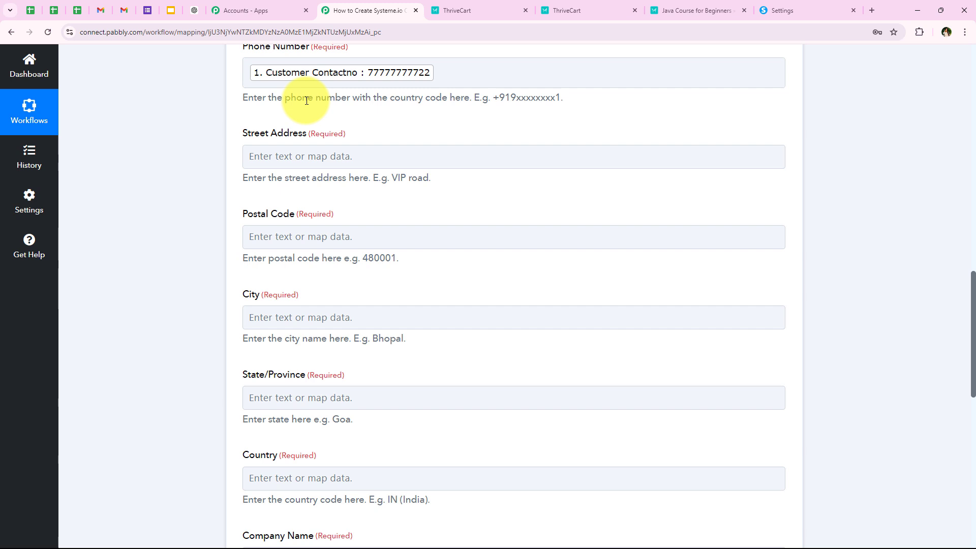
{"action": "left_click", "coordinate": [257, 155]}
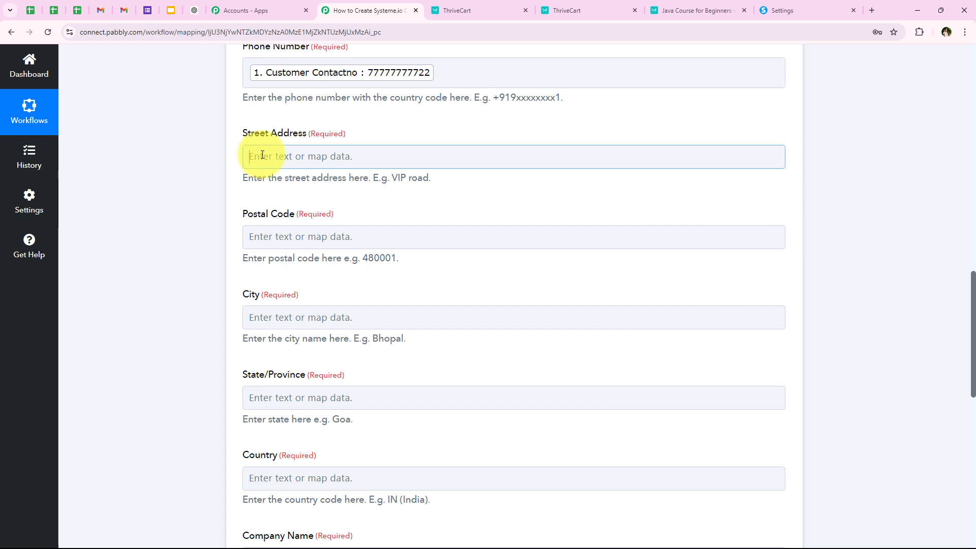
{"action": "left_click", "coordinate": [285, 202]}
{"action": "type", "text": "add"}
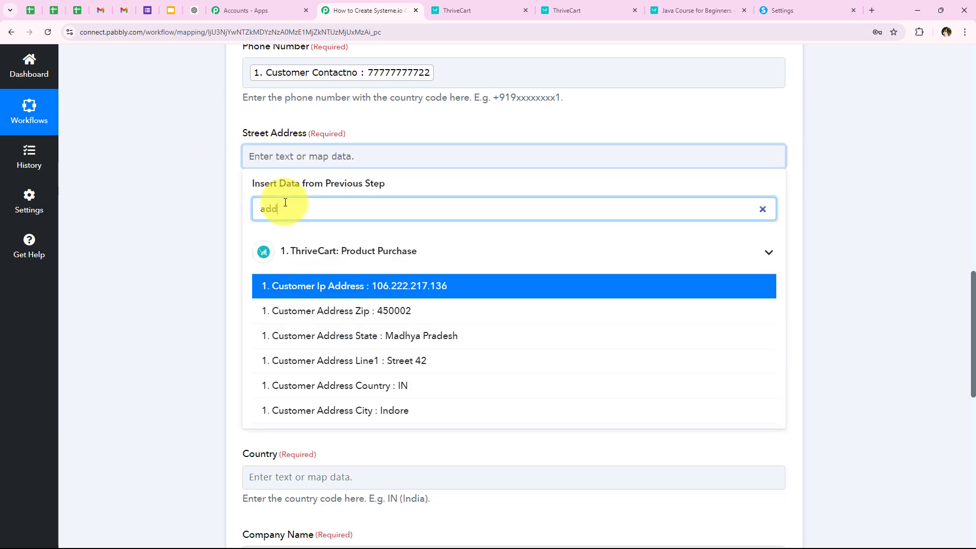
{"action": "left_click", "coordinate": [437, 361]}
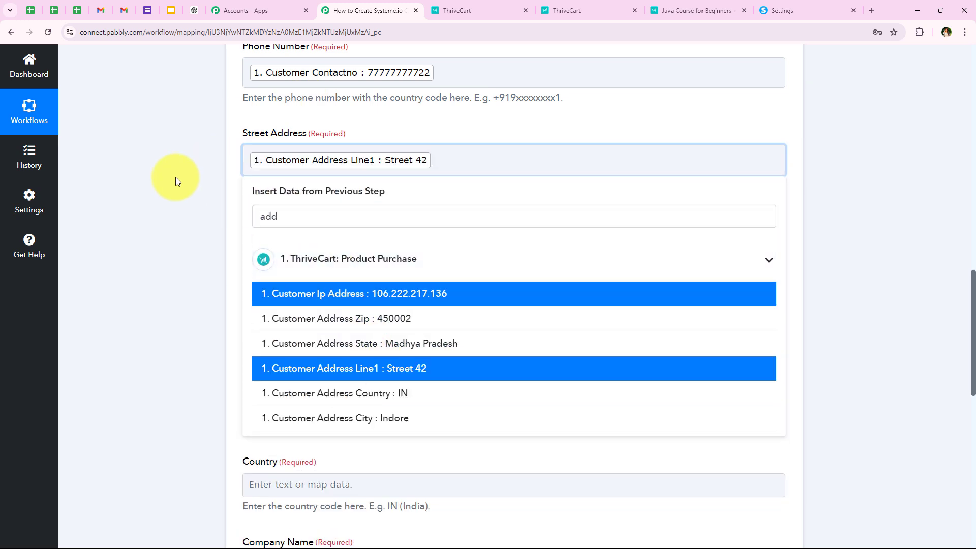
{"action": "left_click", "coordinate": [173, 175]}
Step: Map Postal Code to Customer Address Zip and City to Customer Address City
{"action": "scroll", "coordinate": [172, 175], "scroll_direction": "down", "scroll_amount": 1}
{"action": "left_click", "coordinate": [285, 192]}
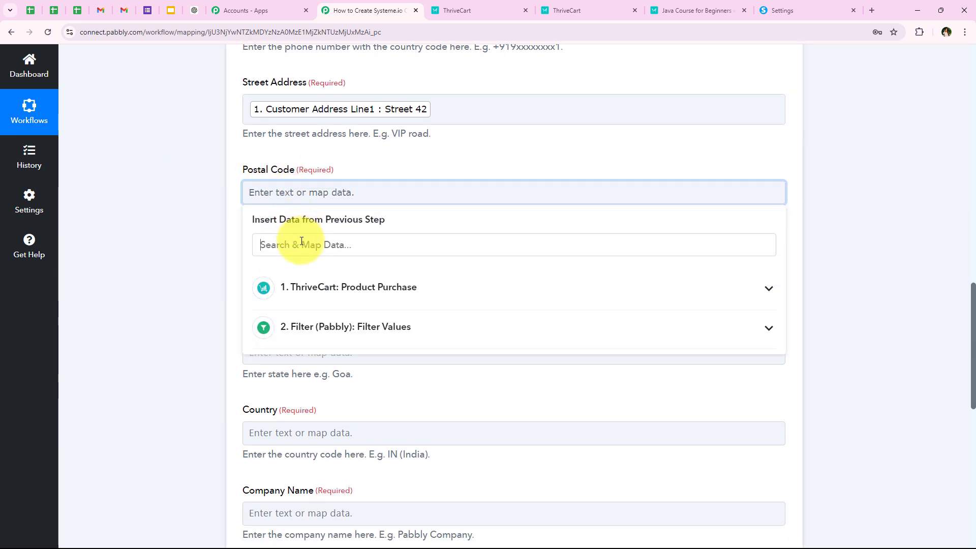
{"action": "left_click", "coordinate": [301, 241]}
{"action": "type", "text": "4"}
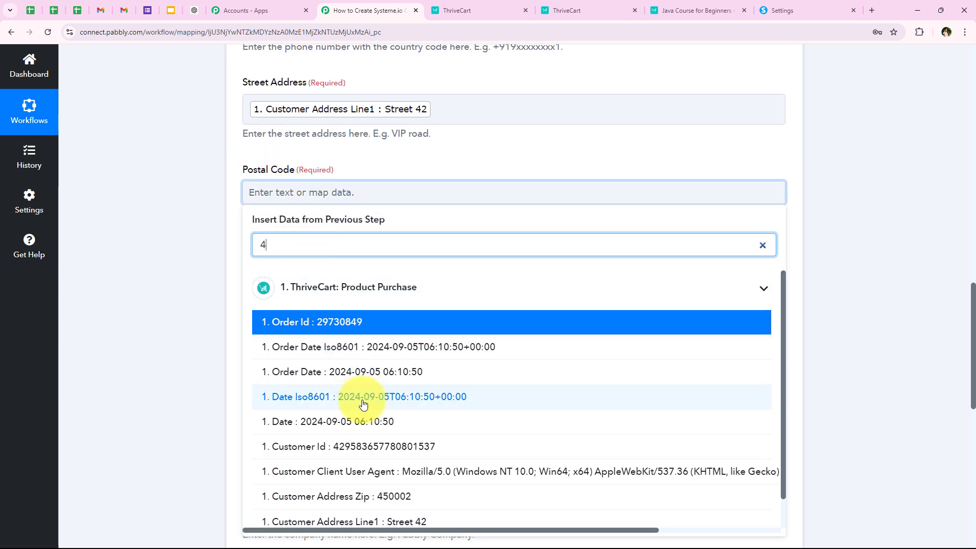
{"action": "left_click", "coordinate": [386, 497]}
{"action": "left_click", "coordinate": [179, 286]}
{"action": "scroll", "coordinate": [179, 286], "scroll_direction": "down", "scroll_amount": 1}
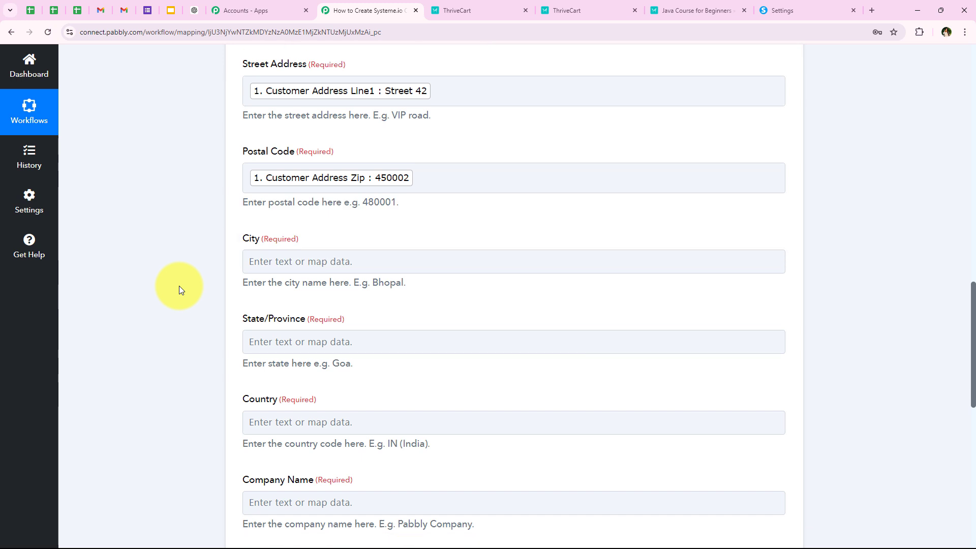
{"action": "left_click", "coordinate": [254, 229]}
{"action": "scroll", "coordinate": [305, 237], "scroll_direction": "down", "scroll_amount": 1}
{"action": "left_click", "coordinate": [318, 239]}
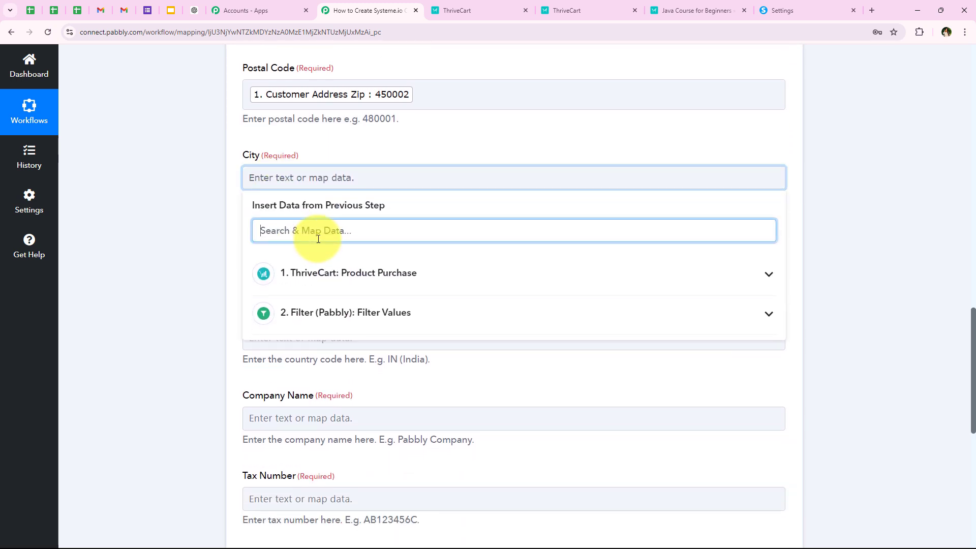
{"action": "type", "text": "cit"}
{"action": "left_click", "coordinate": [351, 306]}
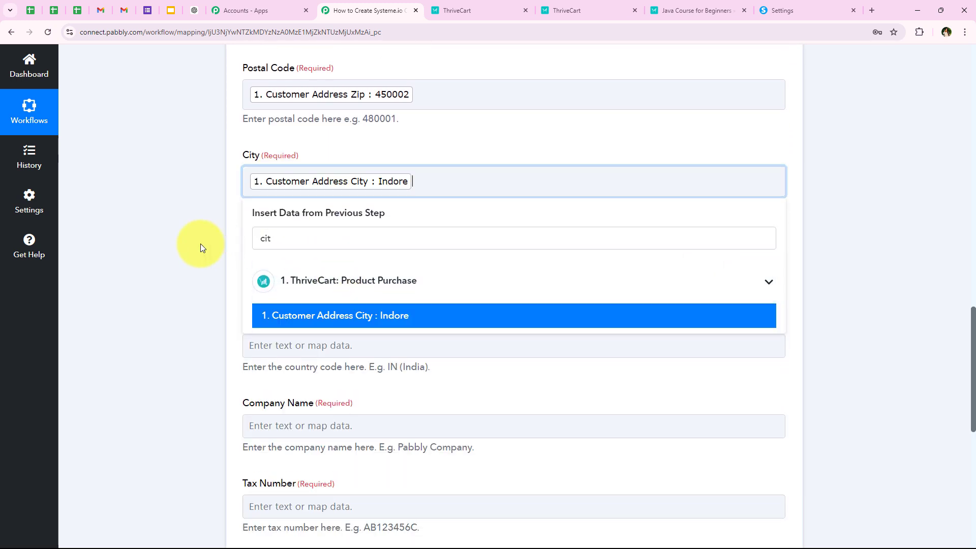
Step: Map State/Province and Country to Customer Address State and Customer Address Country
{"action": "scroll", "coordinate": [233, 262], "scroll_direction": "down", "scroll_amount": 2}
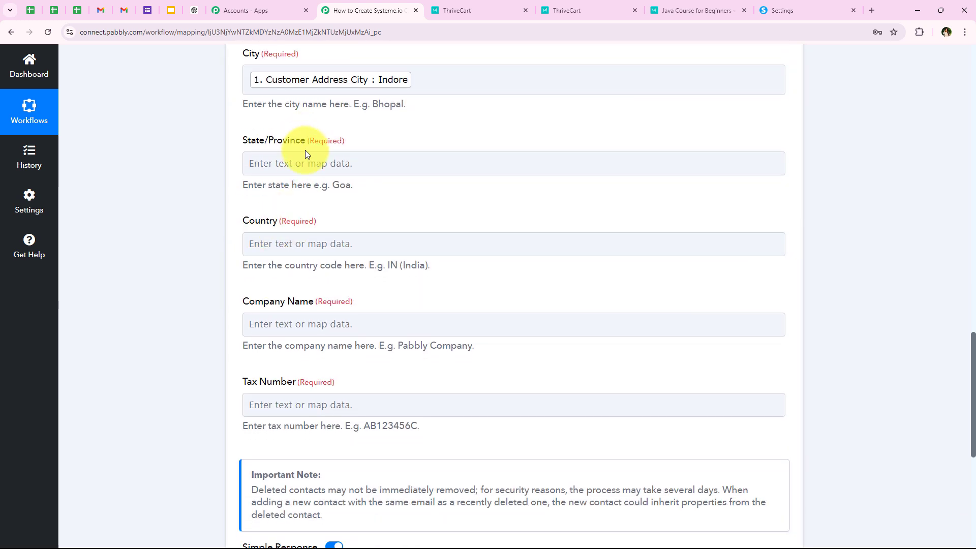
{"action": "left_click", "coordinate": [310, 158]}
{"action": "left_click", "coordinate": [311, 221]}
{"action": "type", "text": "ma"}
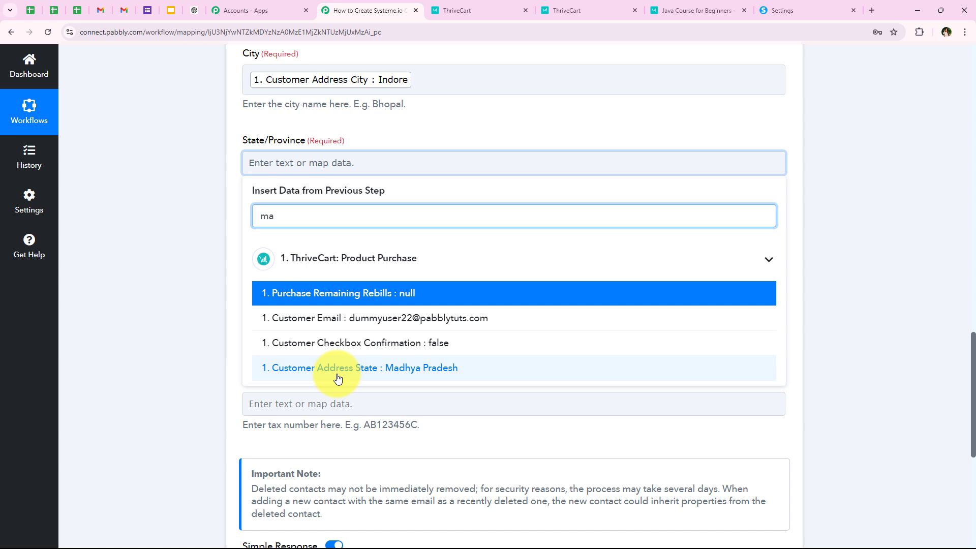
{"action": "left_click", "coordinate": [338, 377]}
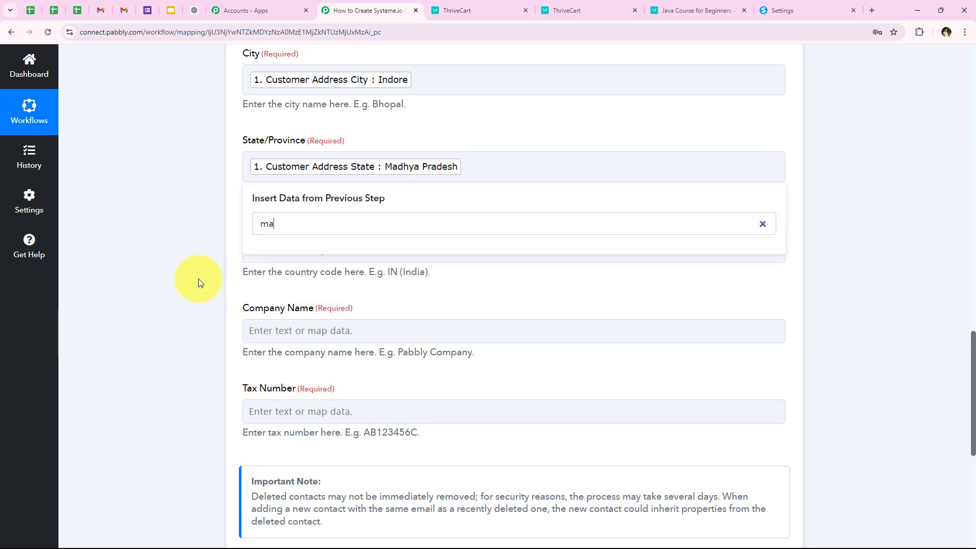
{"action": "left_click", "coordinate": [198, 279]}
{"action": "scroll", "coordinate": [198, 279], "scroll_direction": "down", "scroll_amount": 3}
{"action": "left_click", "coordinate": [285, 149]}
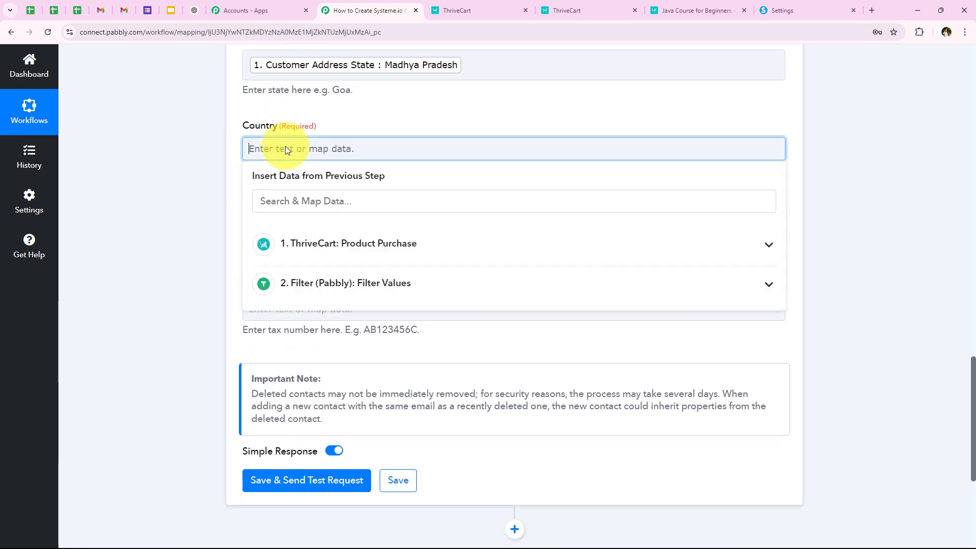
{"action": "type", "text": "i"}
{"action": "key", "text": "BackSpace"}
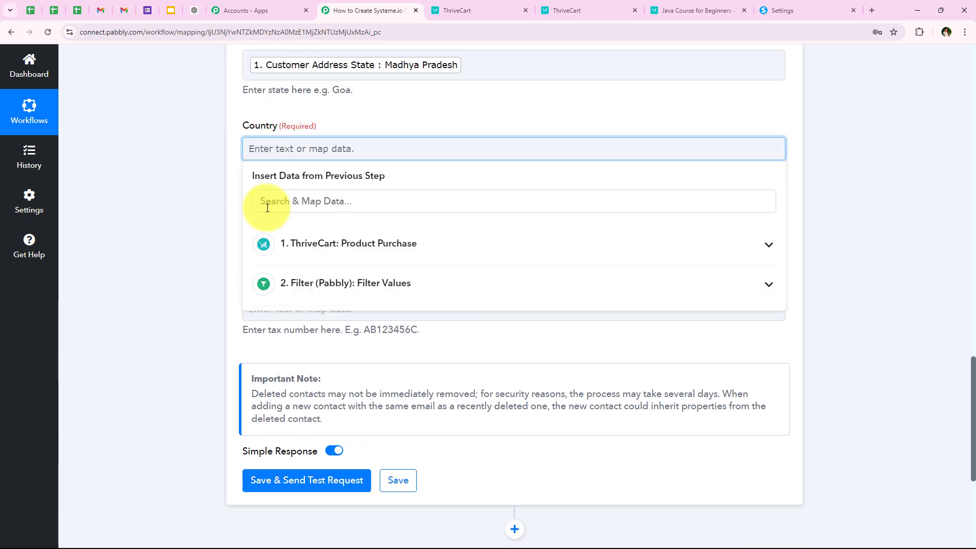
{"action": "left_click", "coordinate": [317, 199]}
{"action": "type", "text": "in"}
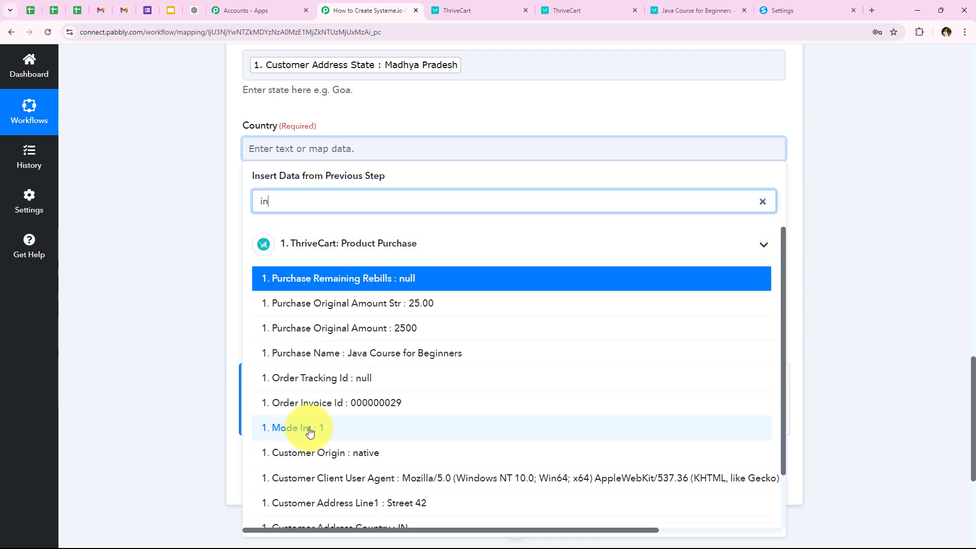
{"action": "scroll", "coordinate": [309, 432], "scroll_direction": "down", "scroll_amount": 3}
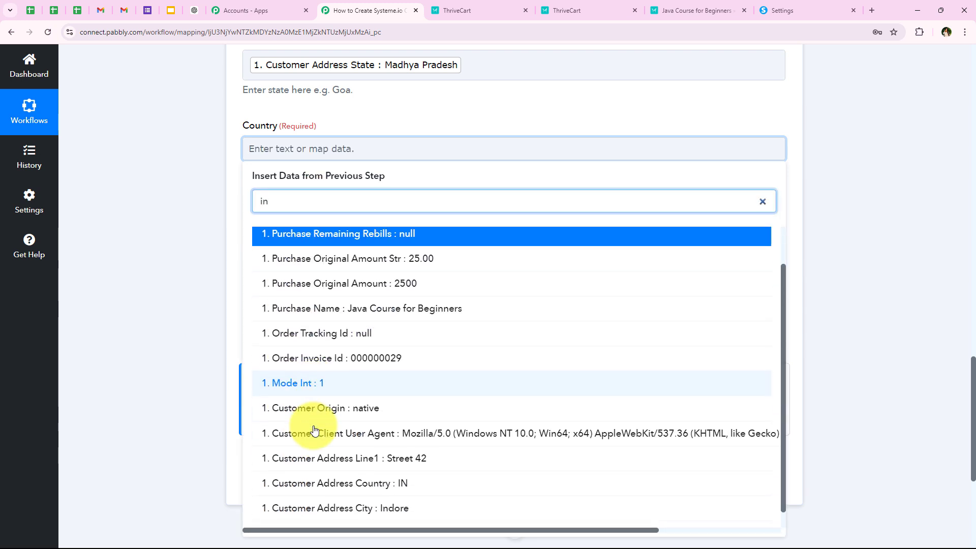
{"action": "left_click", "coordinate": [393, 527]}
{"action": "left_click", "coordinate": [159, 268]}
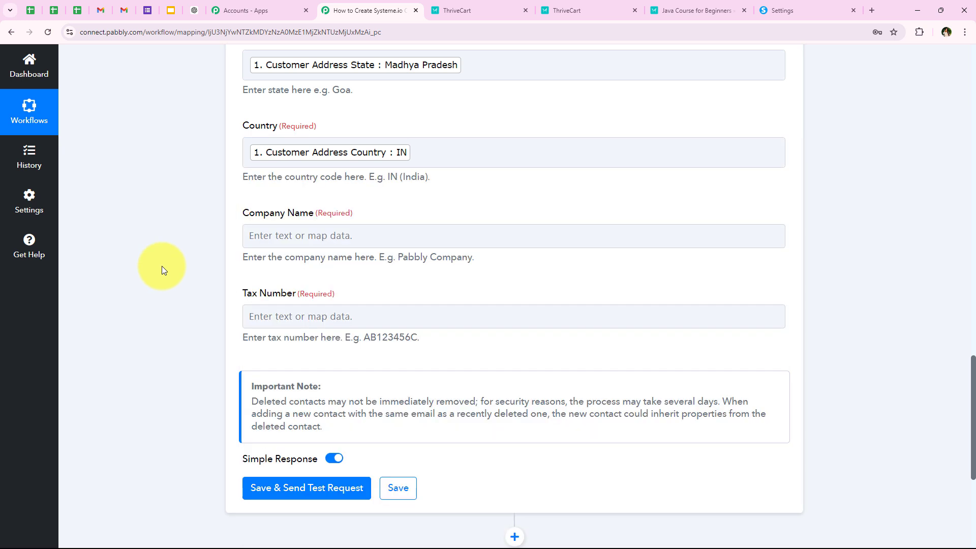
{"action": "scroll", "coordinate": [388, 233], "scroll_direction": "down", "scroll_amount": 1}
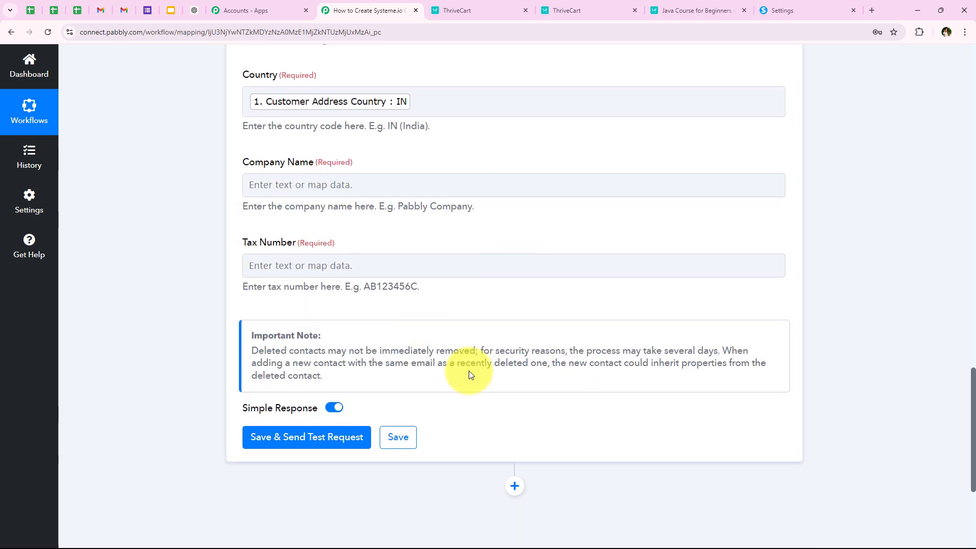
Step: Set Company Name to the fixed value 'Pabbly' and Tax Number to 'None'
{"action": "left_click", "coordinate": [275, 189]}
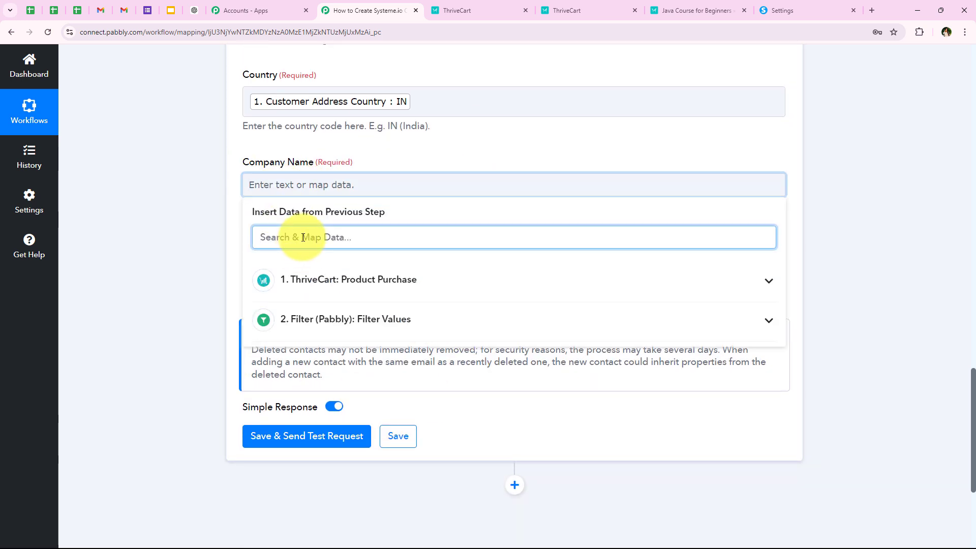
{"action": "type", "text": "com"}
{"action": "key", "text": "BackSpace"}
{"action": "key", "text": "BackSpace"}
{"action": "key", "text": "BackSpace"}
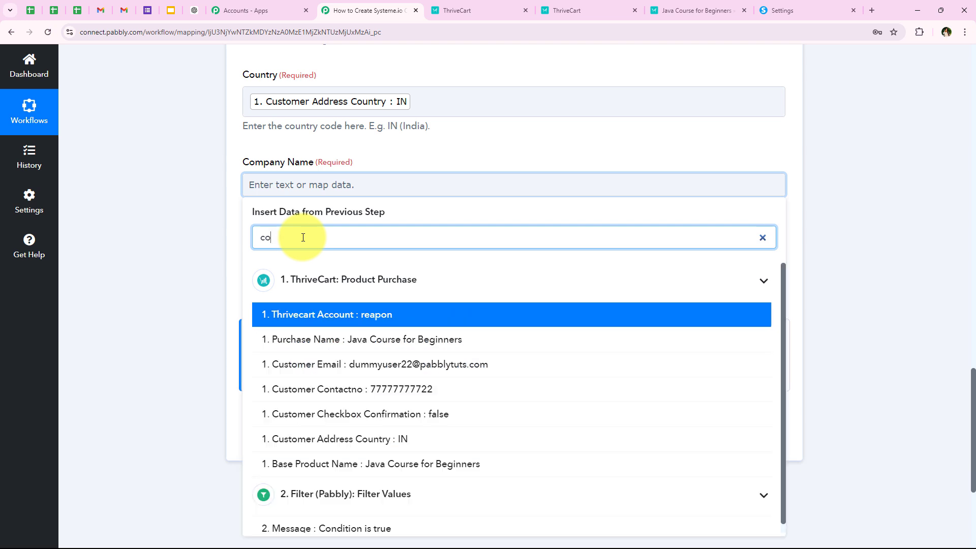
{"action": "left_click", "coordinate": [160, 199]}
{"action": "left_click", "coordinate": [268, 186]}
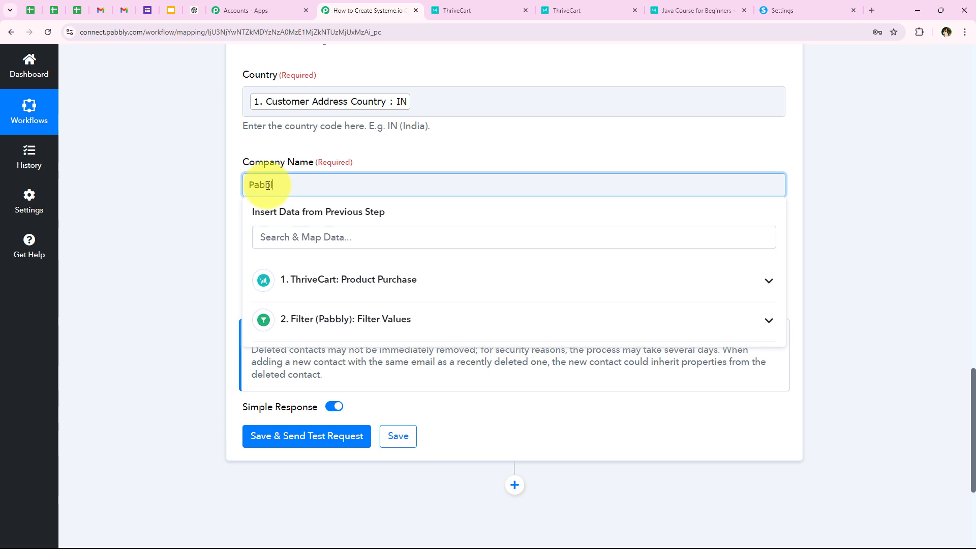
{"action": "left_click", "coordinate": [222, 209]}
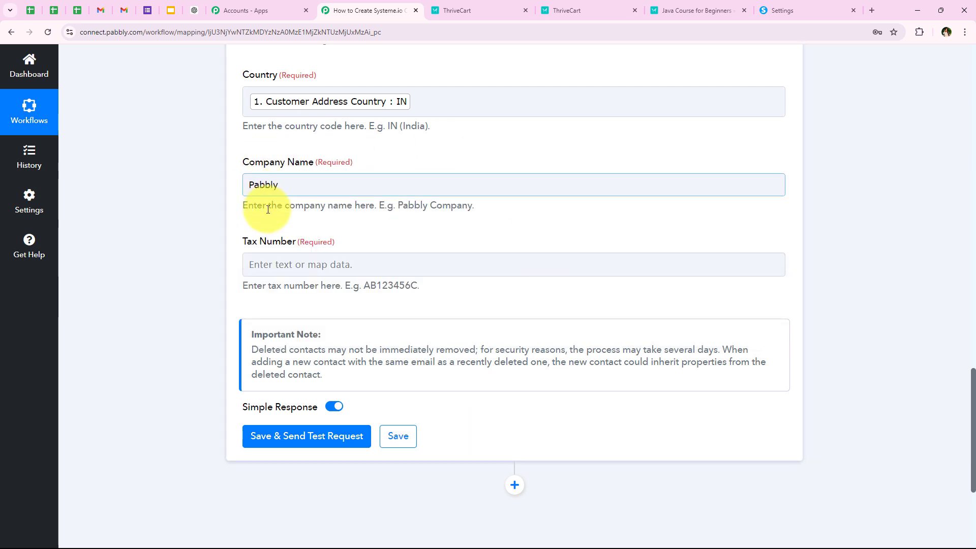
{"action": "left_click", "coordinate": [296, 257]}
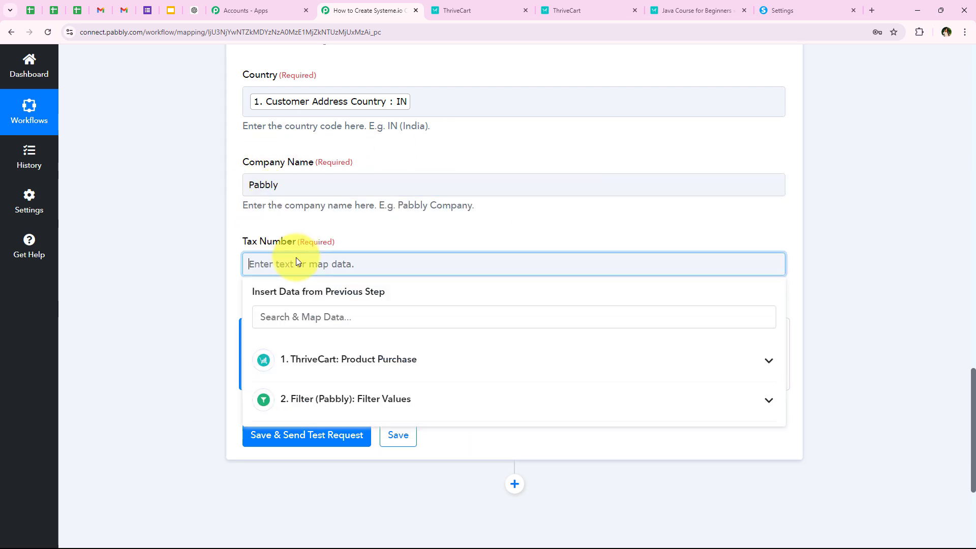
{"action": "type", "text": "None"}
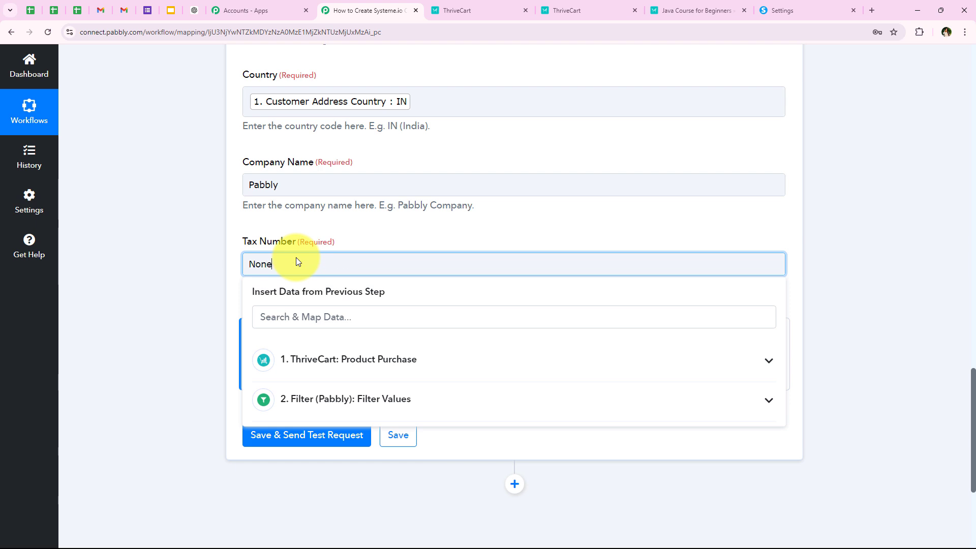
{"action": "left_click", "coordinate": [217, 277]}
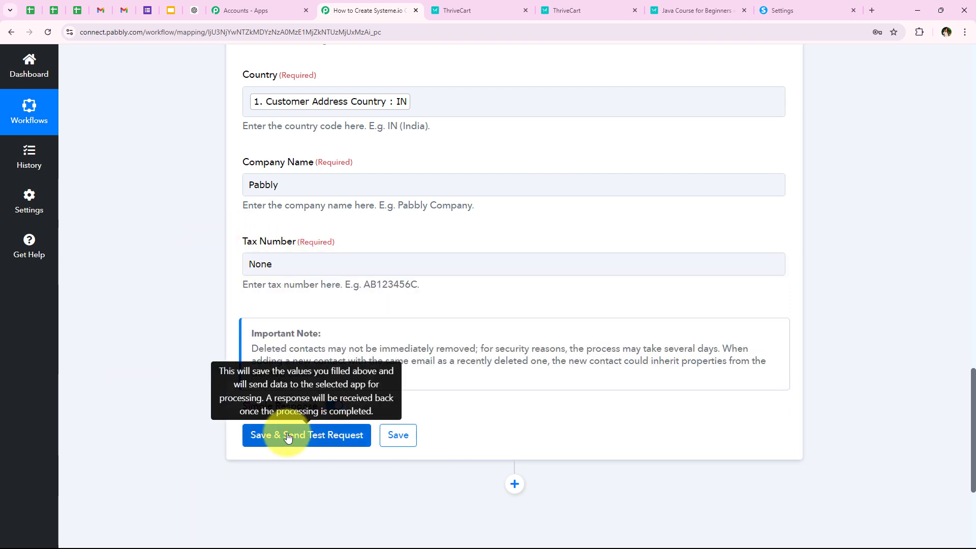
Step: Save and test the Create Contact step, reviewing the returned contact Id 287015397 and email
{"action": "left_click", "coordinate": [261, 437]}
{"action": "scroll", "coordinate": [167, 164], "scroll_direction": "down", "scroll_amount": 3}
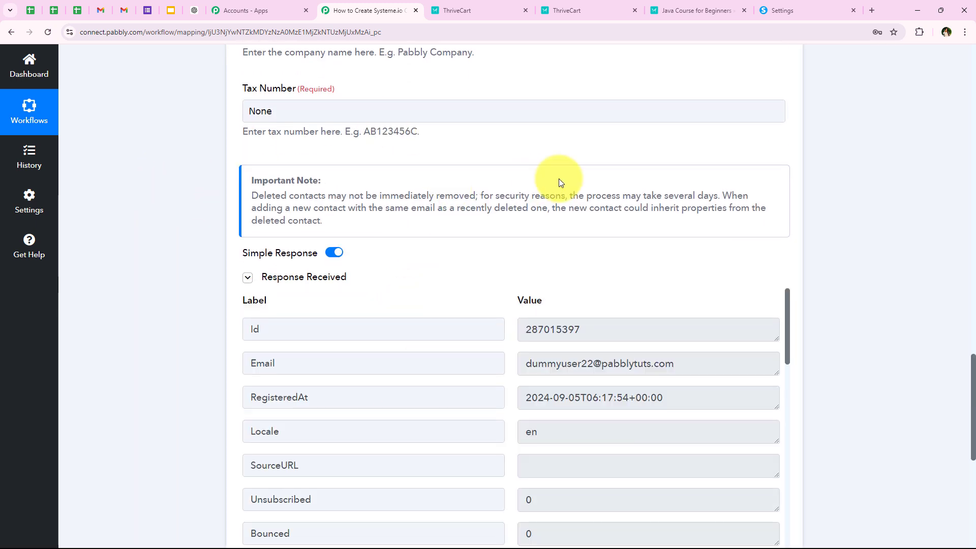
{"action": "scroll", "coordinate": [559, 182], "scroll_direction": "down", "scroll_amount": 2}
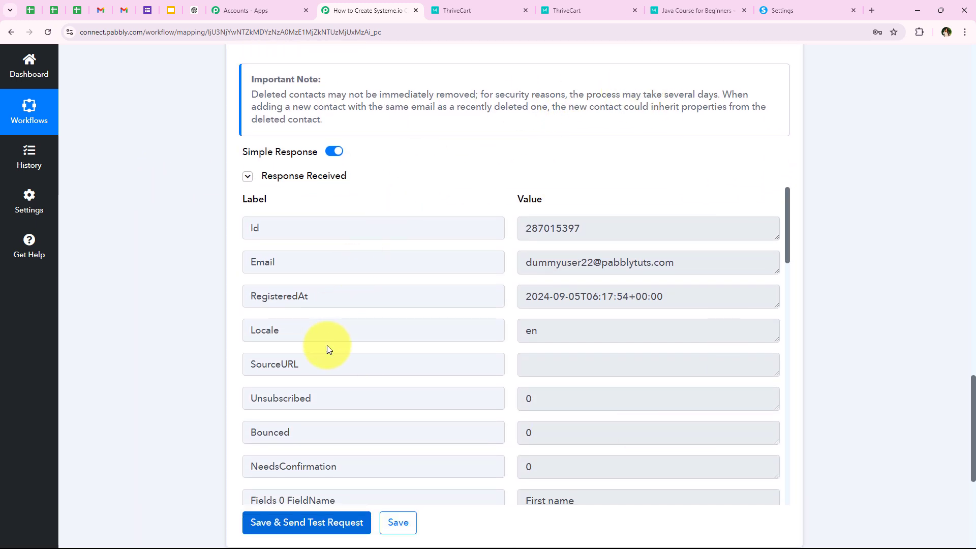
{"action": "left_click", "coordinate": [737, 262]}
{"action": "scroll", "coordinate": [613, 435], "scroll_direction": "down", "scroll_amount": 6}
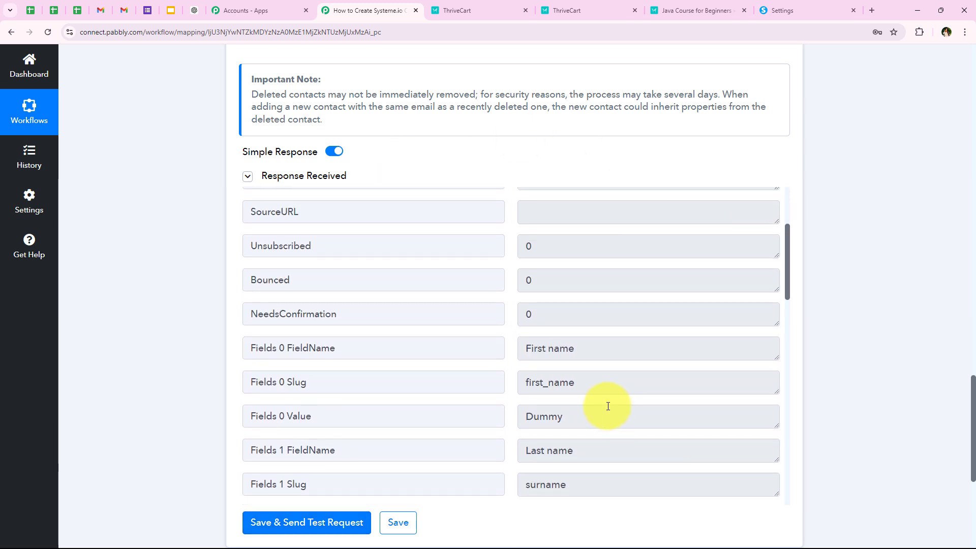
{"action": "scroll", "coordinate": [539, 376], "scroll_direction": "down", "scroll_amount": 4}
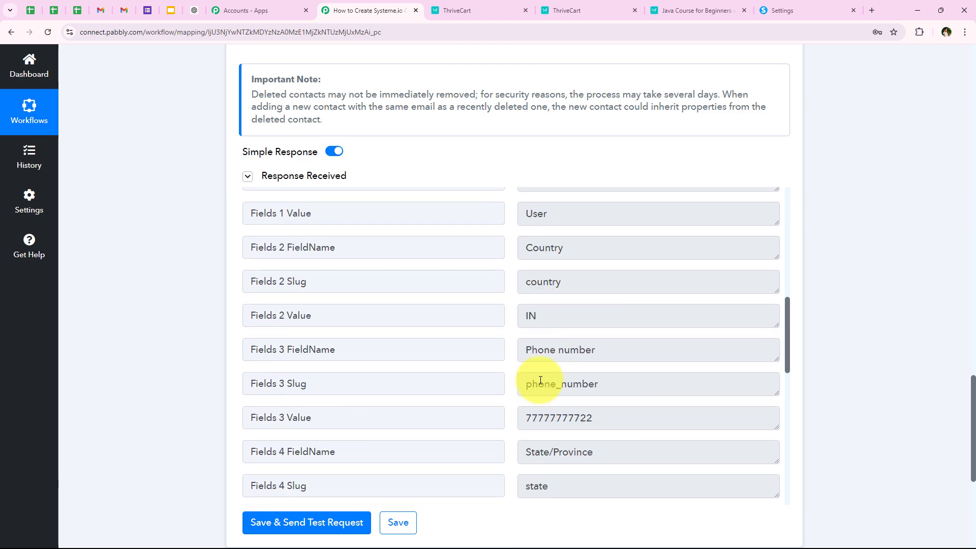
{"action": "scroll", "coordinate": [203, 400], "scroll_direction": "up", "scroll_amount": 1}
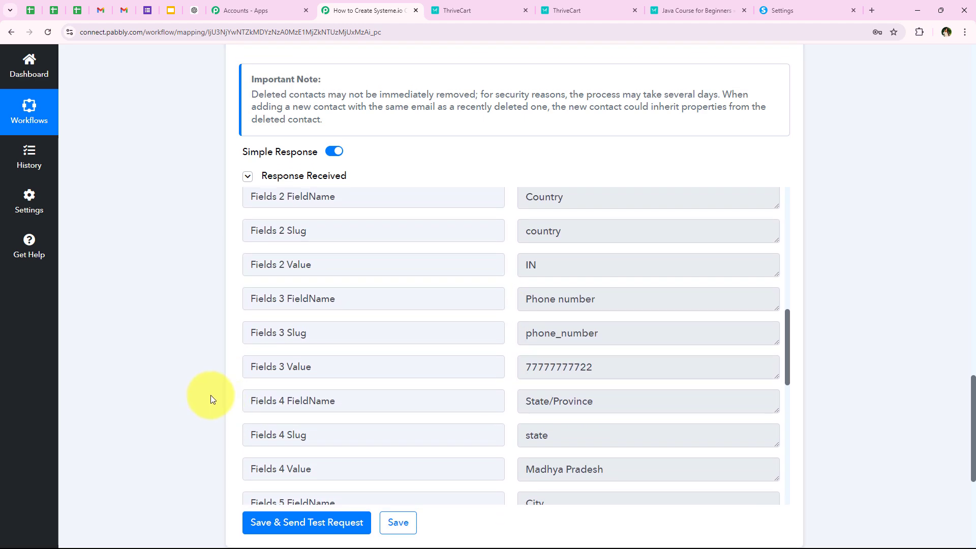
{"action": "scroll", "coordinate": [201, 283], "scroll_direction": "up", "scroll_amount": 15}
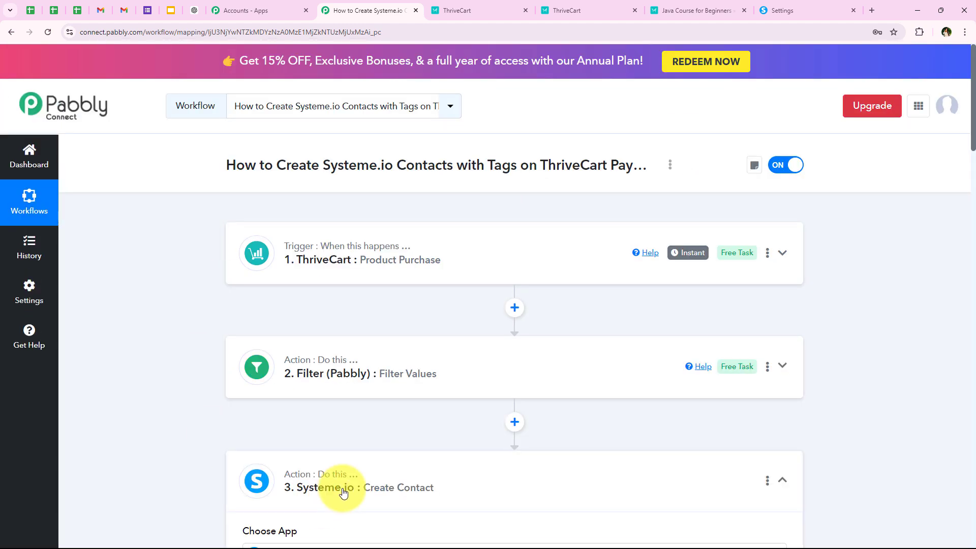
Step: Reload the Systeme.io contacts list and inspect the new test contact dated 09/05/2024 at the top
{"action": "left_click", "coordinate": [783, 10]}
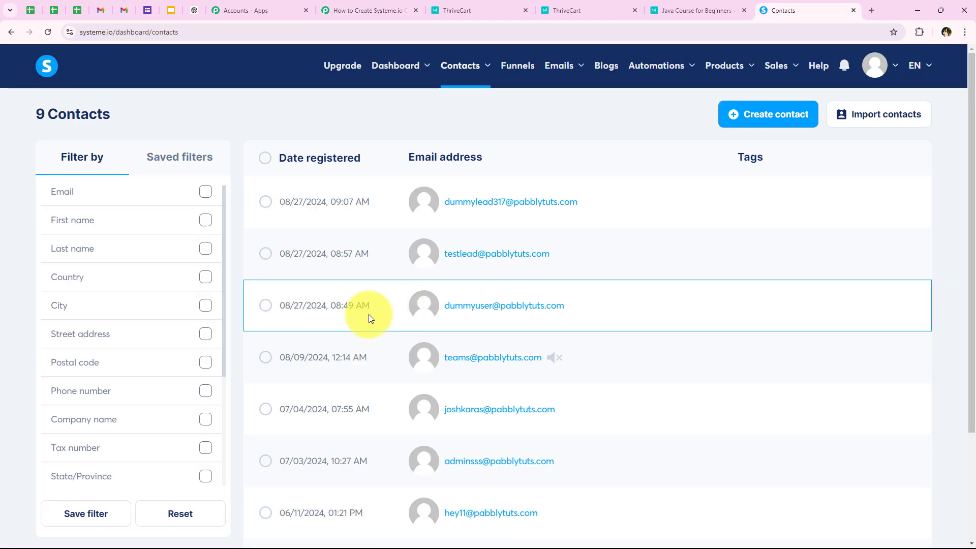
{"action": "left_click", "coordinate": [48, 39]}
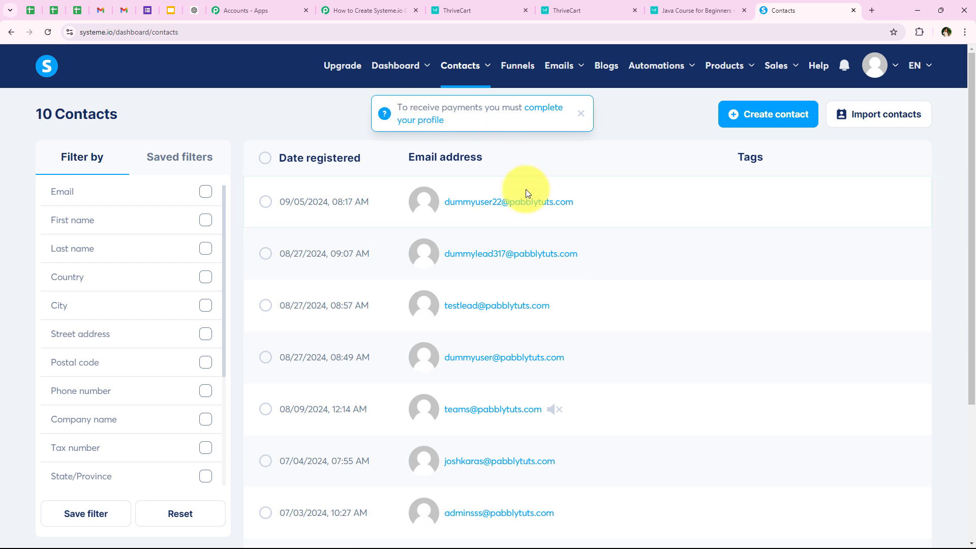
{"action": "mouse_move", "coordinate": [526, 205]}
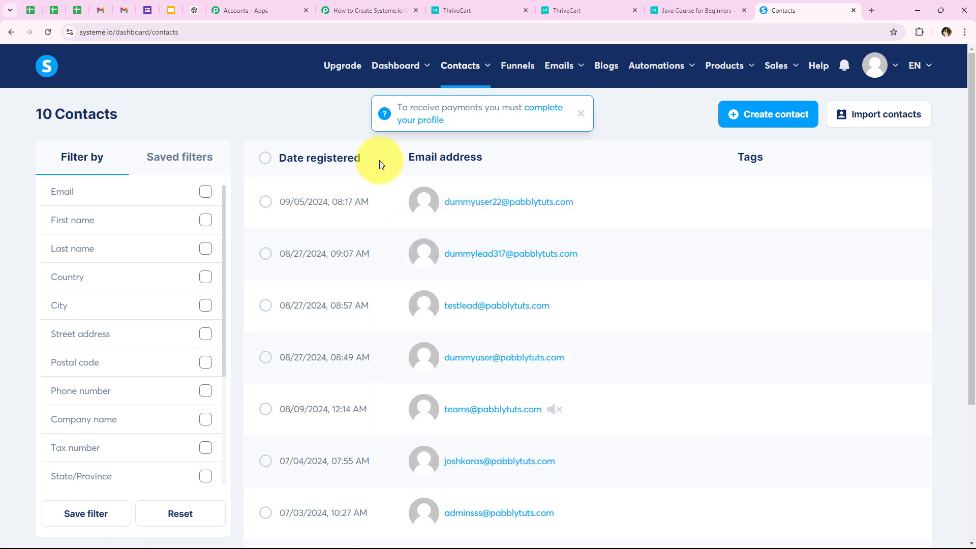
Step: Add a step after Create Contact using Systeme.io's Add Tag to Contact action event
{"action": "left_click", "coordinate": [358, 10]}
{"action": "scroll", "coordinate": [273, 310], "scroll_direction": "down", "scroll_amount": 4}
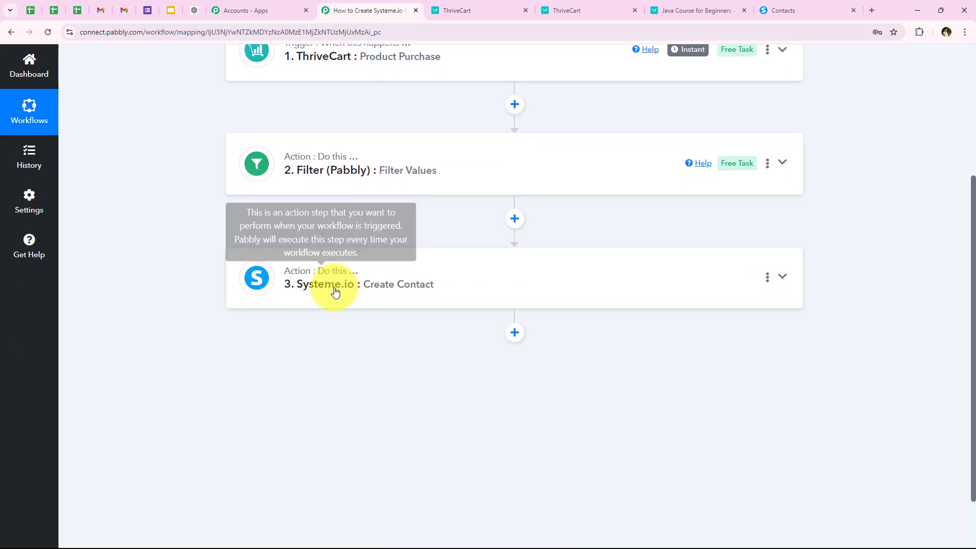
{"action": "left_click", "coordinate": [516, 334]}
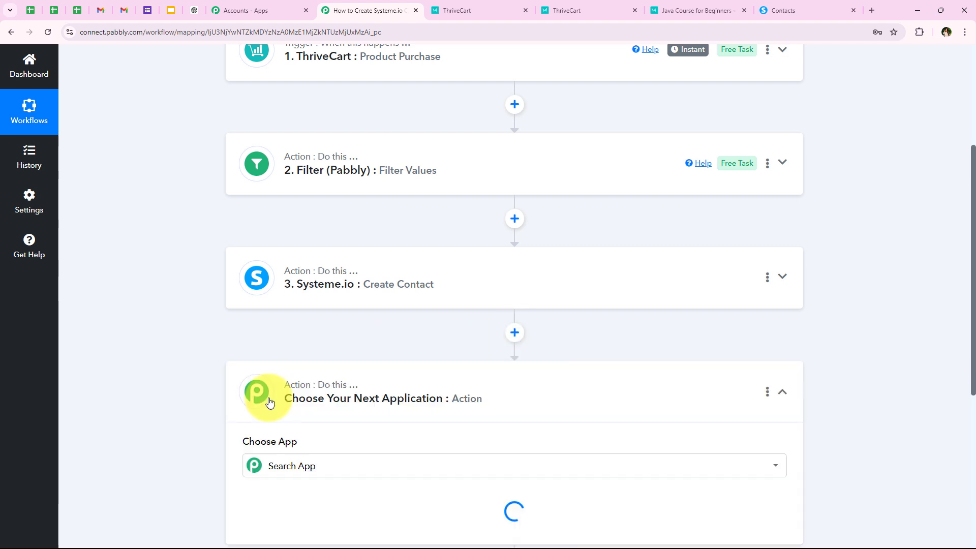
{"action": "scroll", "coordinate": [158, 408], "scroll_direction": "down", "scroll_amount": 3}
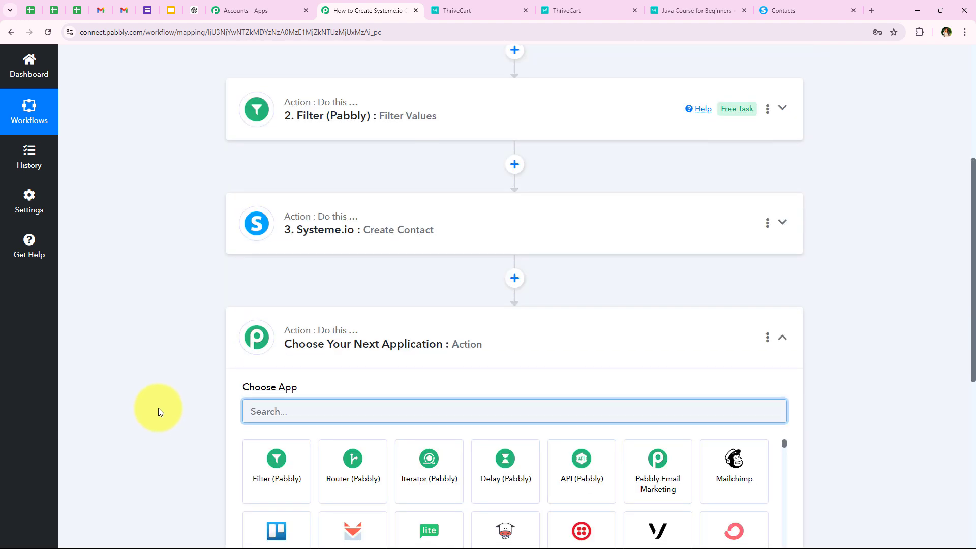
{"action": "type", "text": "S"}
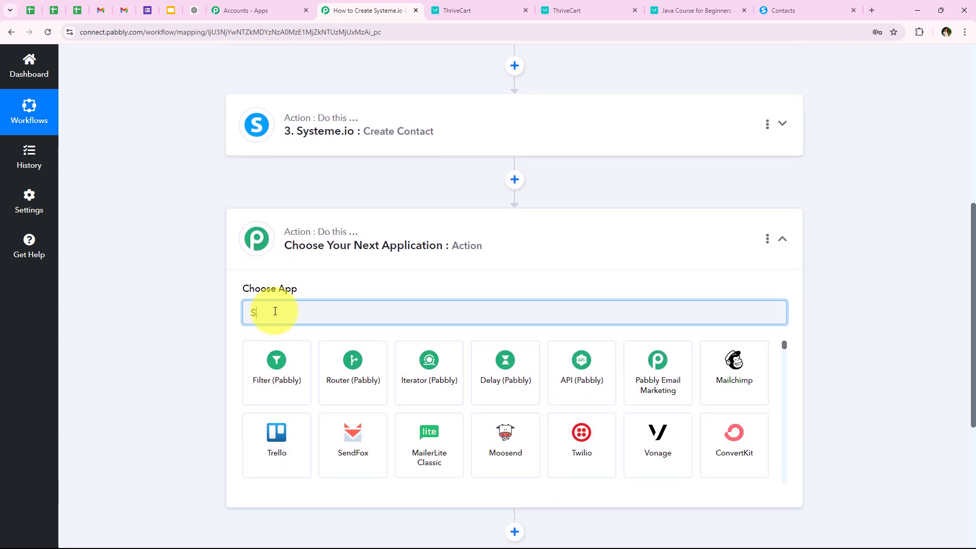
{"action": "type", "text": "y"}
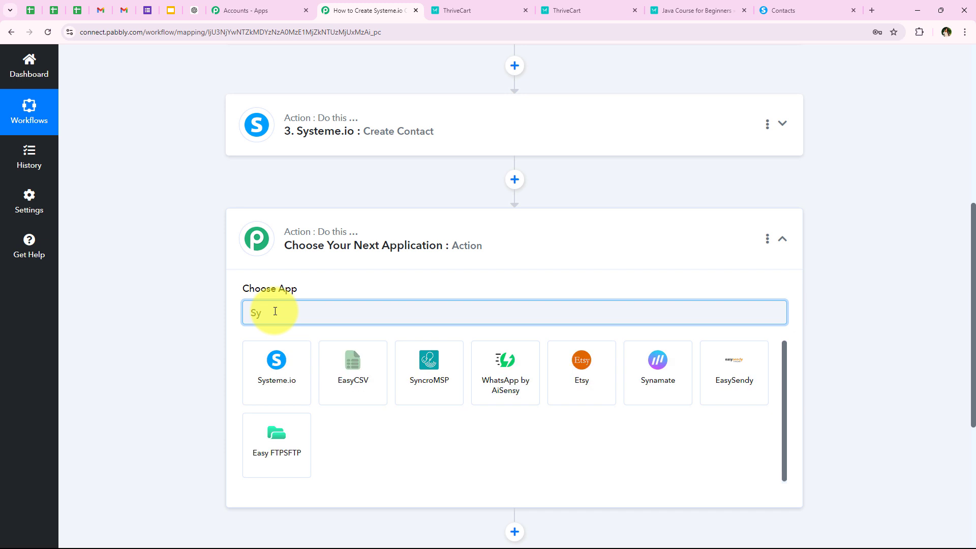
{"action": "type", "text": "steme"}
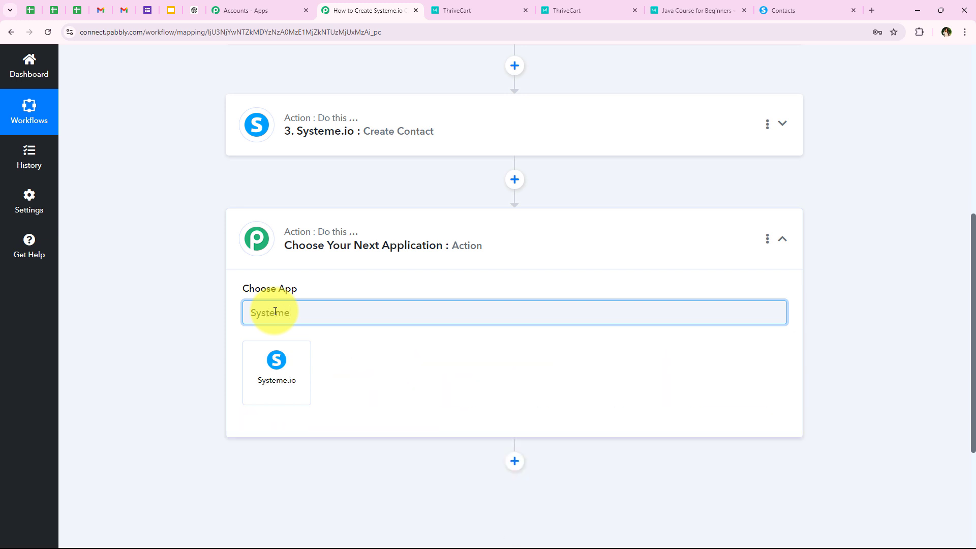
{"action": "left_click", "coordinate": [259, 375]}
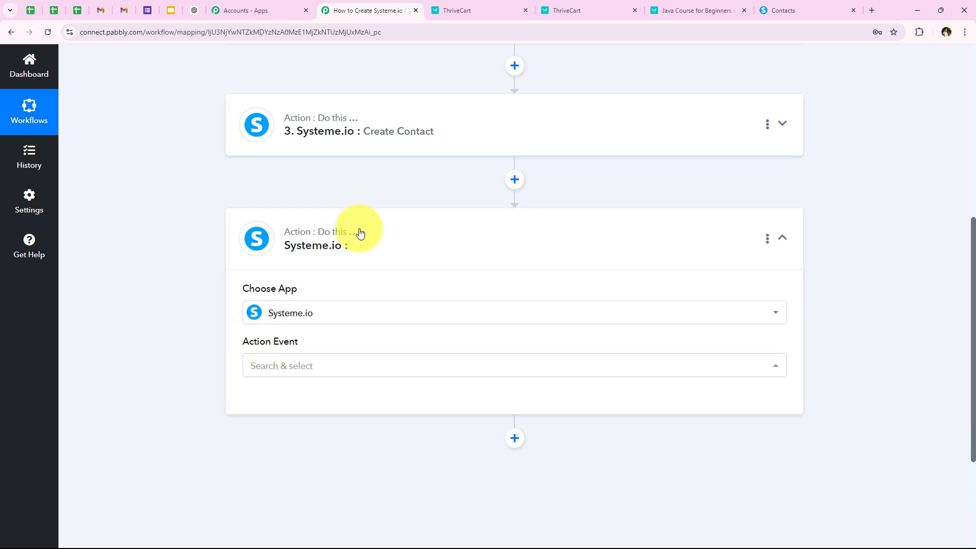
{"action": "left_click", "coordinate": [276, 368]}
{"action": "scroll", "coordinate": [313, 255], "scroll_direction": "down", "scroll_amount": 5}
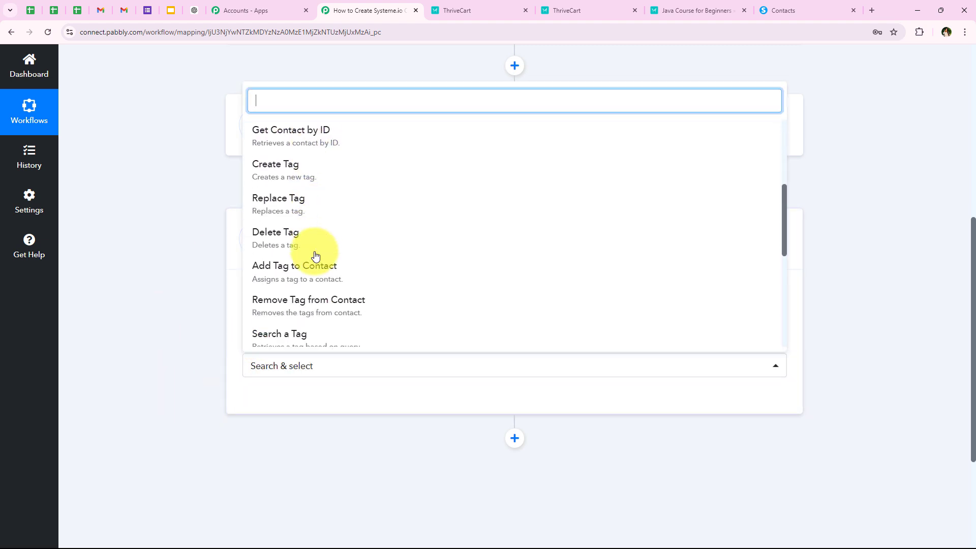
{"action": "left_click", "coordinate": [301, 266]}
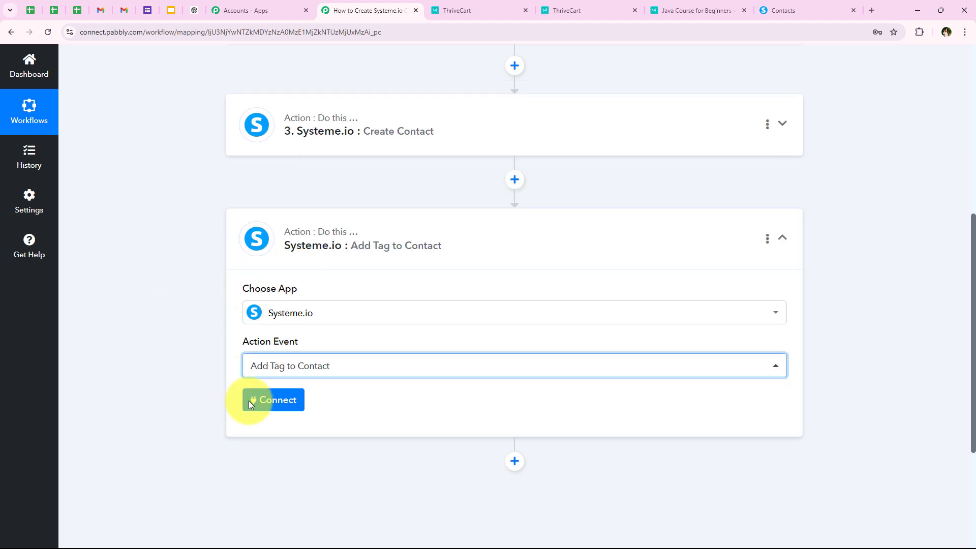
{"action": "left_click", "coordinate": [299, 408]}
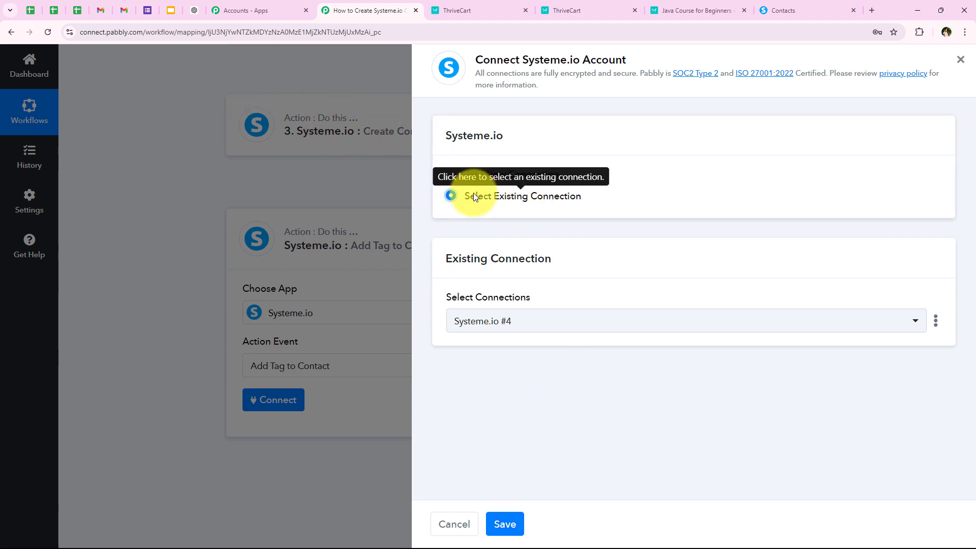
Step: Save the existing Systeme.io #4 connection and review the Contact ID options, leaving them unchanged
{"action": "left_click", "coordinate": [515, 527]}
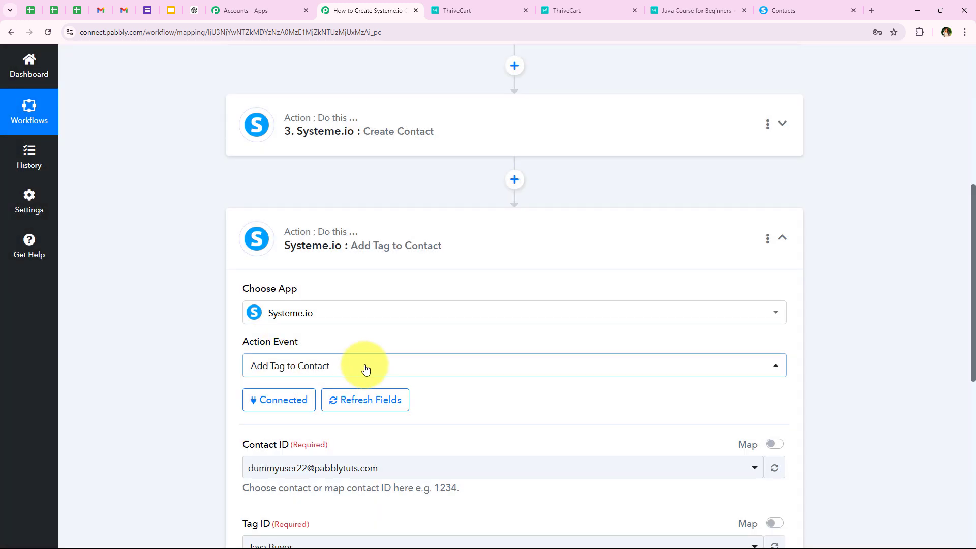
{"action": "scroll", "coordinate": [366, 370], "scroll_direction": "down", "scroll_amount": 3}
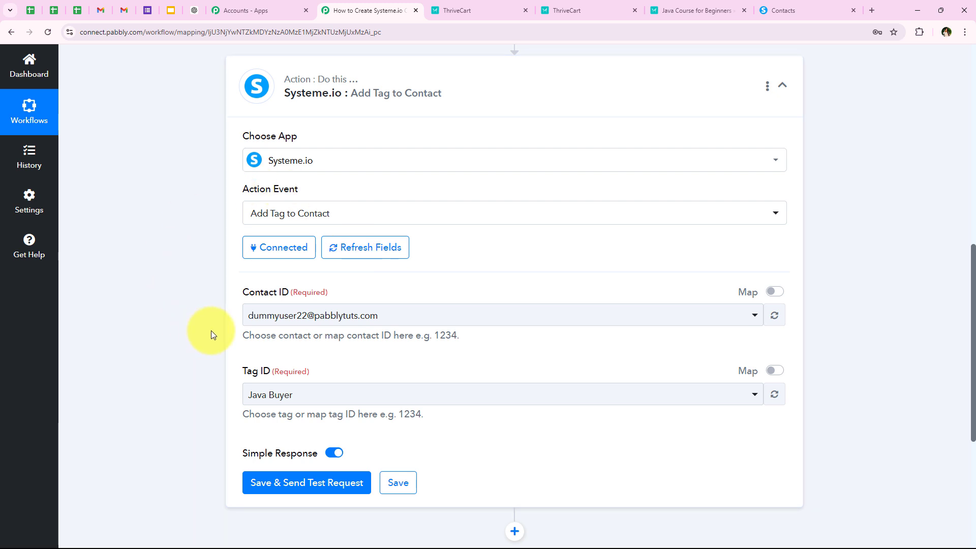
{"action": "scroll", "coordinate": [254, 264], "scroll_direction": "down", "scroll_amount": 1}
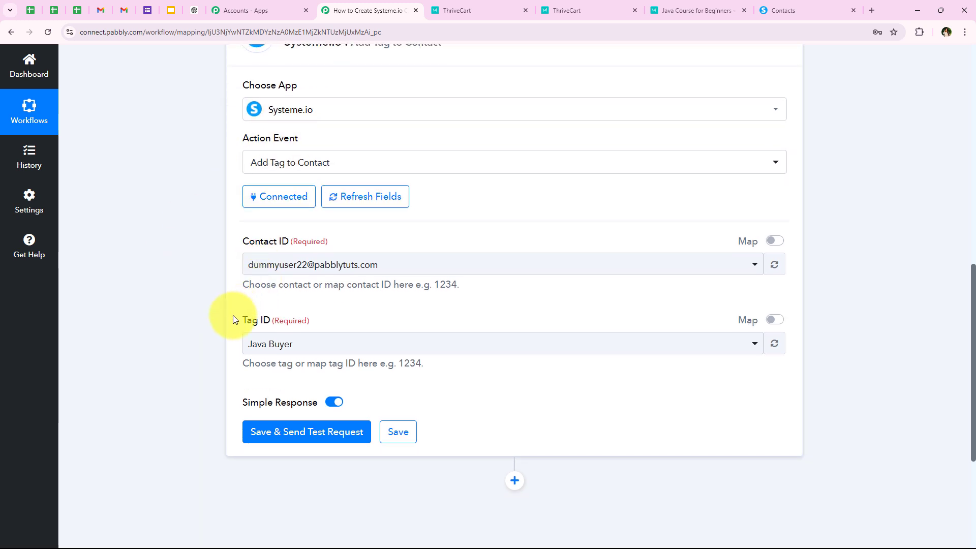
{"action": "scroll", "coordinate": [275, 331], "scroll_direction": "down", "scroll_amount": 1}
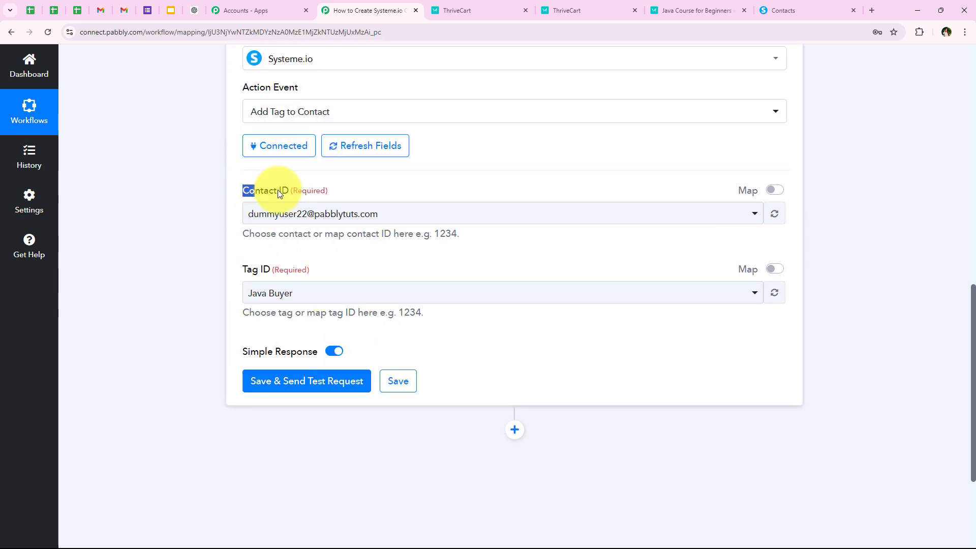
{"action": "left_click_drag", "start_coordinate": [278, 190], "coordinate": [286, 190]}
{"action": "left_click", "coordinate": [600, 223]}
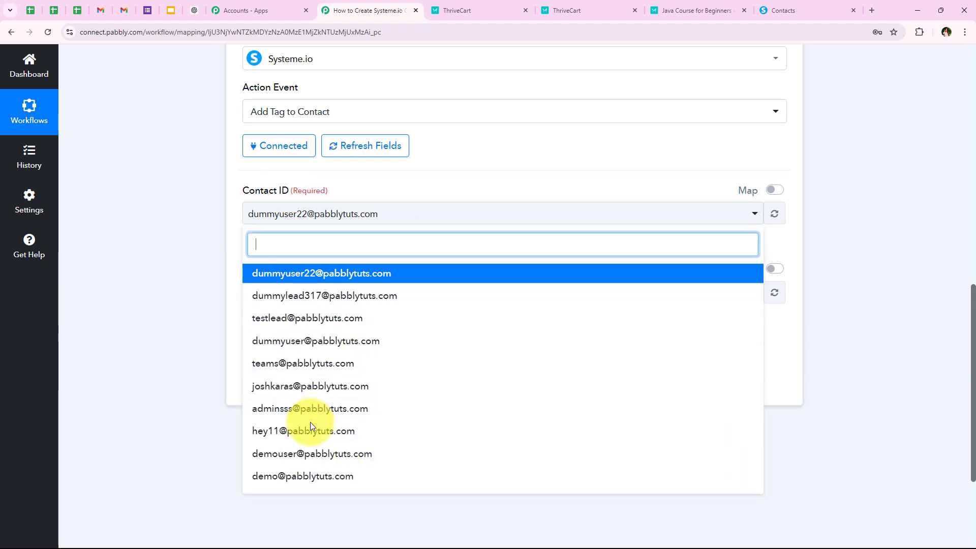
{"action": "left_click", "coordinate": [188, 232]}
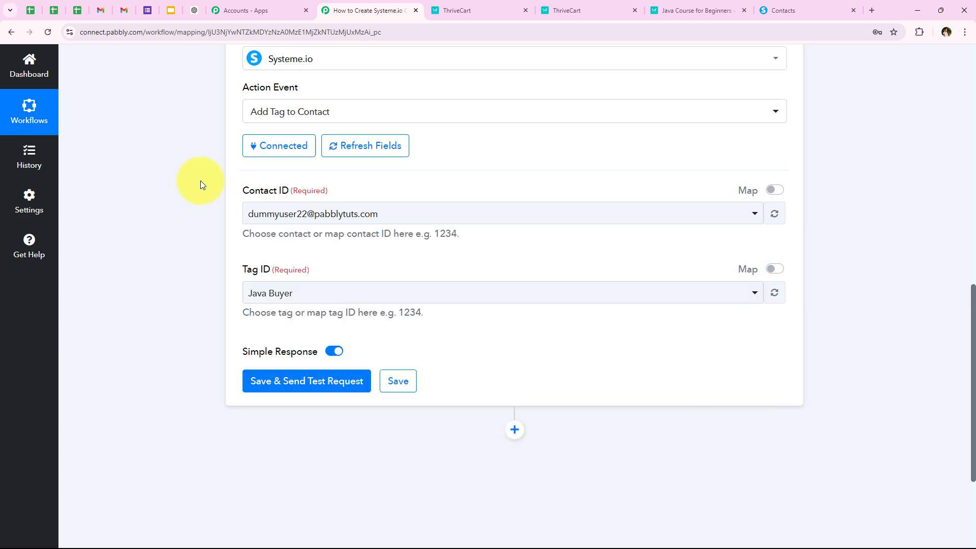
{"action": "scroll", "coordinate": [203, 241], "scroll_direction": "up", "scroll_amount": 3}
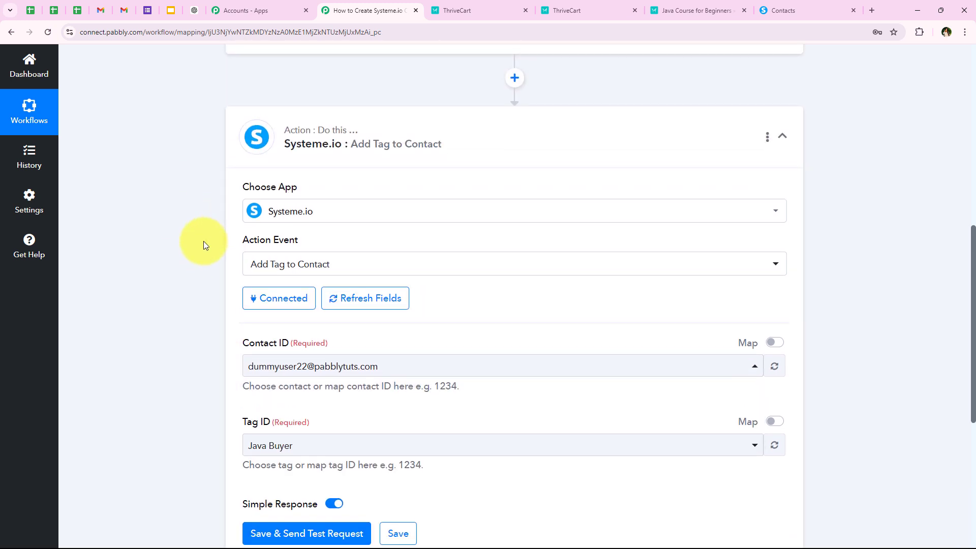
{"action": "scroll", "coordinate": [203, 242], "scroll_direction": "up", "scroll_amount": 3}
{"action": "scroll", "coordinate": [203, 258], "scroll_direction": "down", "scroll_amount": 3}
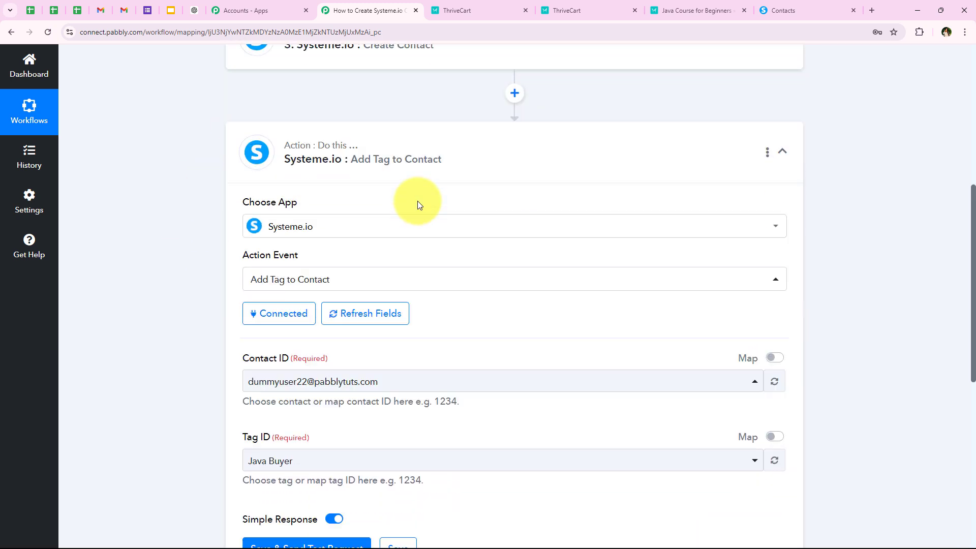
{"action": "scroll", "coordinate": [236, 420], "scroll_direction": "down", "scroll_amount": 2}
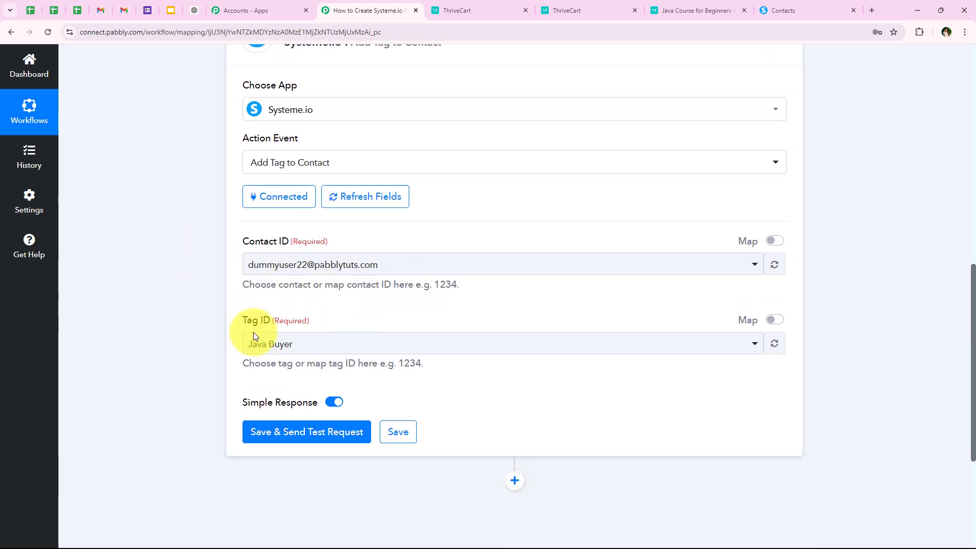
{"action": "left_click", "coordinate": [776, 244]}
{"action": "left_click_drag", "start_coordinate": [367, 262], "coordinate": [158, 278]}
{"action": "key", "text": "BackSpace"}
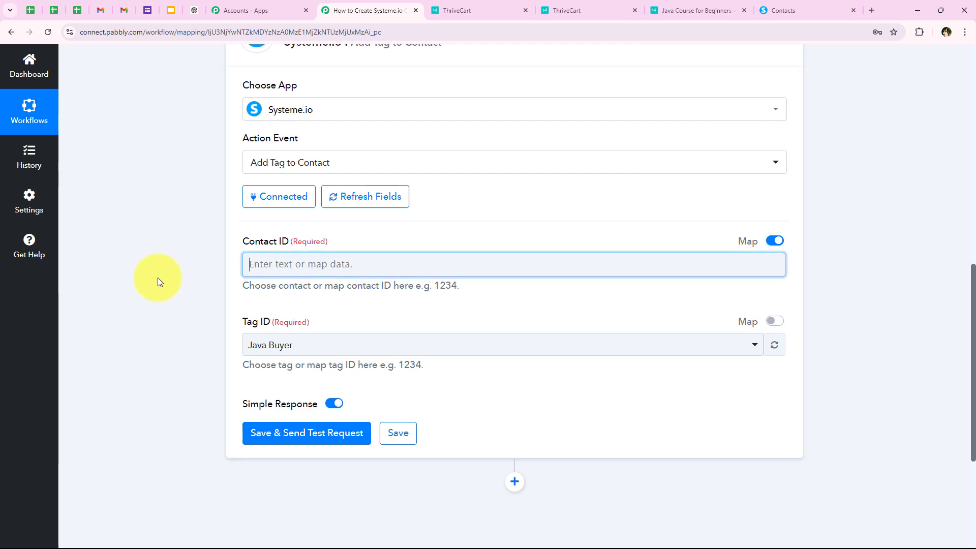
Step: Map Contact ID to the Id output of the Systeme.io Create Contact step
{"action": "left_click", "coordinate": [312, 260]}
{"action": "scroll", "coordinate": [202, 245], "scroll_direction": "down", "scroll_amount": 4}
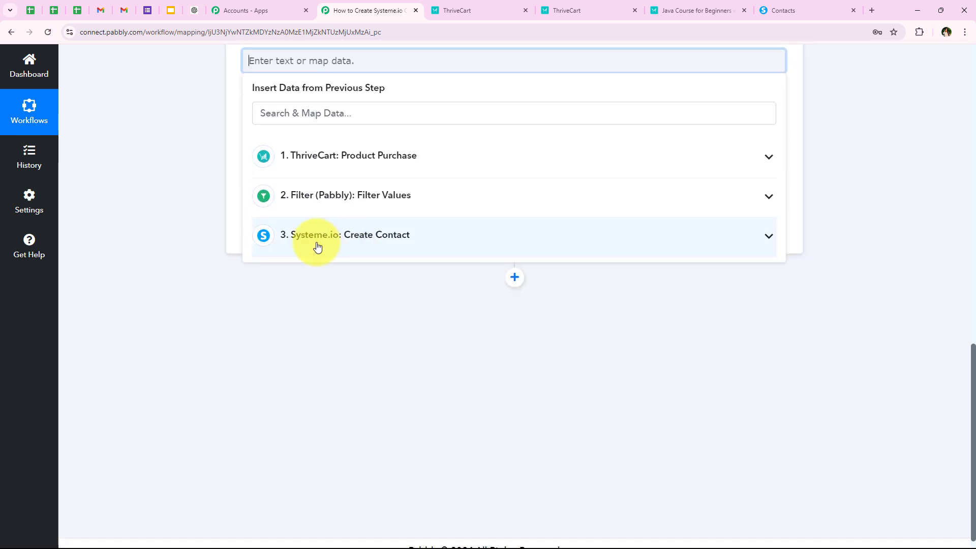
{"action": "left_click", "coordinate": [379, 236]}
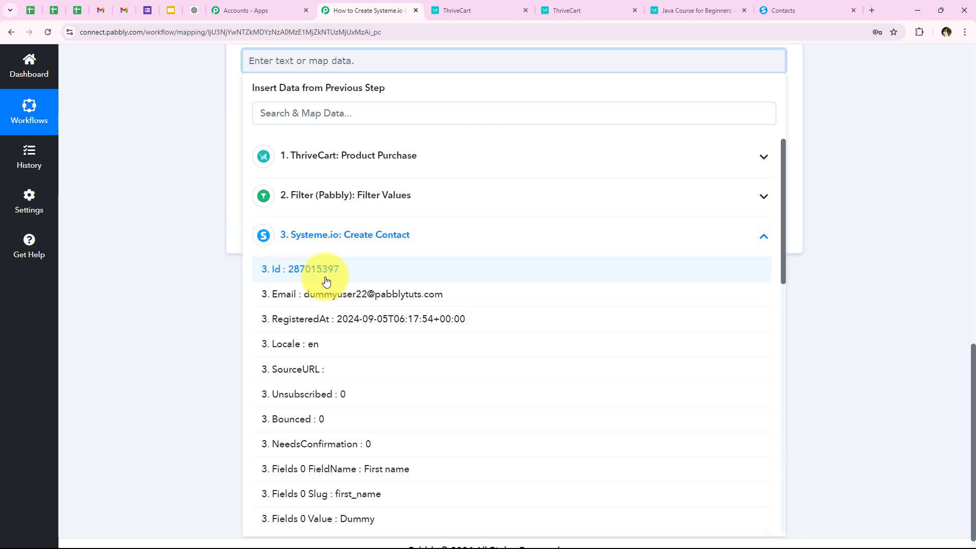
{"action": "left_click", "coordinate": [370, 275]}
{"action": "left_click", "coordinate": [170, 230]}
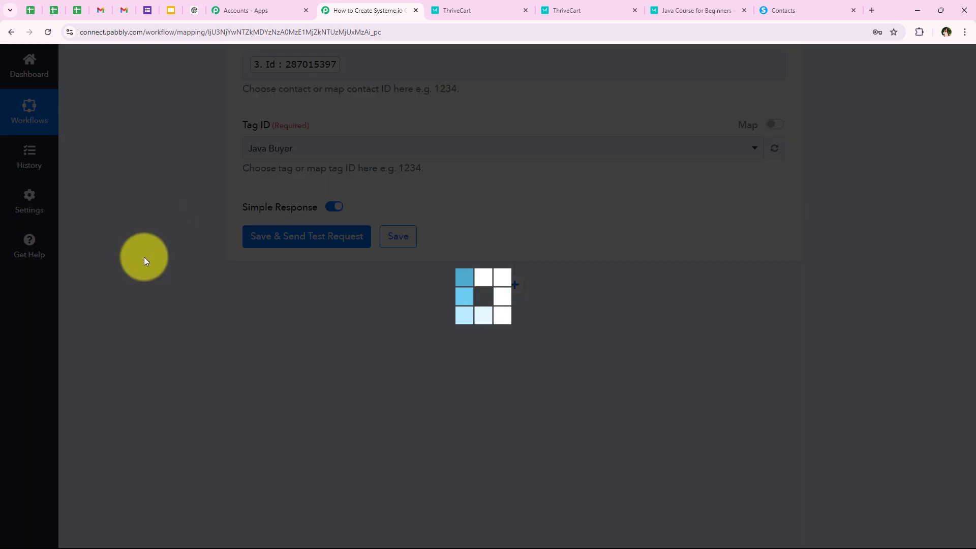
Step: Set Tag ID to Java Buyer
{"action": "scroll", "coordinate": [344, 268], "scroll_direction": "up", "scroll_amount": 3}
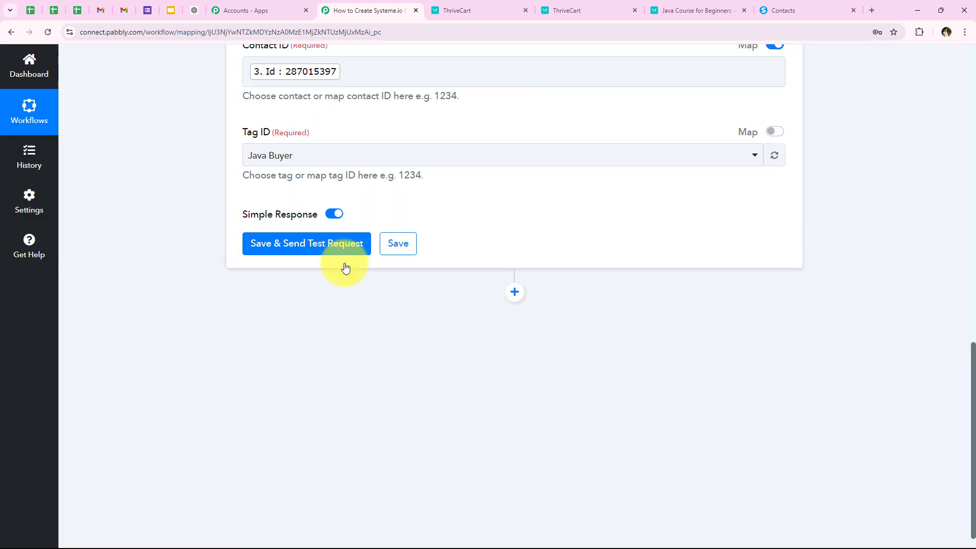
{"action": "scroll", "coordinate": [166, 264], "scroll_direction": "down", "scroll_amount": 1}
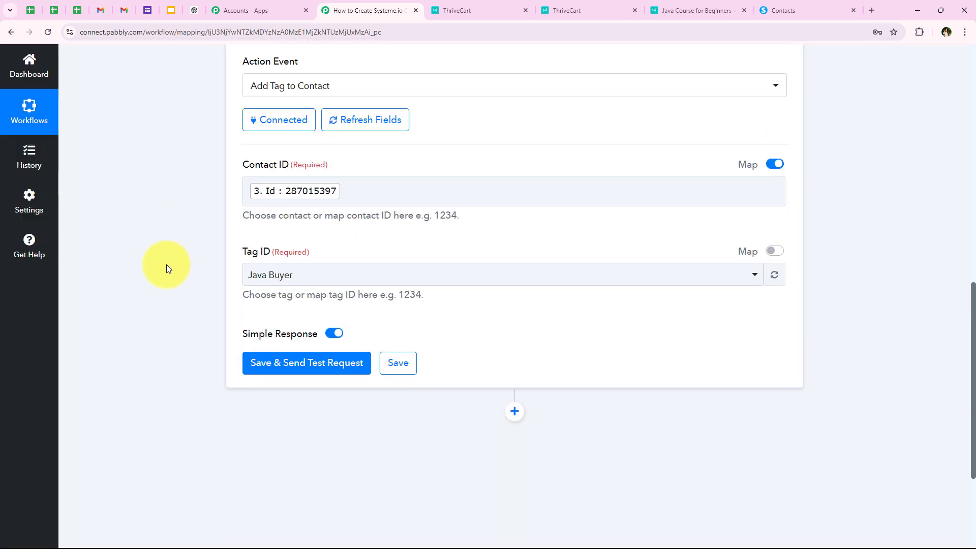
{"action": "scroll", "coordinate": [246, 262], "scroll_direction": "up", "scroll_amount": 1}
{"action": "left_click", "coordinate": [262, 303]}
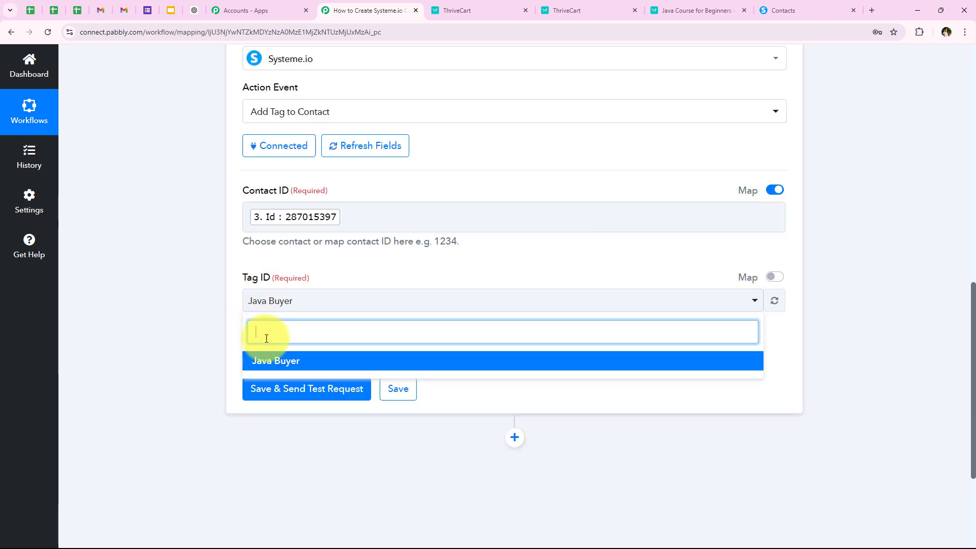
{"action": "left_click", "coordinate": [272, 359]}
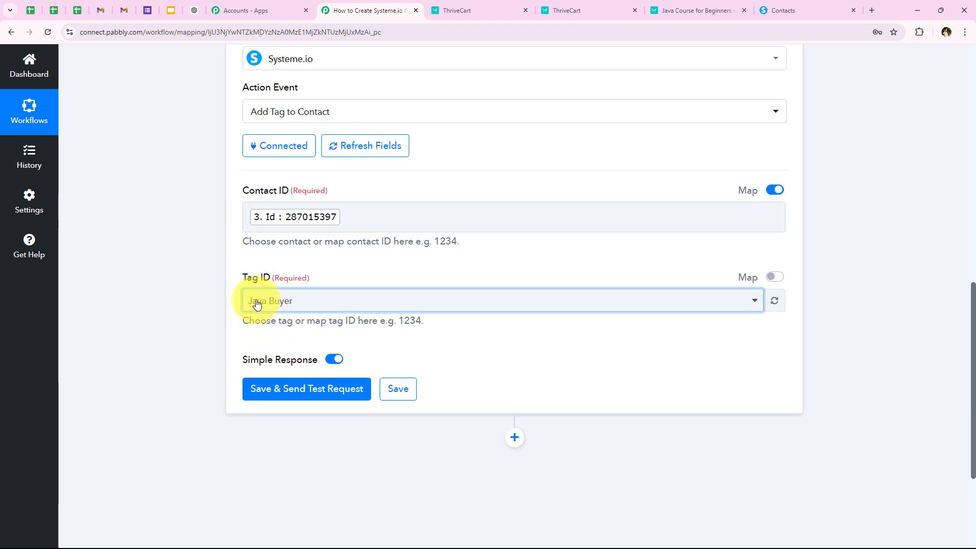
{"action": "left_click_drag", "start_coordinate": [240, 270], "coordinate": [257, 277]}
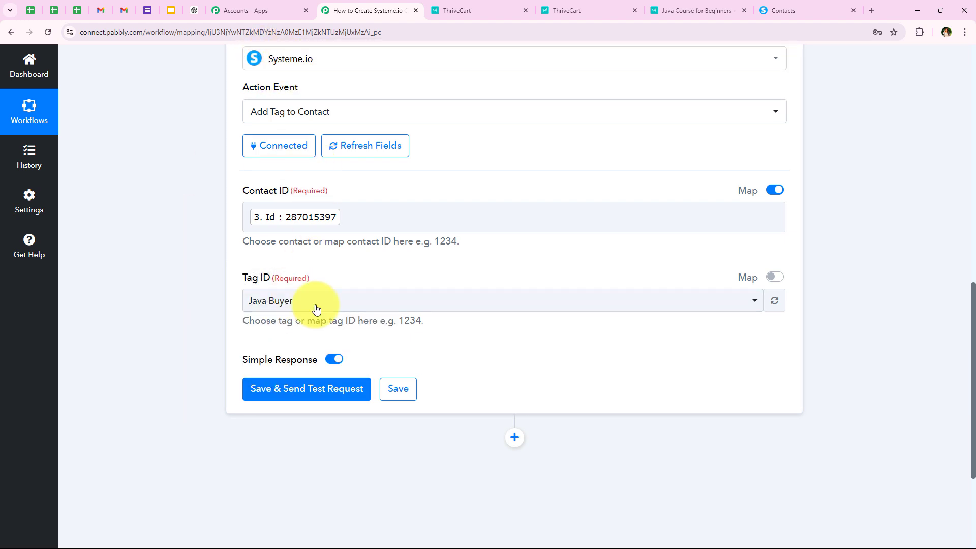
Step: Save and test the Add Tag to Contact step, confirming the response status code 204
{"action": "left_click", "coordinate": [284, 388]}
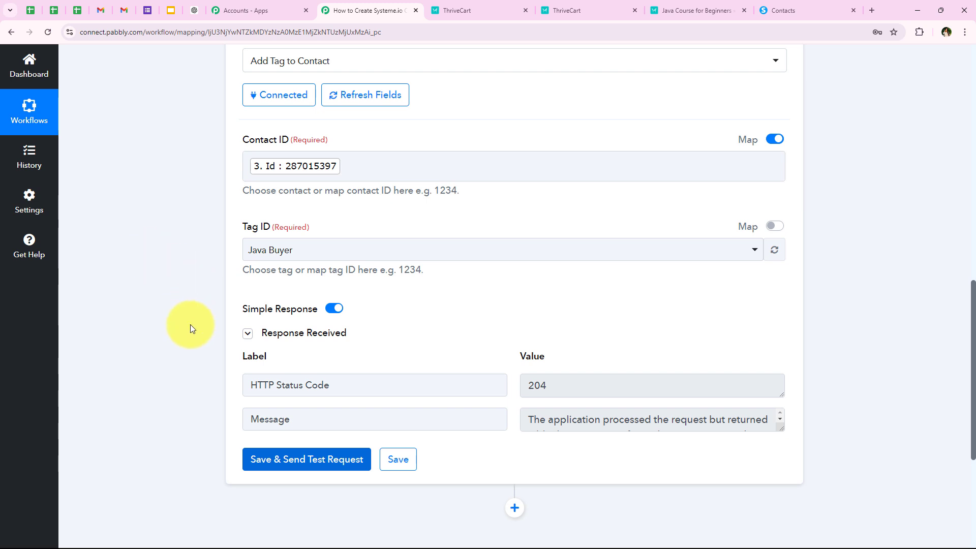
{"action": "scroll", "coordinate": [188, 355], "scroll_direction": "up", "scroll_amount": 1}
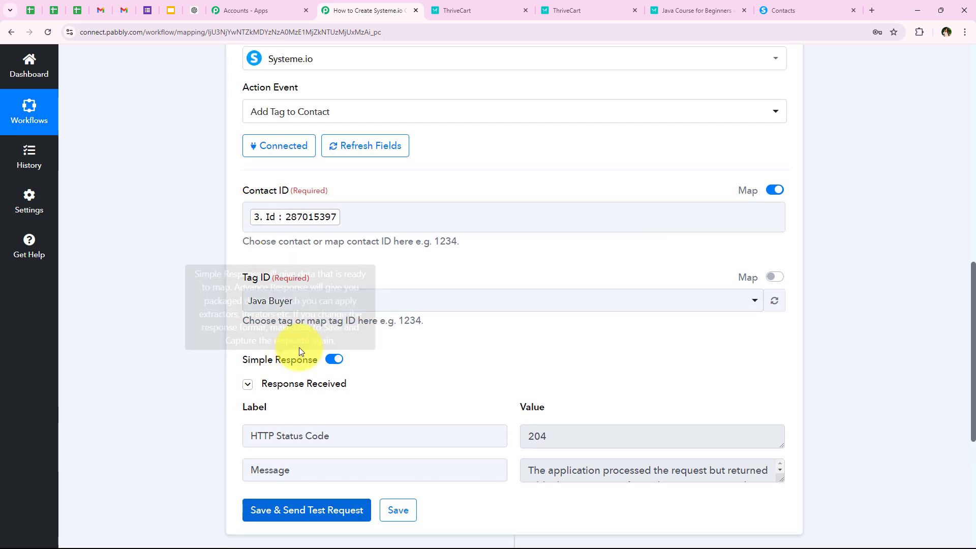
{"action": "scroll", "coordinate": [193, 309], "scroll_direction": "down", "scroll_amount": 1}
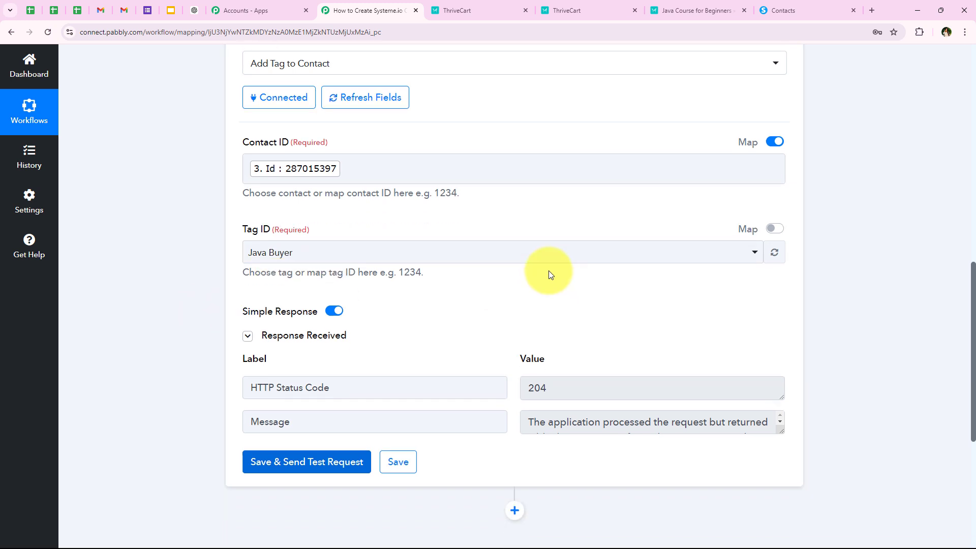
Step: Filter Systeme.io contacts by the Java Buyer tag, showing its two contacts
{"action": "left_click", "coordinate": [822, 1]}
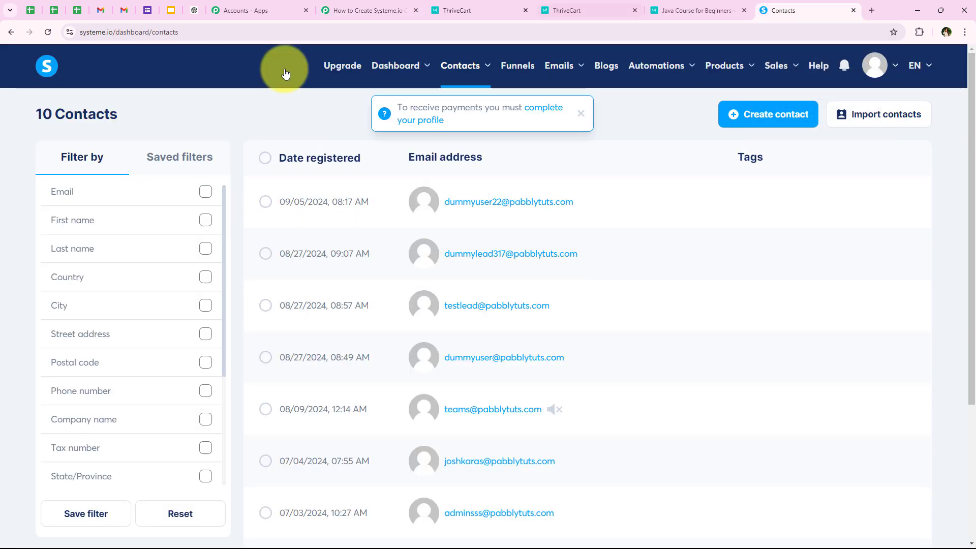
{"action": "left_click", "coordinate": [580, 113]}
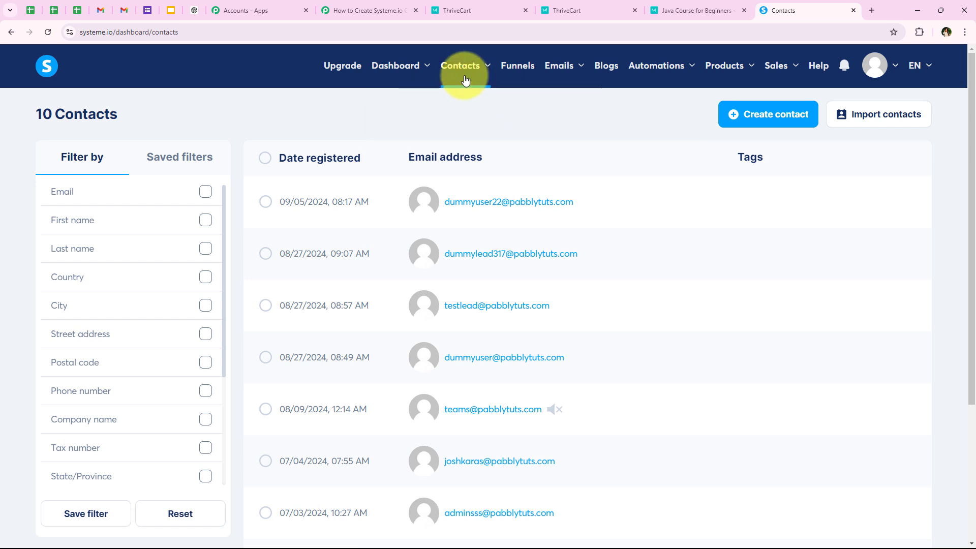
{"action": "mouse_move", "coordinate": [464, 76]}
{"action": "left_click", "coordinate": [458, 122]}
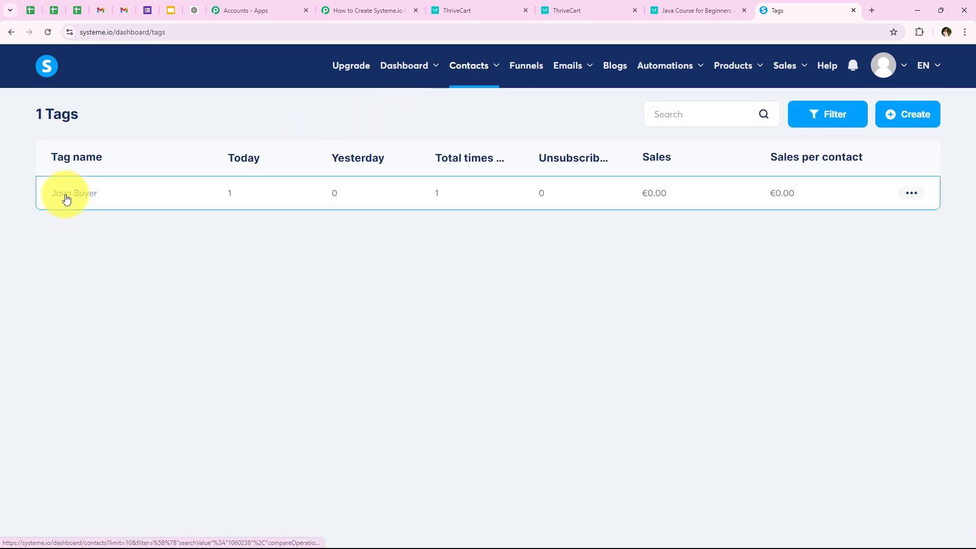
{"action": "left_click", "coordinate": [69, 199]}
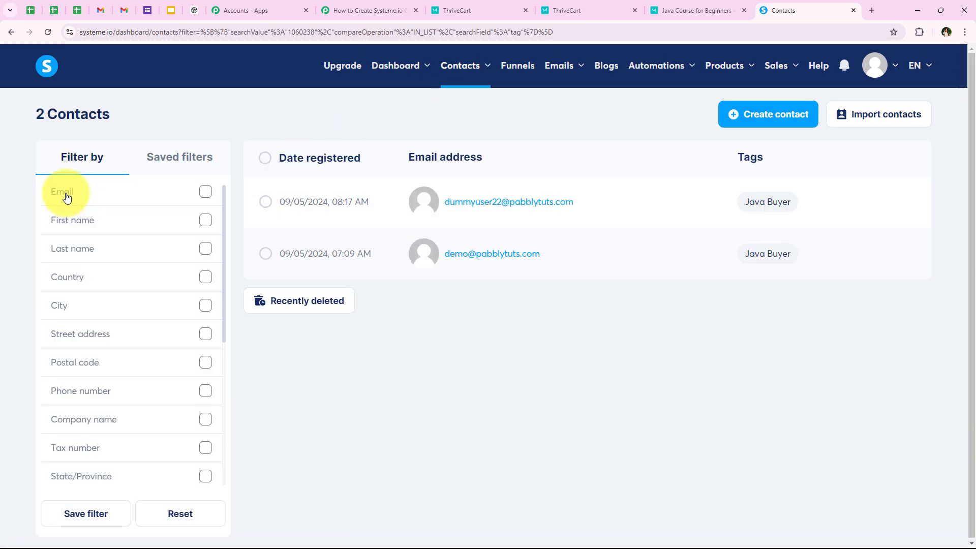
{"action": "mouse_move", "coordinate": [460, 200]}
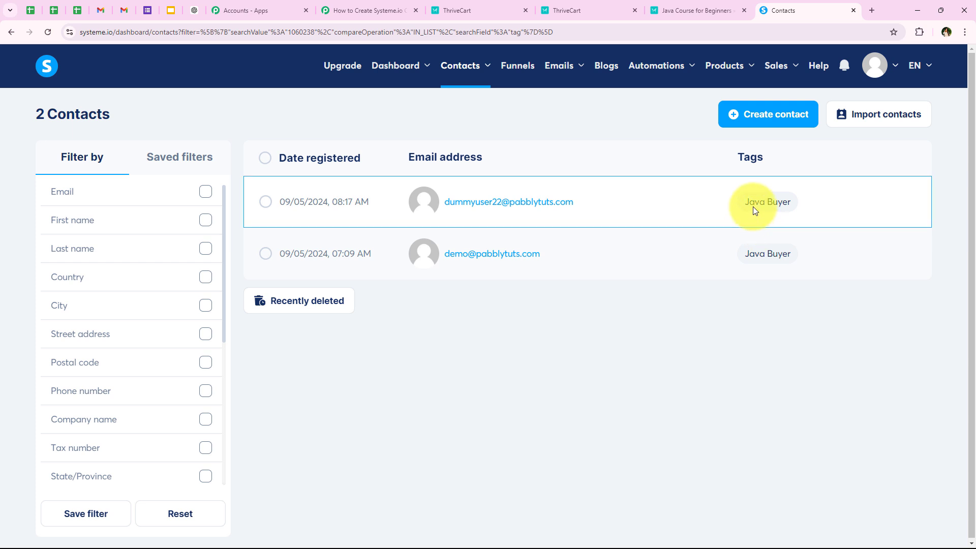
Step: Reload the full contacts list and confirm the newest contact carries the Java Buyer tag
{"action": "mouse_move", "coordinate": [463, 66]}
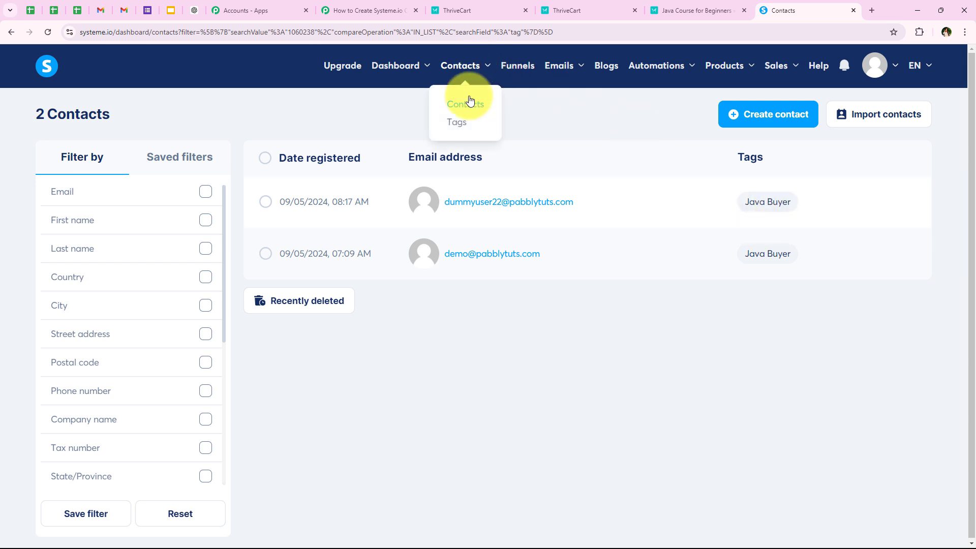
{"action": "left_click", "coordinate": [468, 105]}
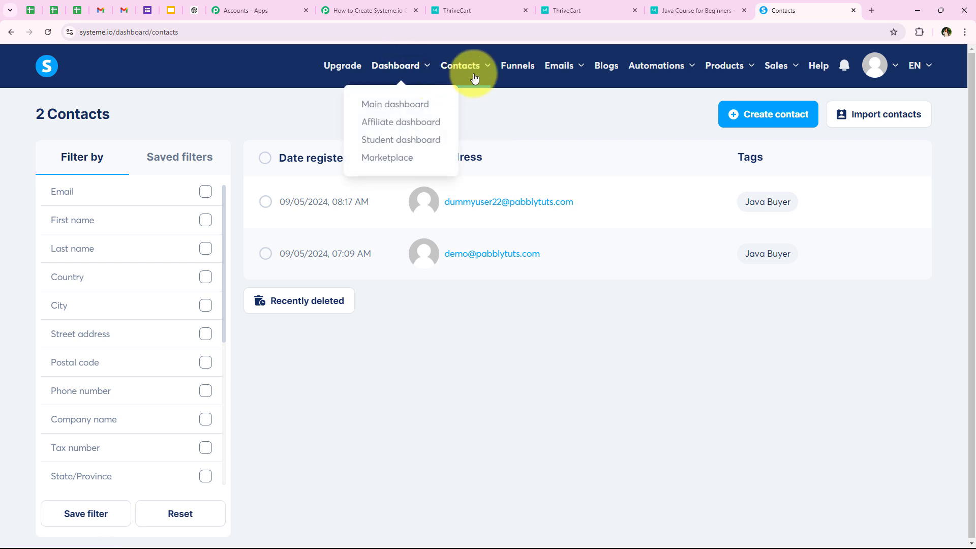
{"action": "mouse_move", "coordinate": [396, 66]}
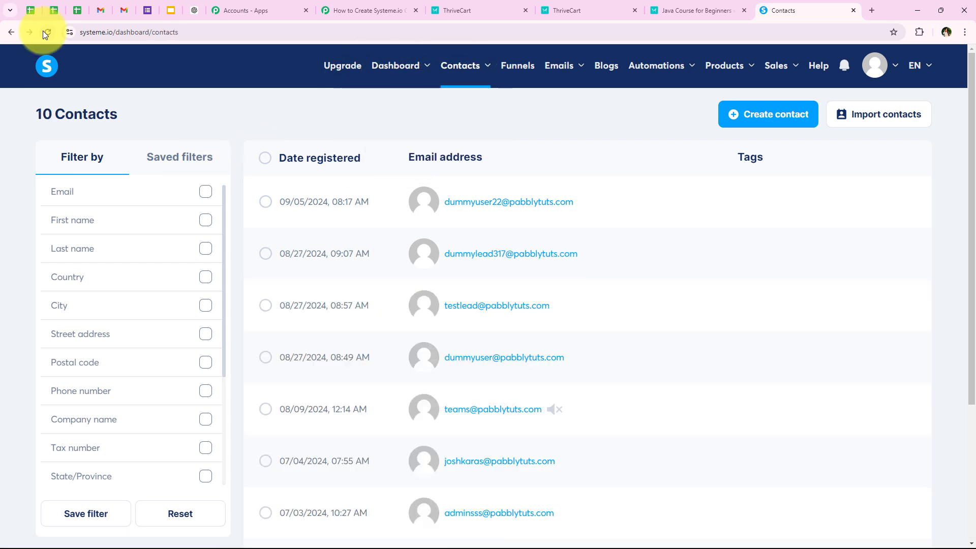
{"action": "left_click", "coordinate": [48, 32]}
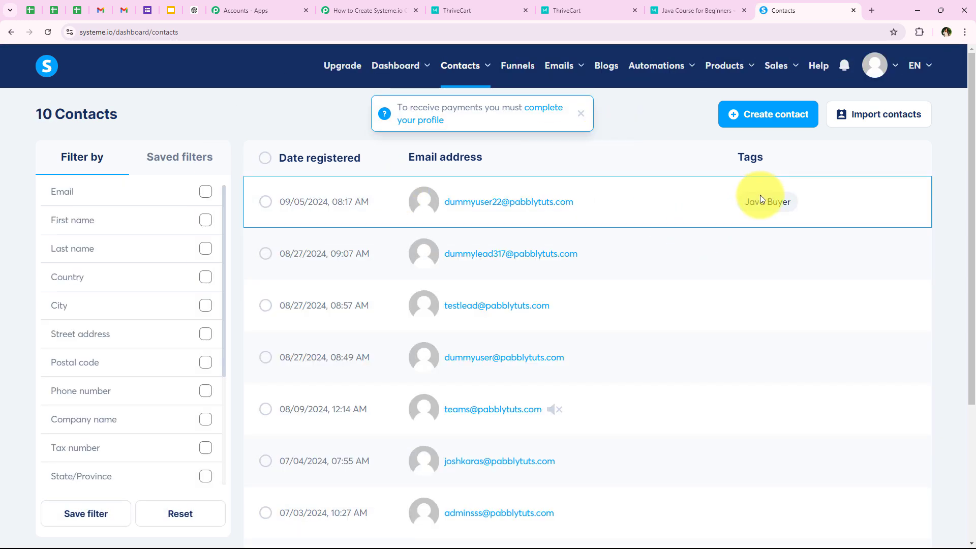
{"action": "left_click_drag", "start_coordinate": [742, 205], "coordinate": [789, 203]}
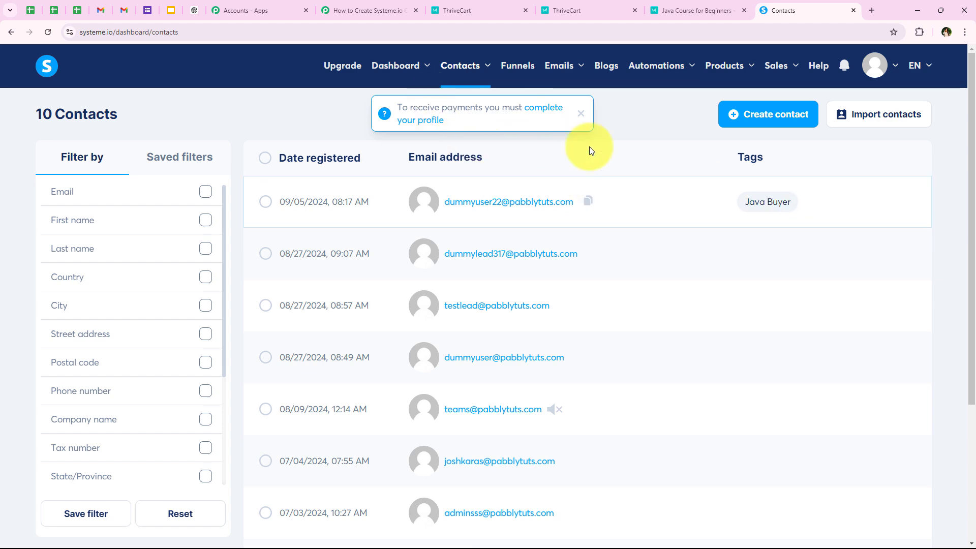
{"action": "left_click", "coordinate": [351, 17]}
Step: Collapse the Add Tag to Contact step in the Pabbly Connect workflow
{"action": "middle_click", "coordinate": [165, 338]}
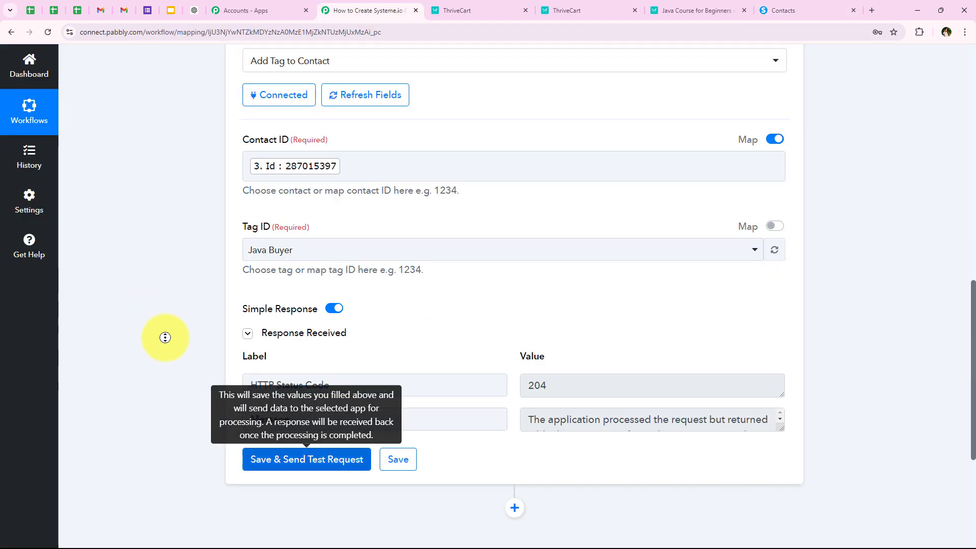
{"action": "scroll", "coordinate": [254, 356], "scroll_direction": "down", "scroll_amount": 2}
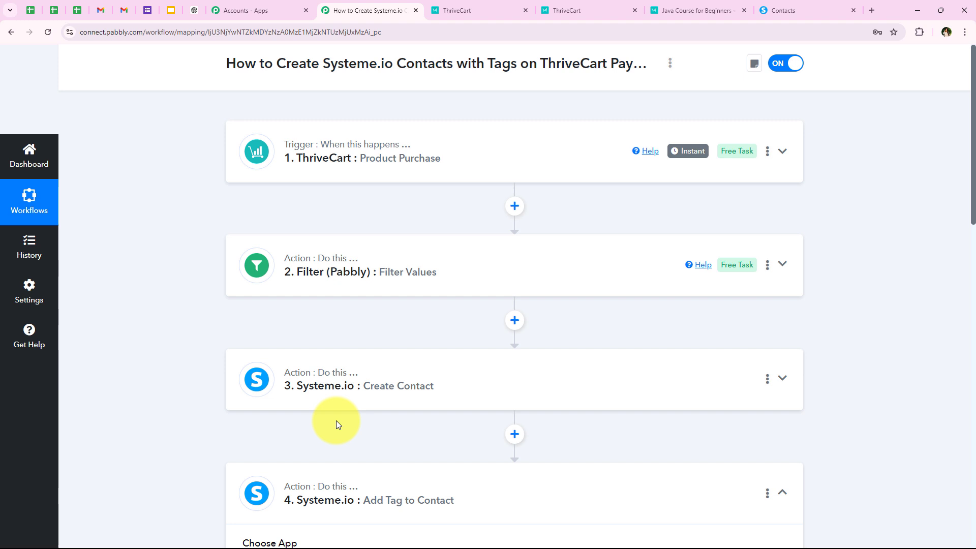
{"action": "left_click", "coordinate": [370, 475]}
{"action": "scroll", "coordinate": [188, 435], "scroll_direction": "down", "scroll_amount": 2}
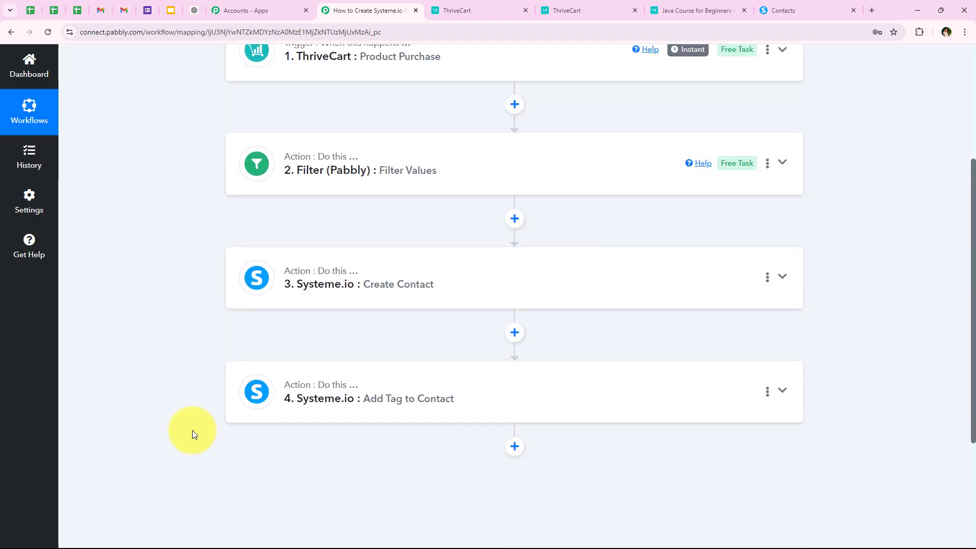
{"action": "scroll", "coordinate": [203, 399], "scroll_direction": "up", "scroll_amount": 2}
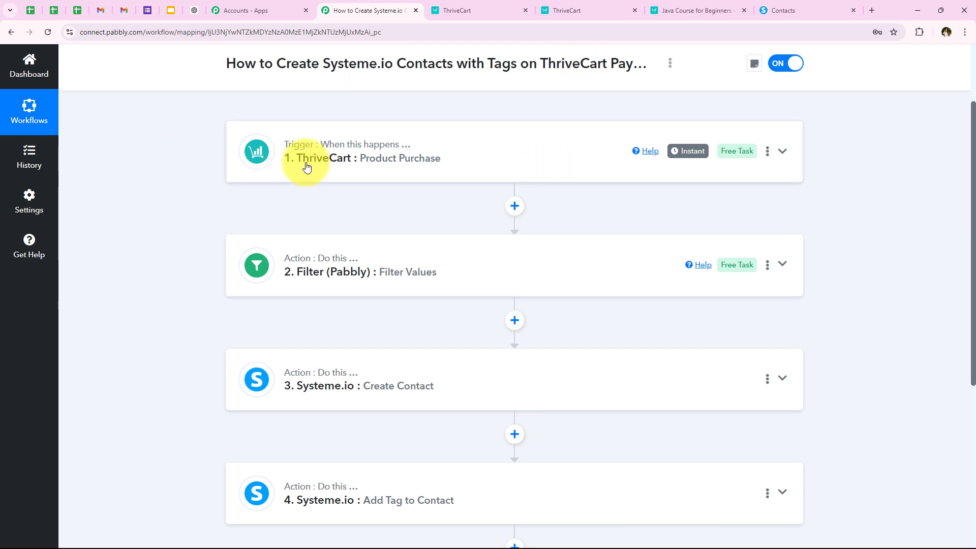
{"action": "scroll", "coordinate": [184, 209], "scroll_direction": "down", "scroll_amount": 1}
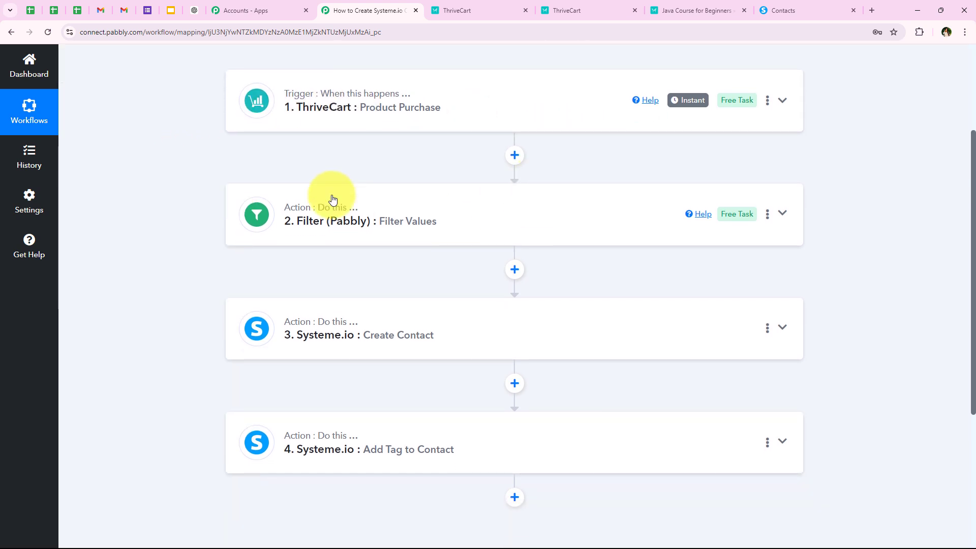
{"action": "scroll", "coordinate": [610, 178], "scroll_direction": "up", "scroll_amount": 1}
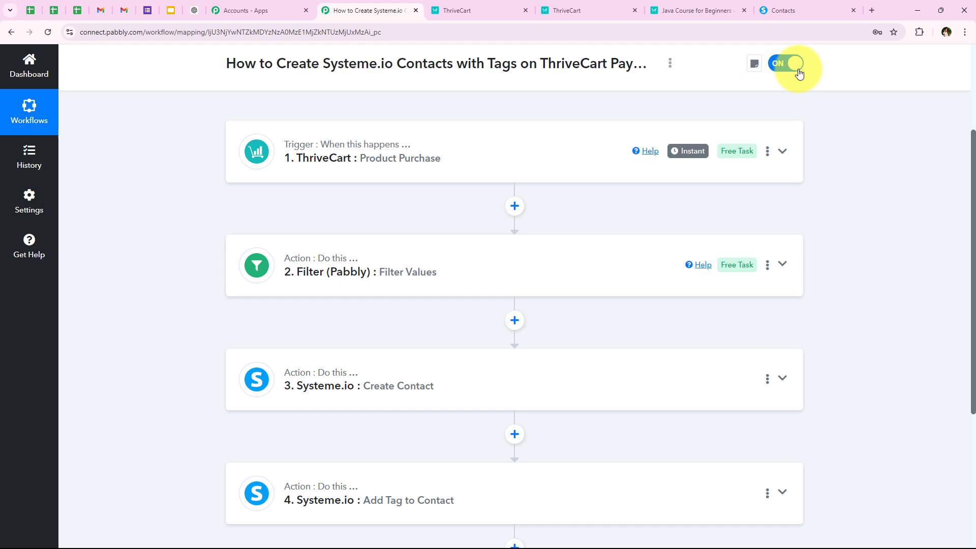
Step: Open the Java Course for Beginners checkout page from ThriveCart's Get URL link
{"action": "left_click", "coordinate": [588, 11]}
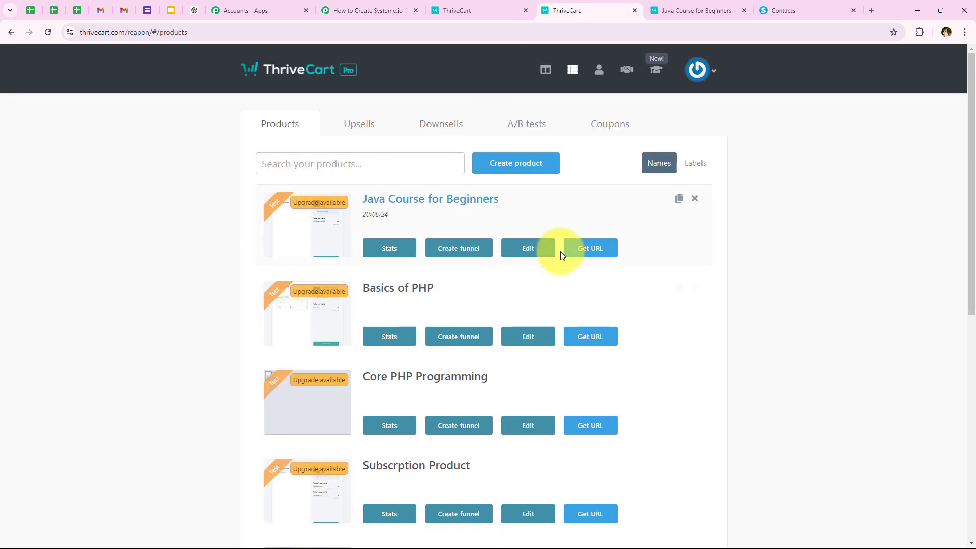
{"action": "left_click", "coordinate": [575, 248]}
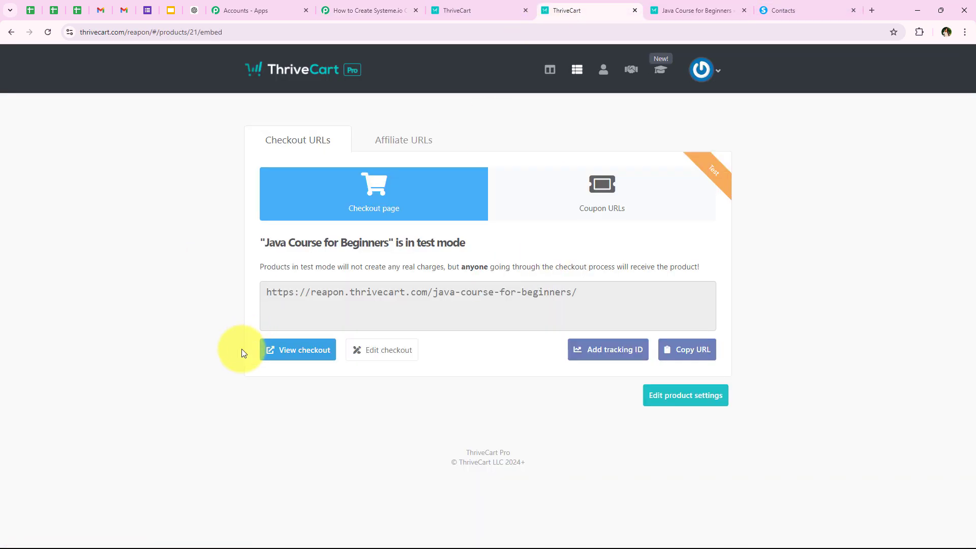
{"action": "left_click", "coordinate": [273, 349]}
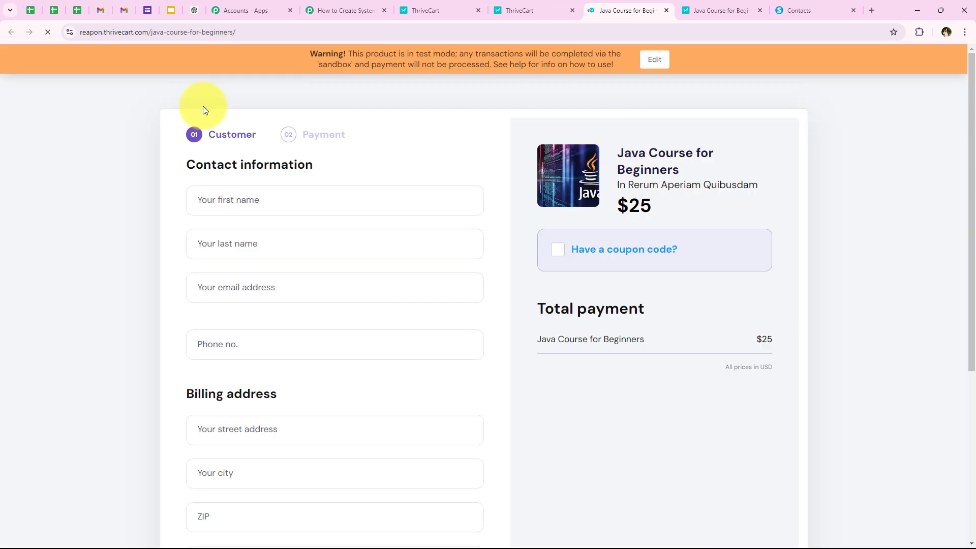
Step: Fill the checkout form with saved test details, adjusting the buyer's e-mail and phone number
{"action": "scroll", "coordinate": [171, 322], "scroll_direction": "down", "scroll_amount": 1}
{"action": "left_click", "coordinate": [237, 151]}
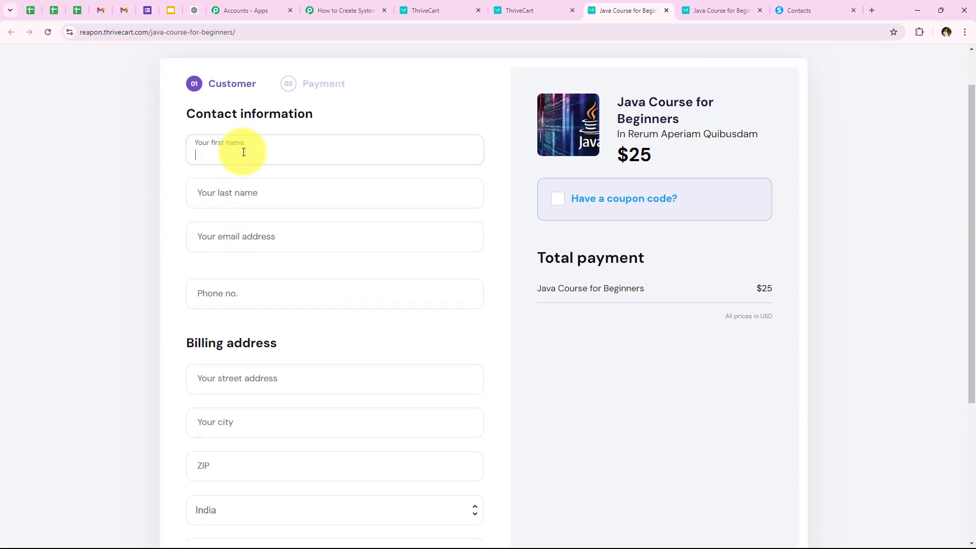
{"action": "left_click", "coordinate": [316, 257]}
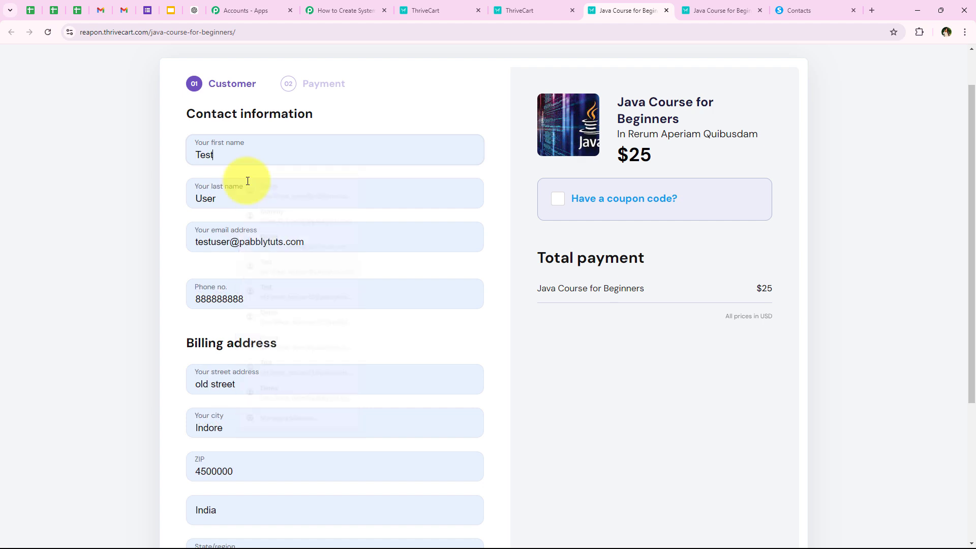
{"action": "left_click", "coordinate": [231, 243]}
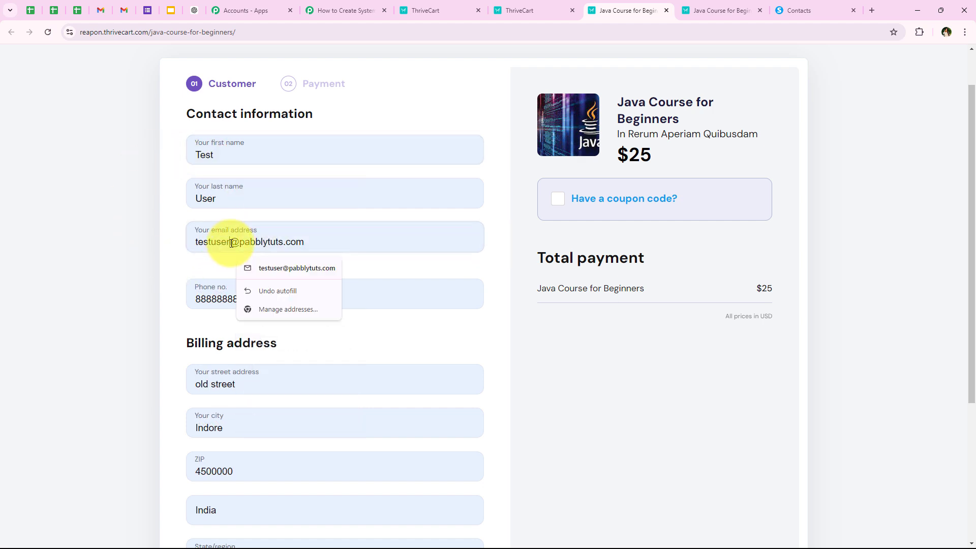
{"action": "type", "text": "22"}
{"action": "left_click", "coordinate": [247, 292]}
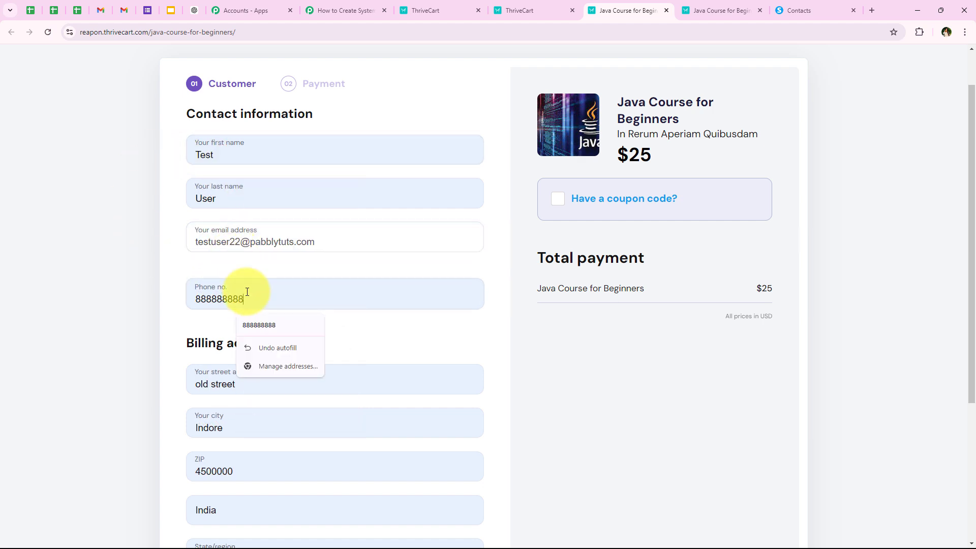
{"action": "type", "text": "2"}
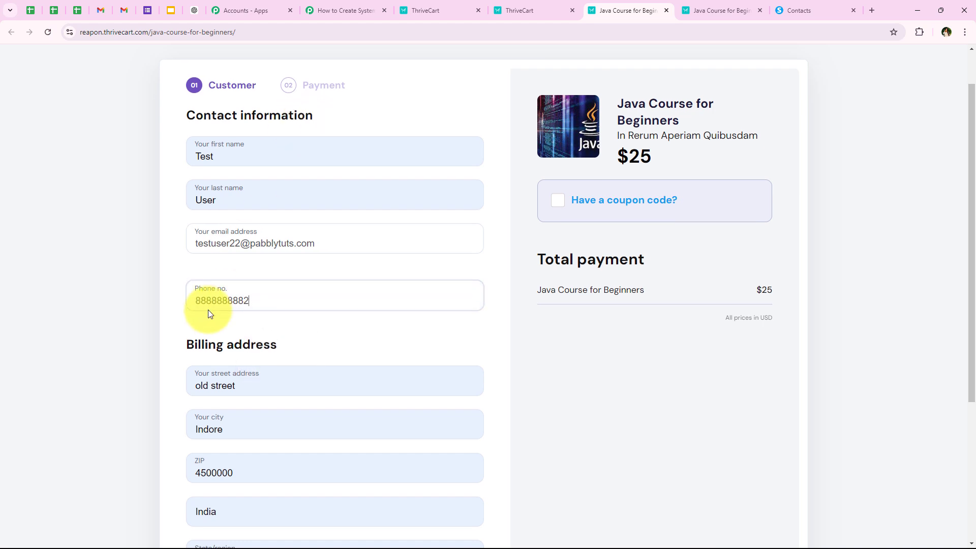
{"action": "scroll", "coordinate": [208, 310], "scroll_direction": "down", "scroll_amount": 2}
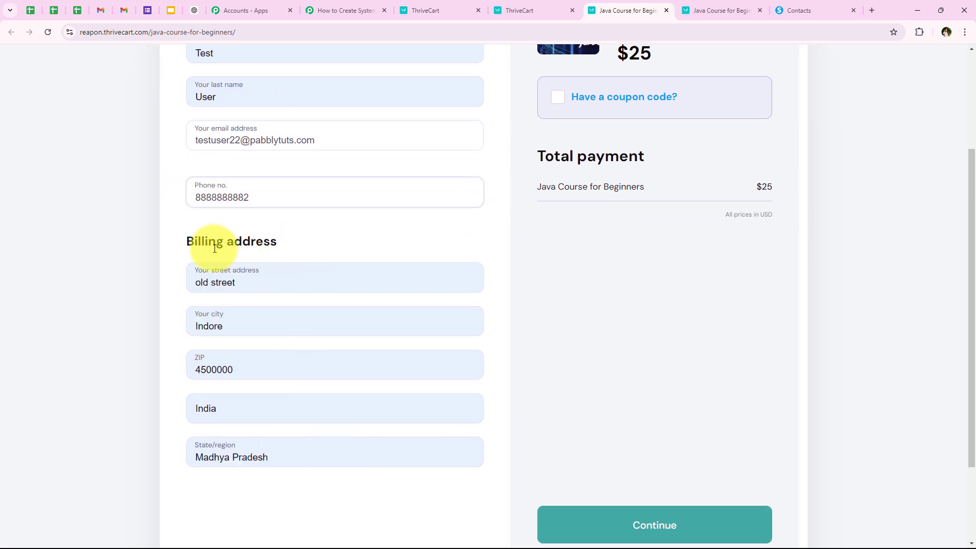
{"action": "scroll", "coordinate": [174, 322], "scroll_direction": "up", "scroll_amount": 3}
{"action": "scroll", "coordinate": [174, 321], "scroll_direction": "down", "scroll_amount": 5}
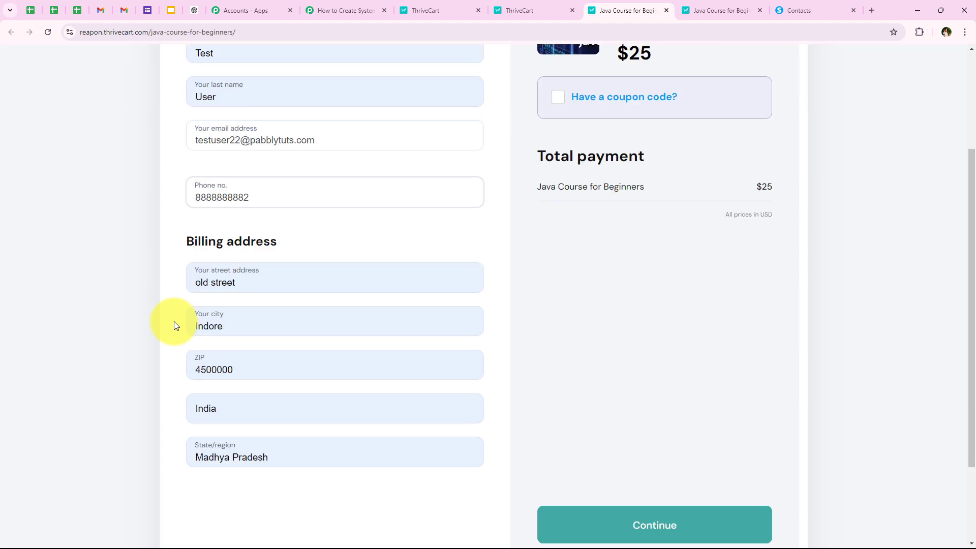
Step: Continue to payment and place the $25 test order
{"action": "left_click", "coordinate": [772, 401]}
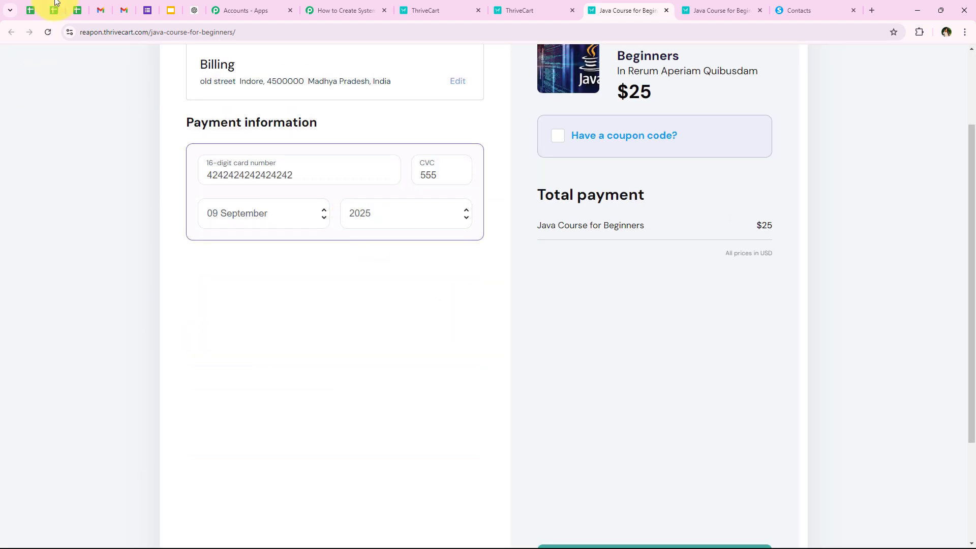
{"action": "scroll", "coordinate": [410, 369], "scroll_direction": "down", "scroll_amount": 2}
{"action": "left_click", "coordinate": [670, 475]}
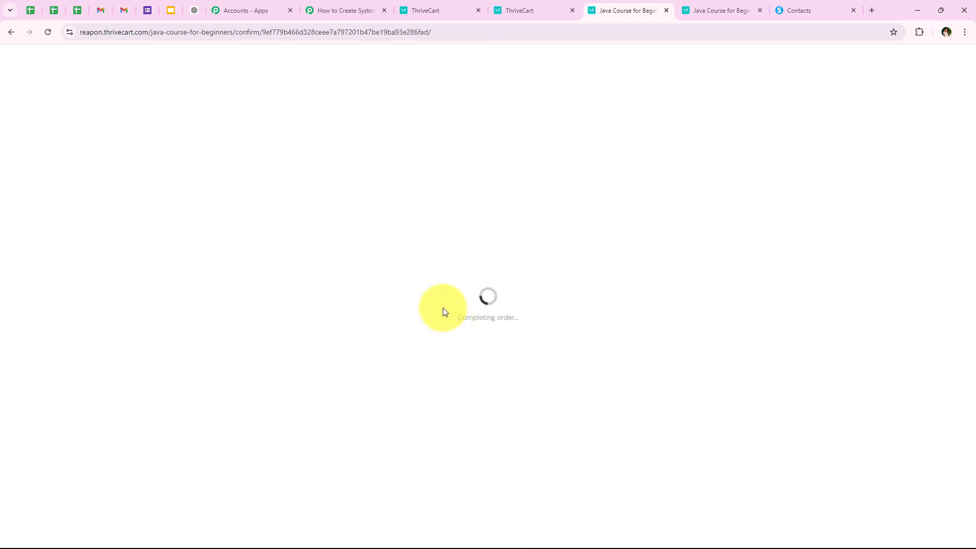
{"action": "left_click_drag", "start_coordinate": [460, 319], "coordinate": [514, 336]}
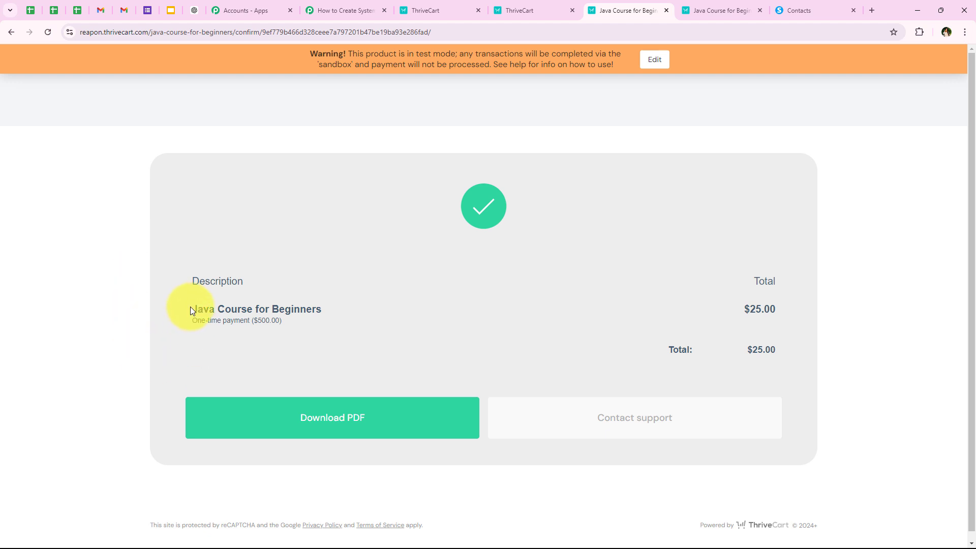
Step: Highlight the purchased product name, Java Course for Beginners, on the confirmation page
{"action": "left_click_drag", "start_coordinate": [191, 307], "coordinate": [353, 309]}
{"action": "left_click", "coordinate": [513, 233]}
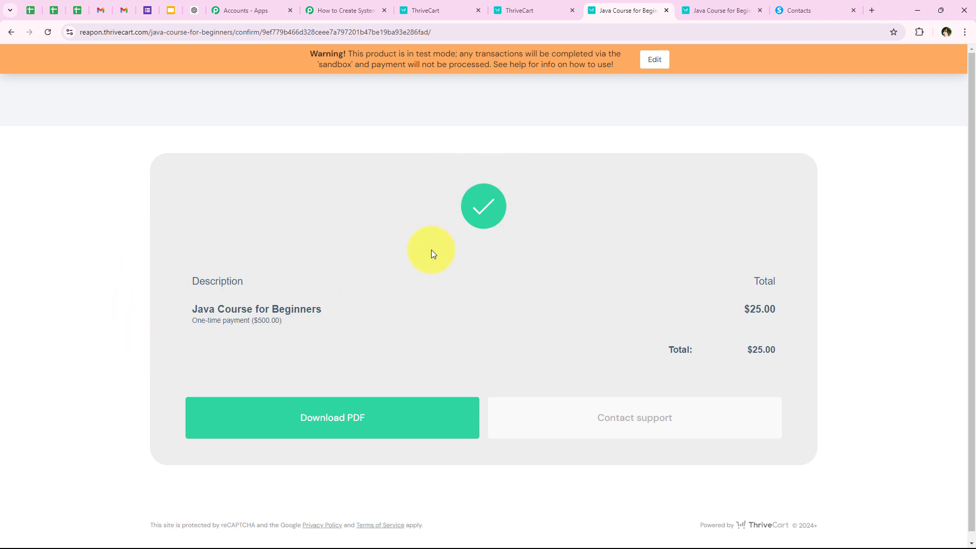
{"action": "left_click_drag", "start_coordinate": [225, 317], "coordinate": [337, 314]}
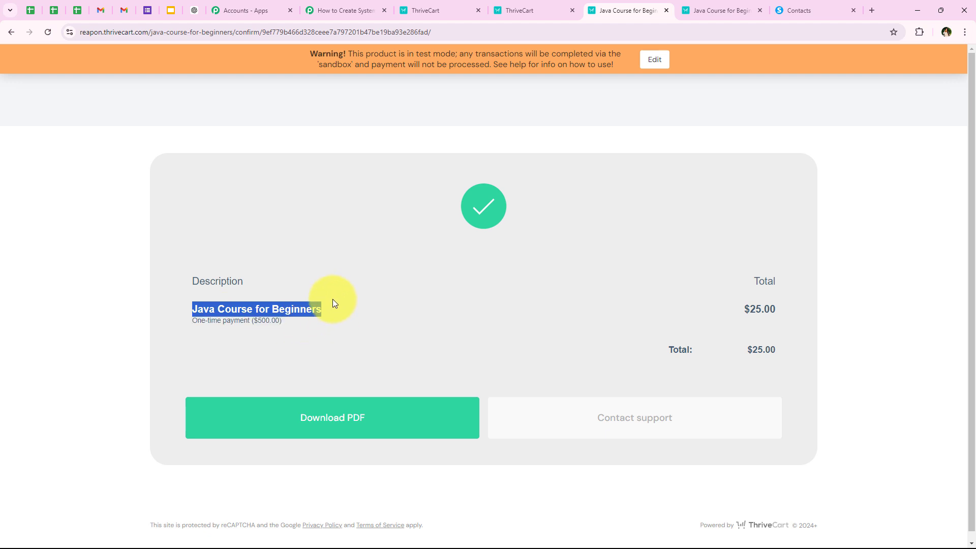
{"action": "left_click", "coordinate": [333, 300]}
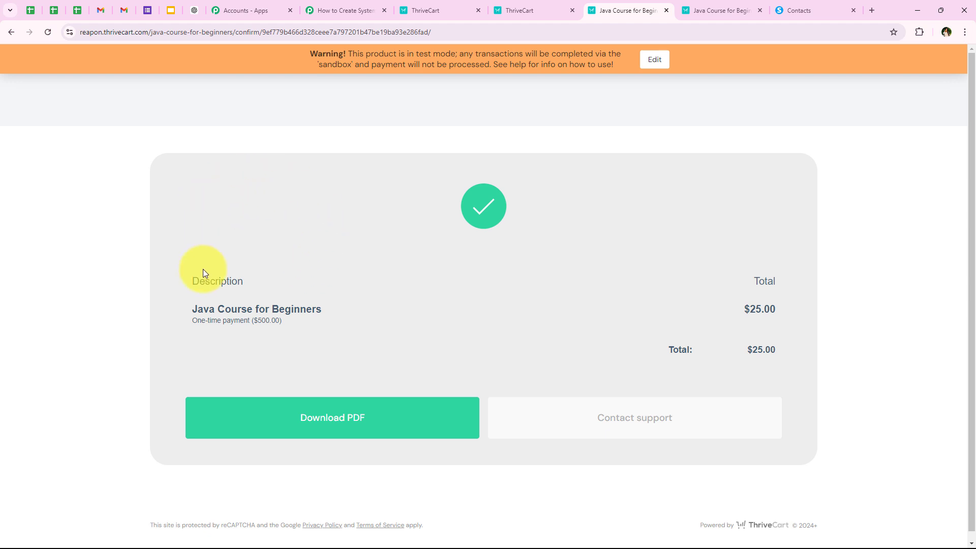
Step: Reload the Systeme.io contacts list and check the newest contact's Java Buyer tag
{"action": "left_click", "coordinate": [800, 5]}
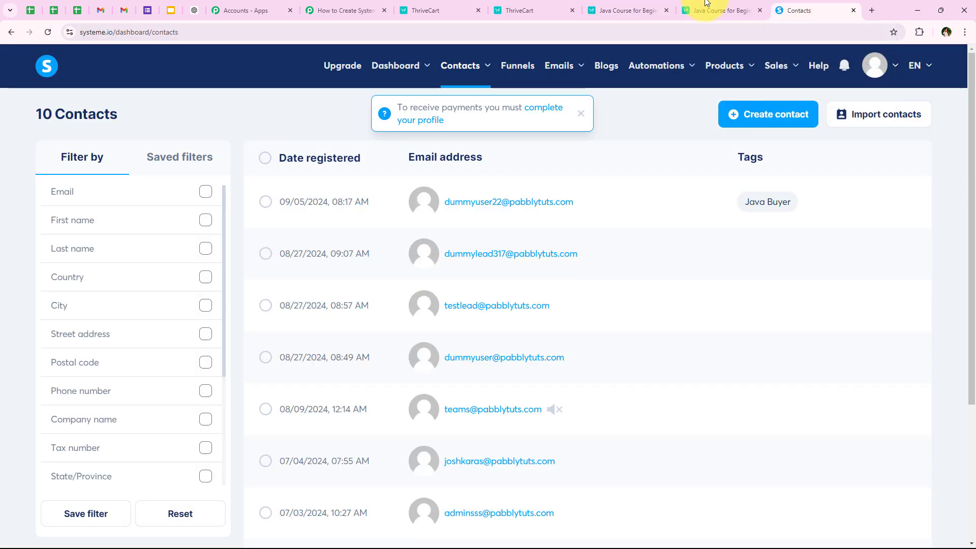
{"action": "left_click", "coordinate": [48, 32]}
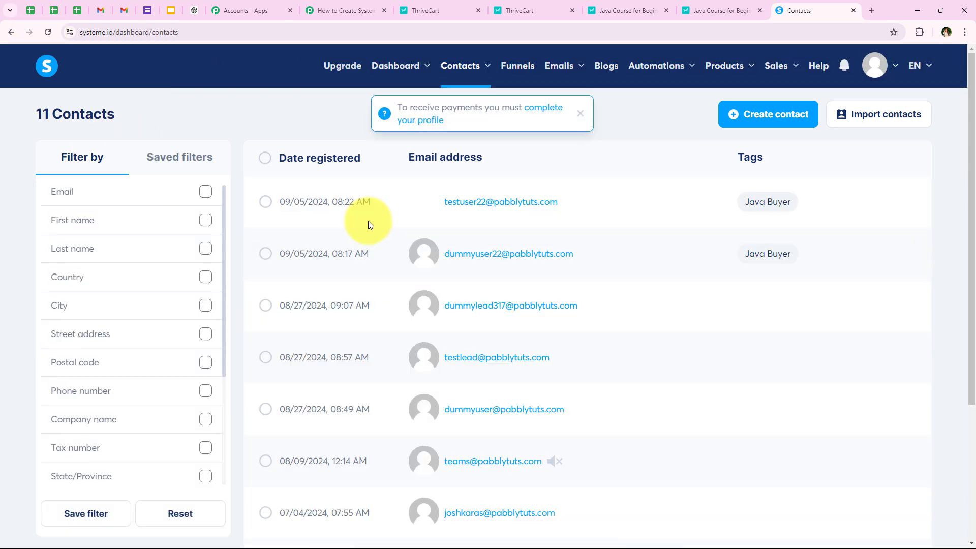
{"action": "mouse_move", "coordinate": [460, 203]}
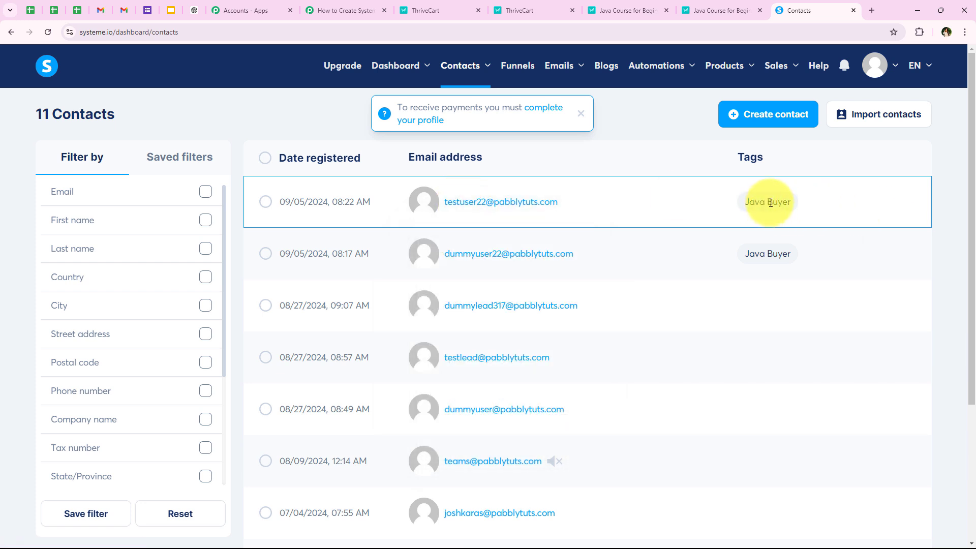
Step: Scroll through the trigger, filter, Create Contact and Add Tag steps of the Pabbly workflow
{"action": "left_click", "coordinate": [359, 10]}
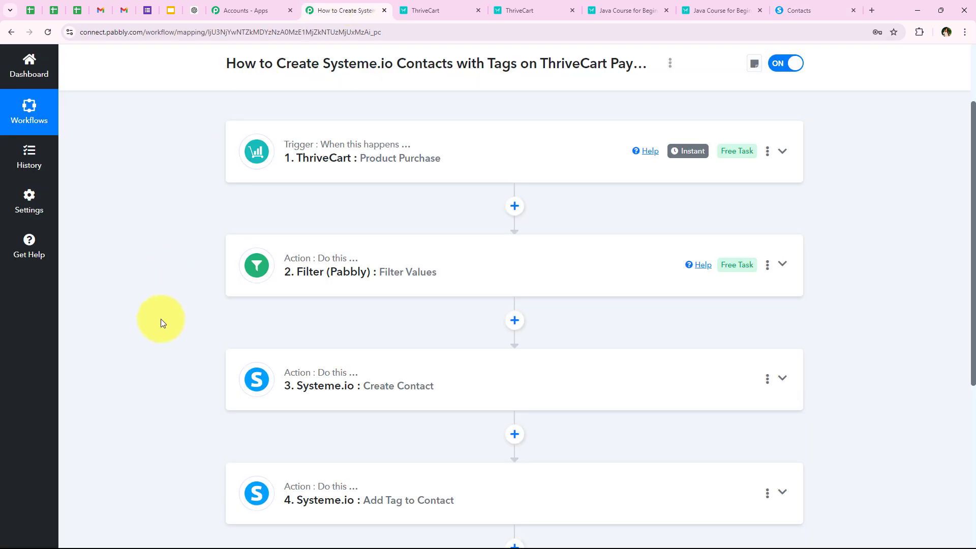
{"action": "scroll", "coordinate": [160, 326], "scroll_direction": "up", "scroll_amount": 2}
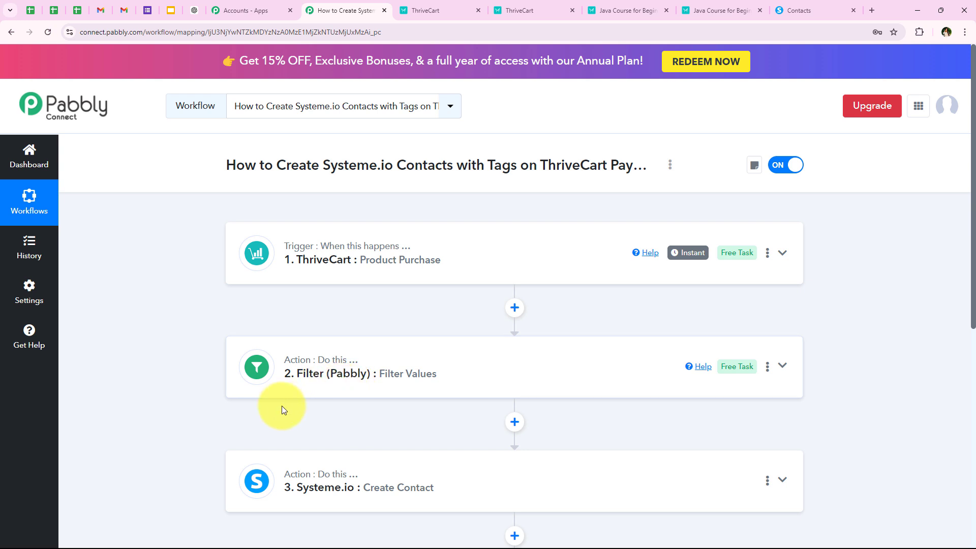
{"action": "scroll", "coordinate": [316, 430], "scroll_direction": "down", "scroll_amount": 2}
{"action": "scroll", "coordinate": [279, 423], "scroll_direction": "up", "scroll_amount": 2}
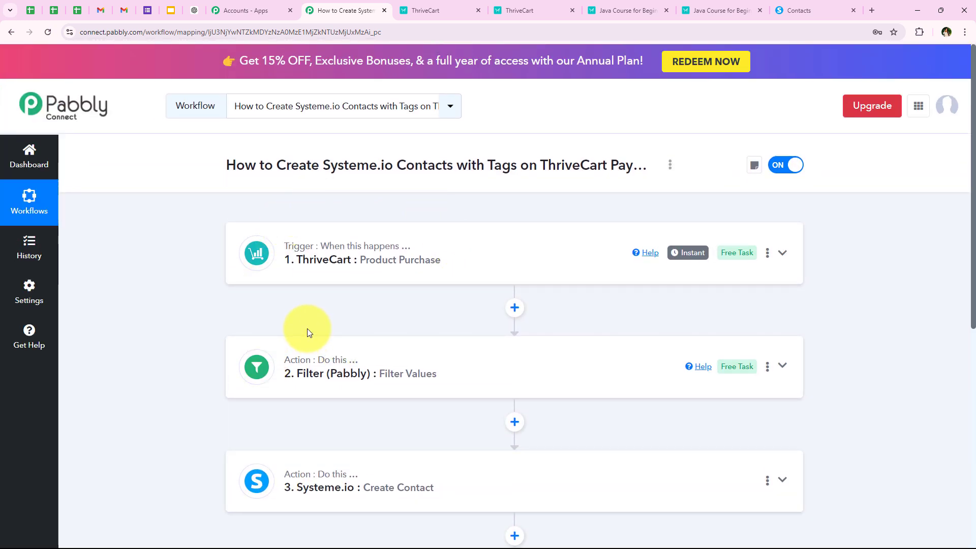
{"action": "scroll", "coordinate": [389, 297], "scroll_direction": "down", "scroll_amount": 3}
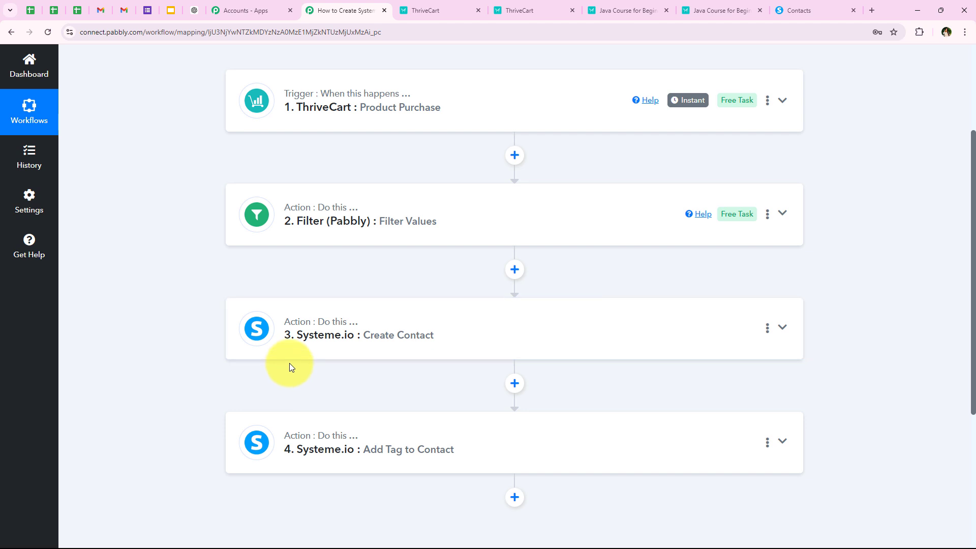
{"action": "scroll", "coordinate": [289, 363], "scroll_direction": "down", "scroll_amount": 1}
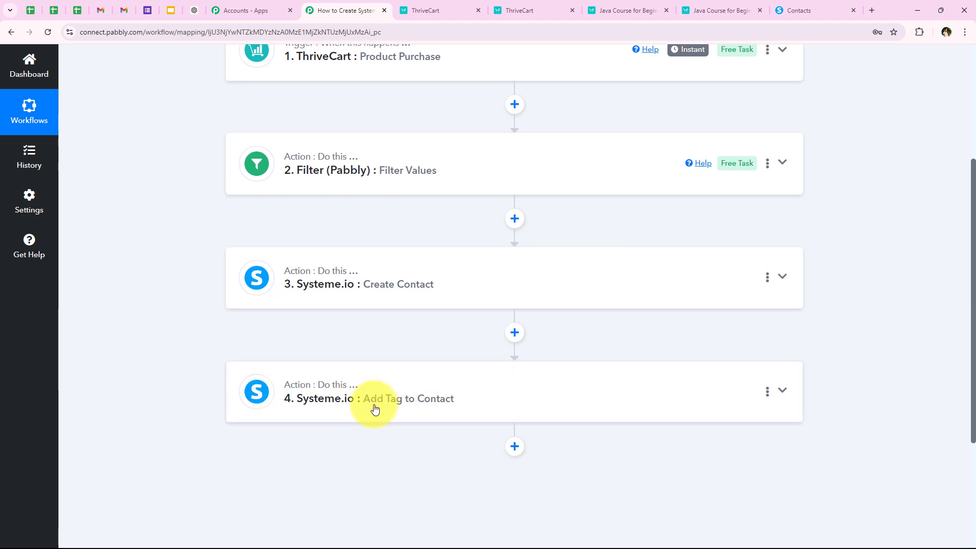
{"action": "scroll", "coordinate": [255, 388], "scroll_direction": "up", "scroll_amount": 4}
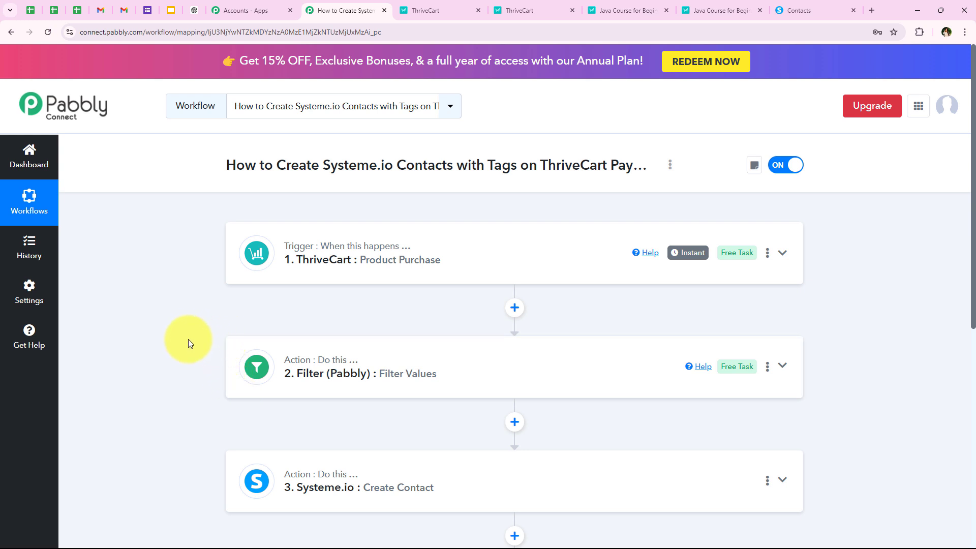
{"action": "left_click", "coordinate": [819, 10]}
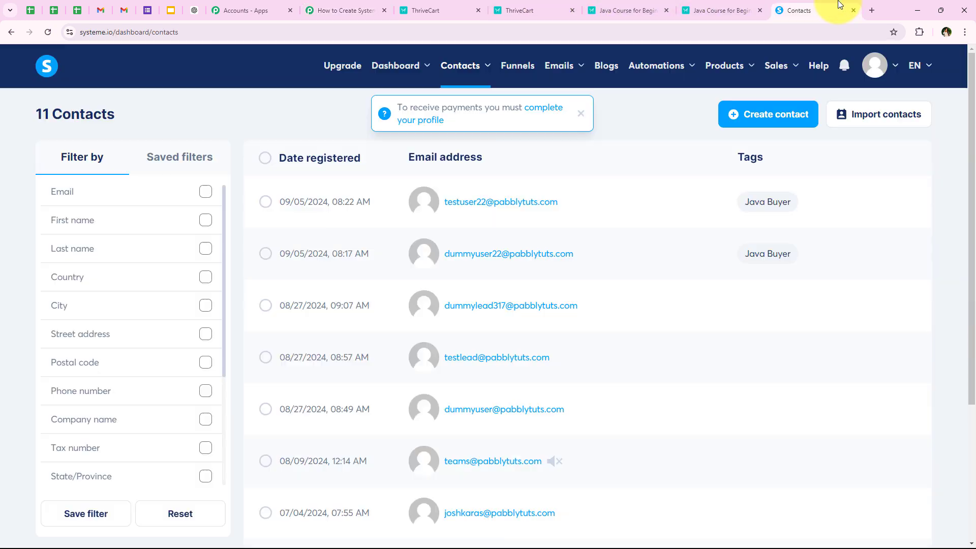
Step: Tick both Java Buyer test contacts, then go back to the Pabbly workflow
{"action": "left_click", "coordinate": [265, 254]}
{"action": "left_click", "coordinate": [266, 202]}
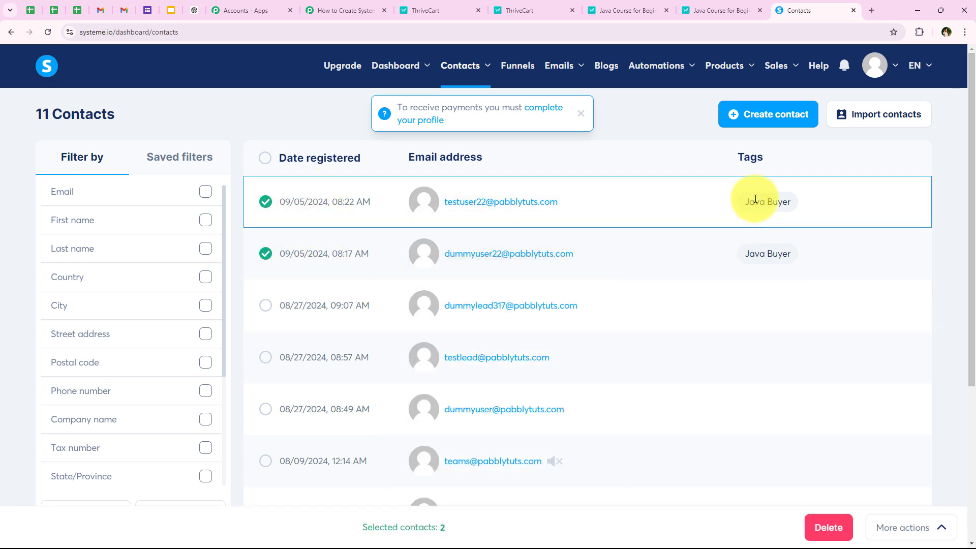
{"action": "left_click", "coordinate": [345, 9]}
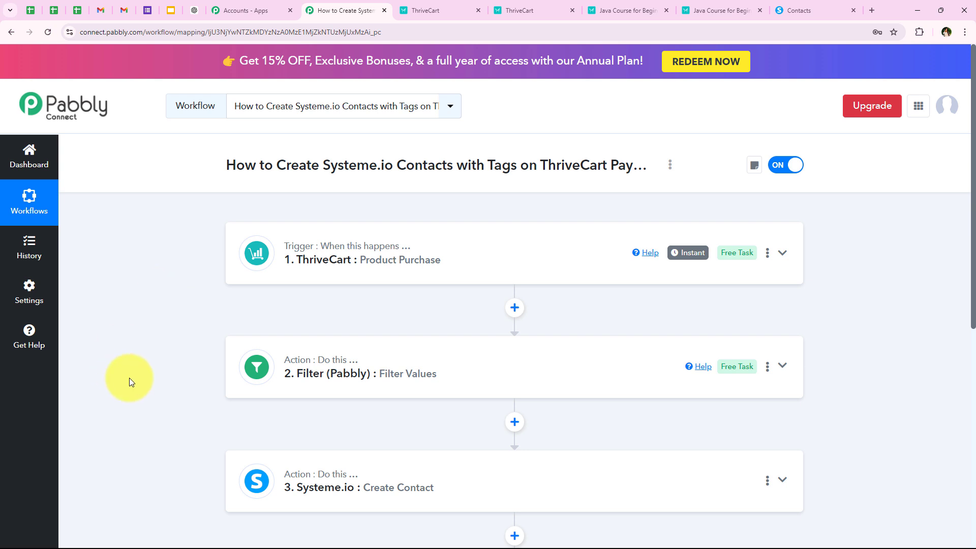
{"action": "scroll", "coordinate": [239, 261], "scroll_direction": "down", "scroll_amount": 1}
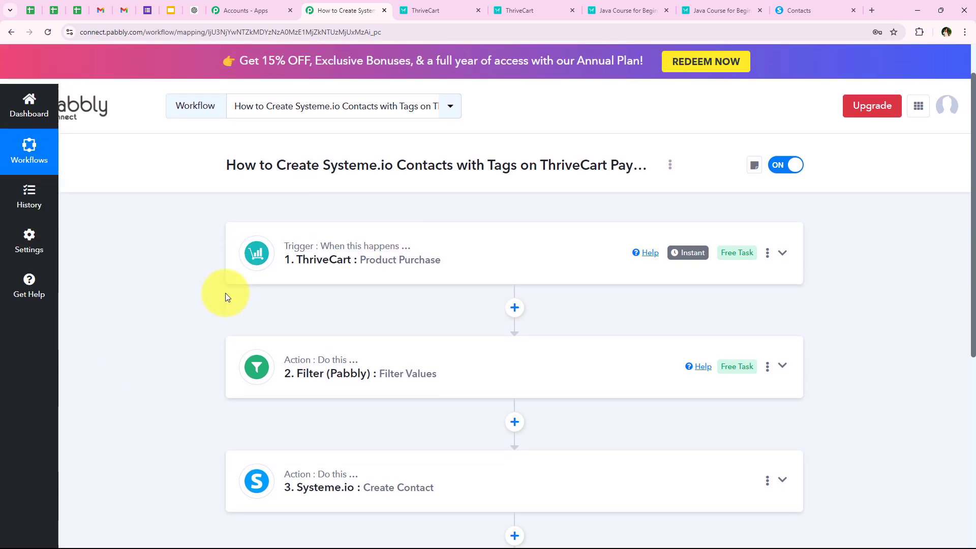
{"action": "scroll", "coordinate": [226, 293], "scroll_direction": "up", "scroll_amount": 1}
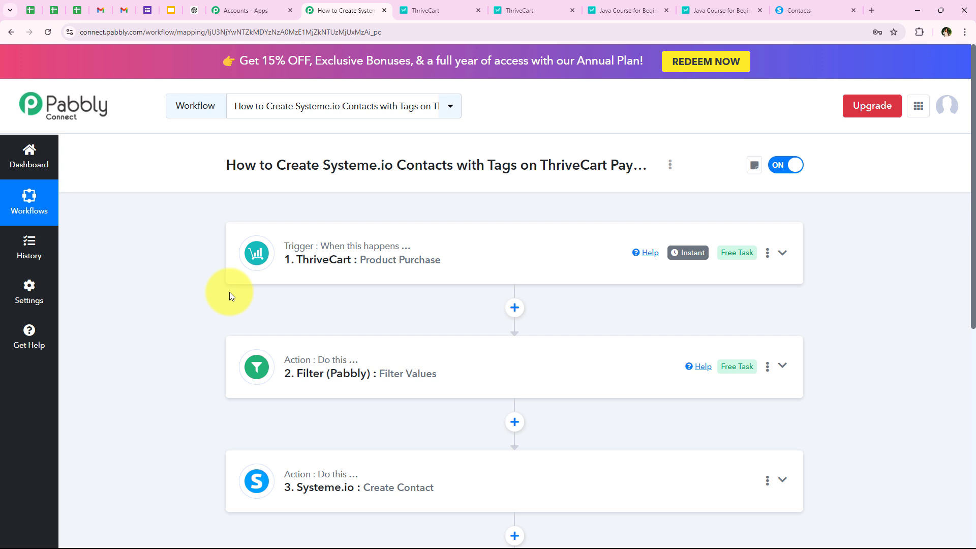